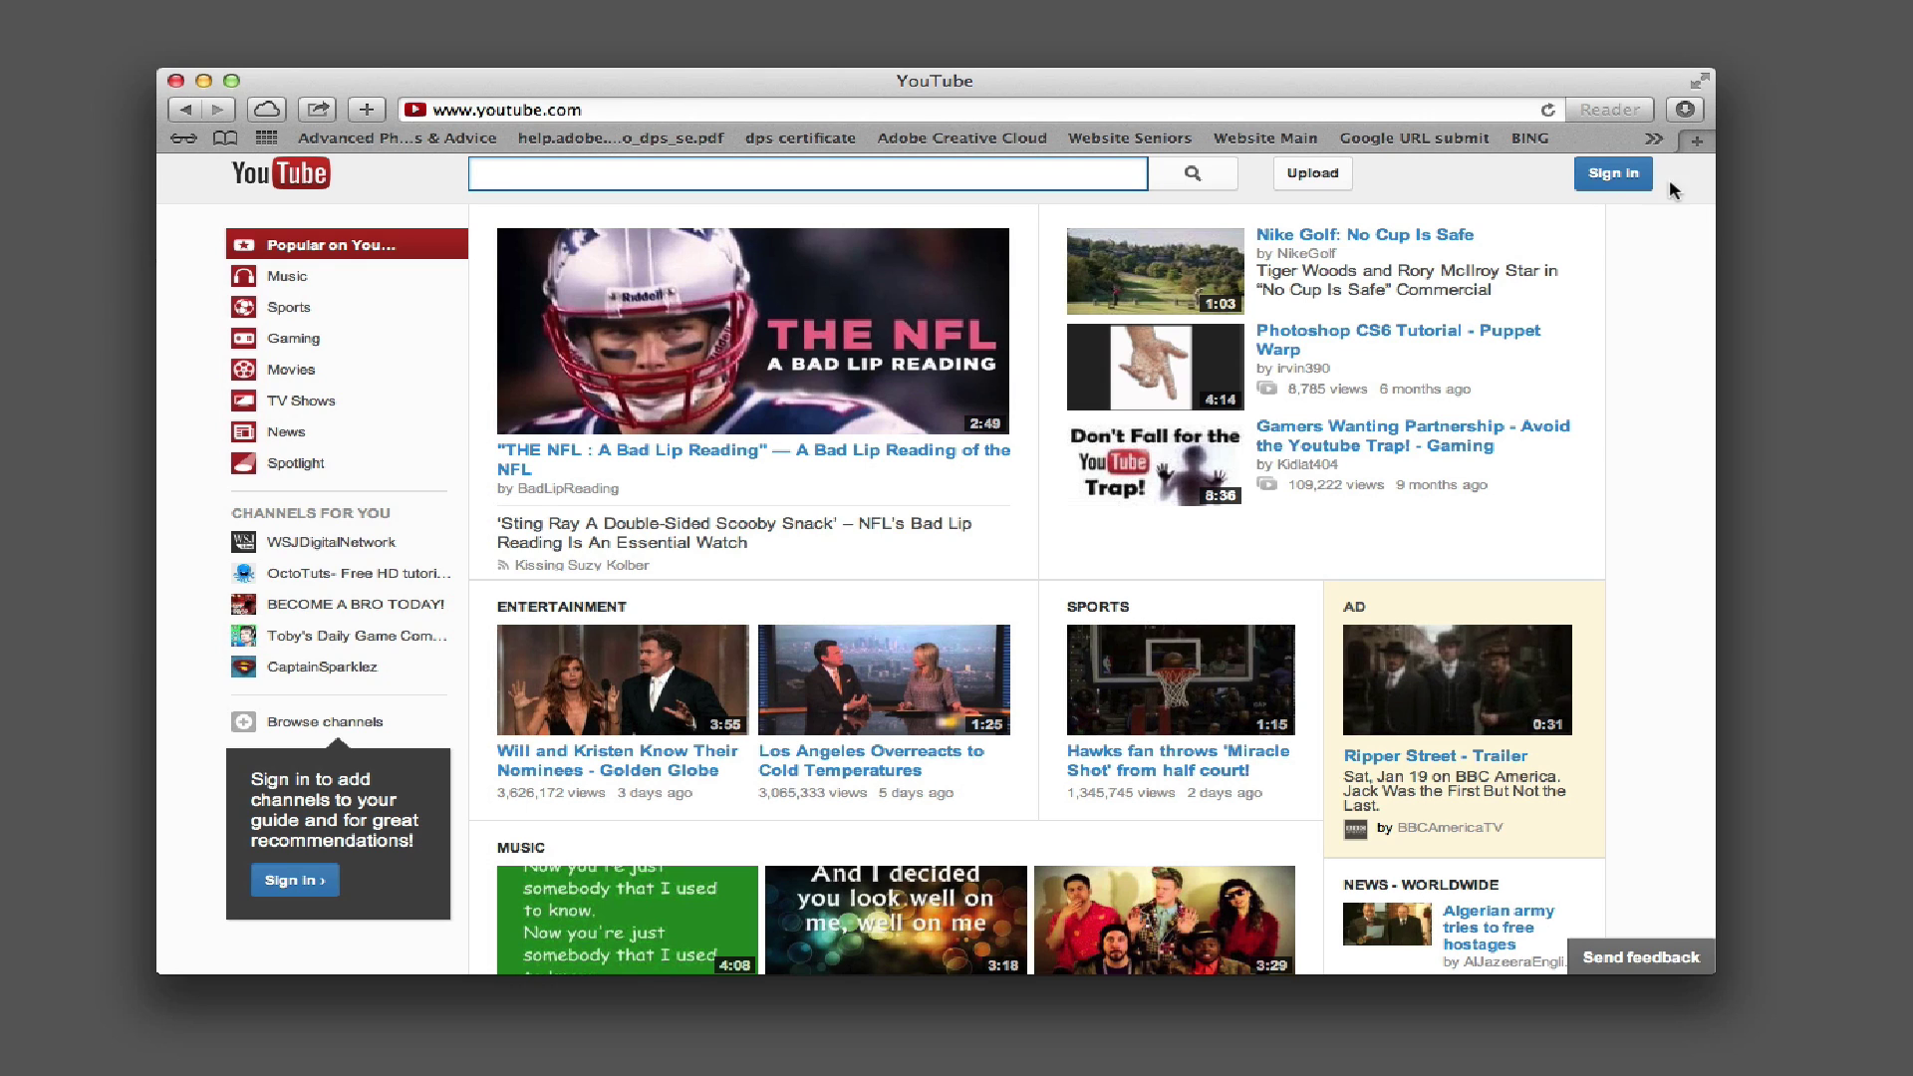
- Open the Google sign-in page using YouTube's top-right Sign in button
click(1612, 174)
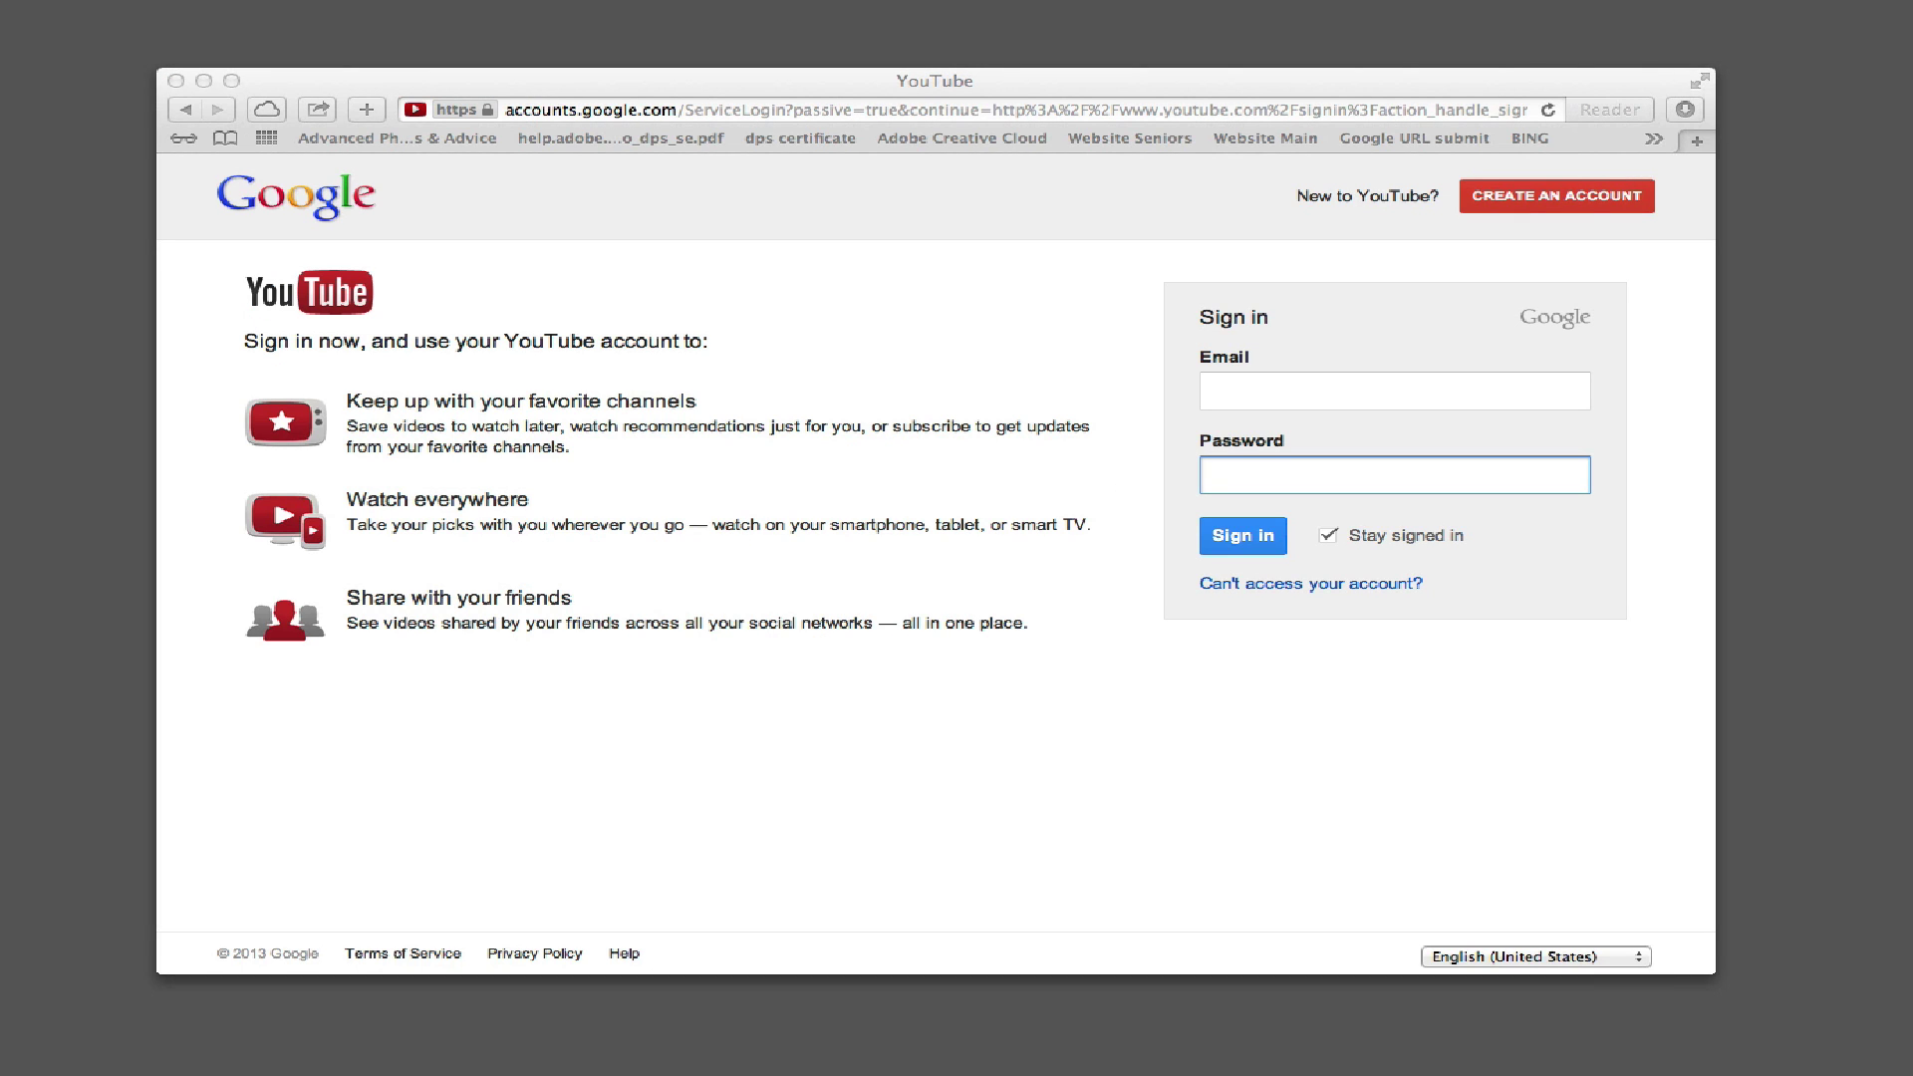
click(1551, 202)
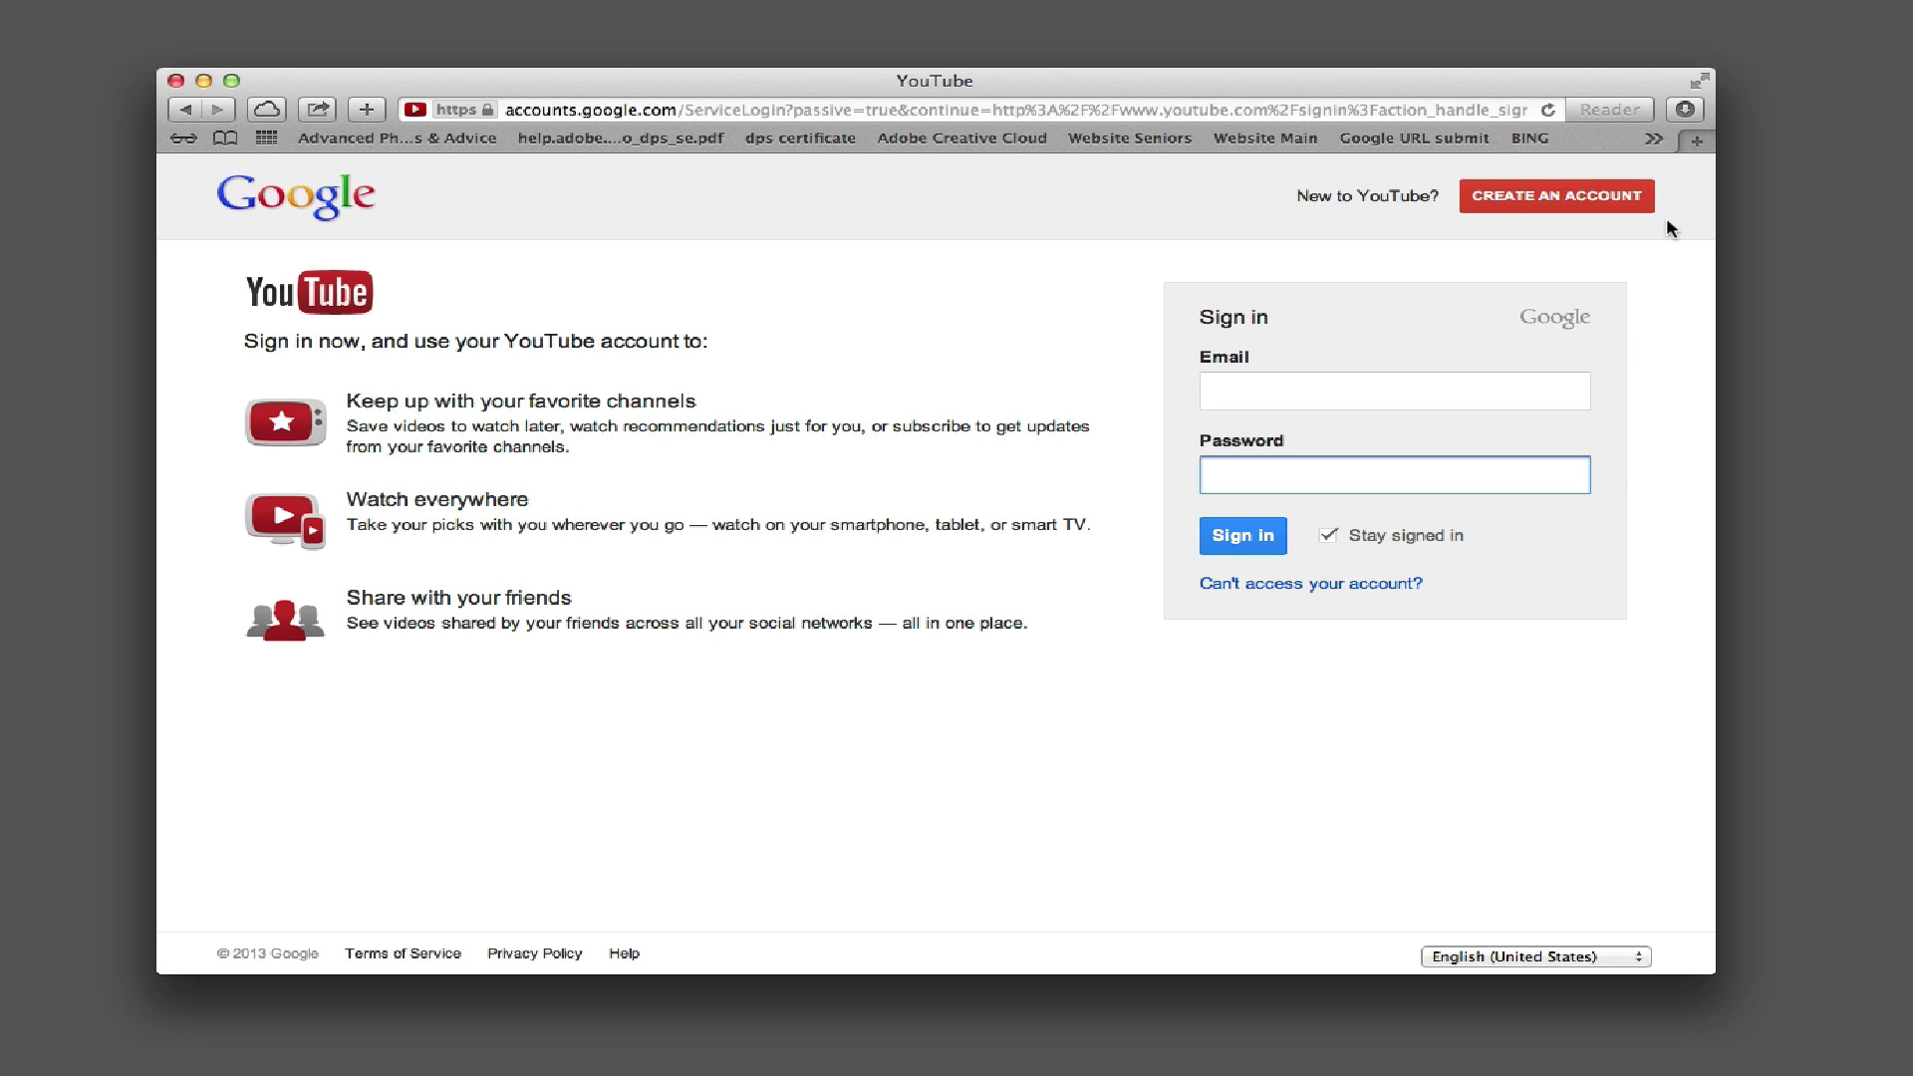
click(1622, 196)
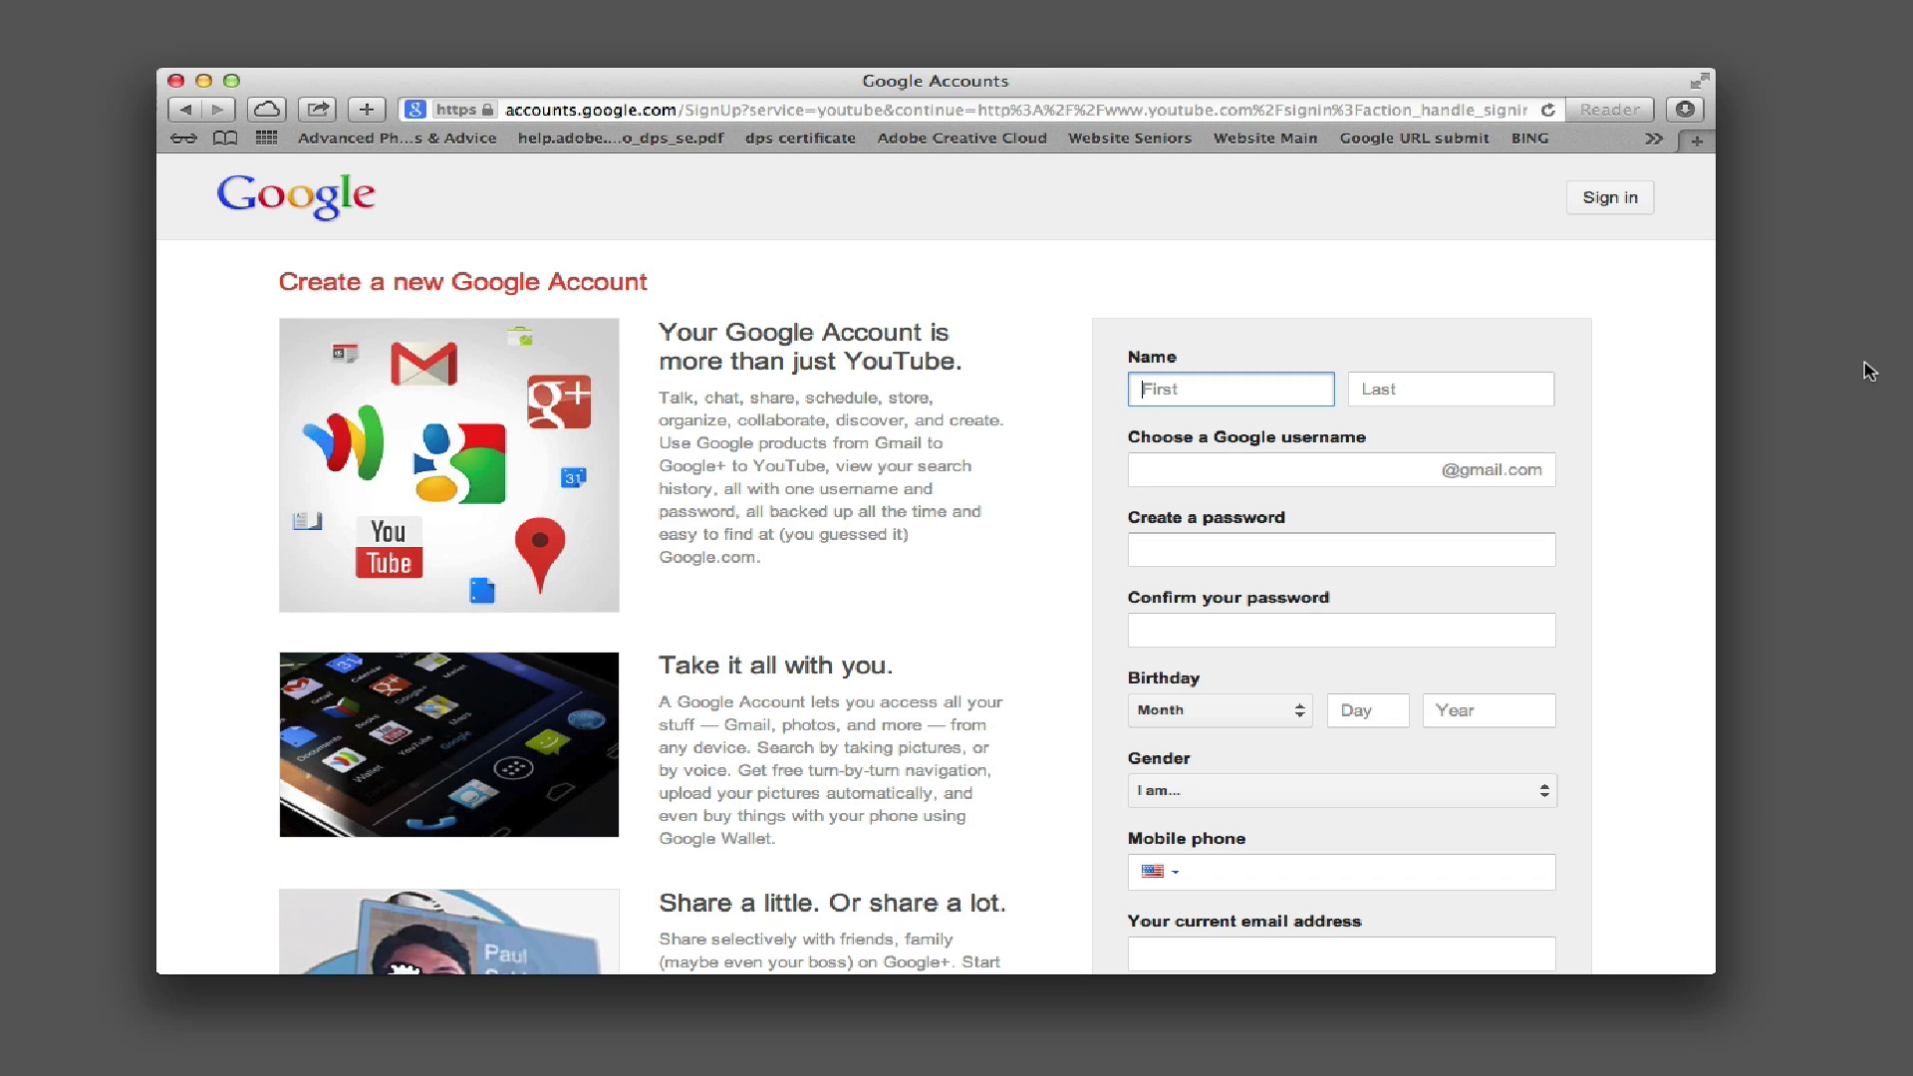
text(daves)
key(Tab)
text(di)
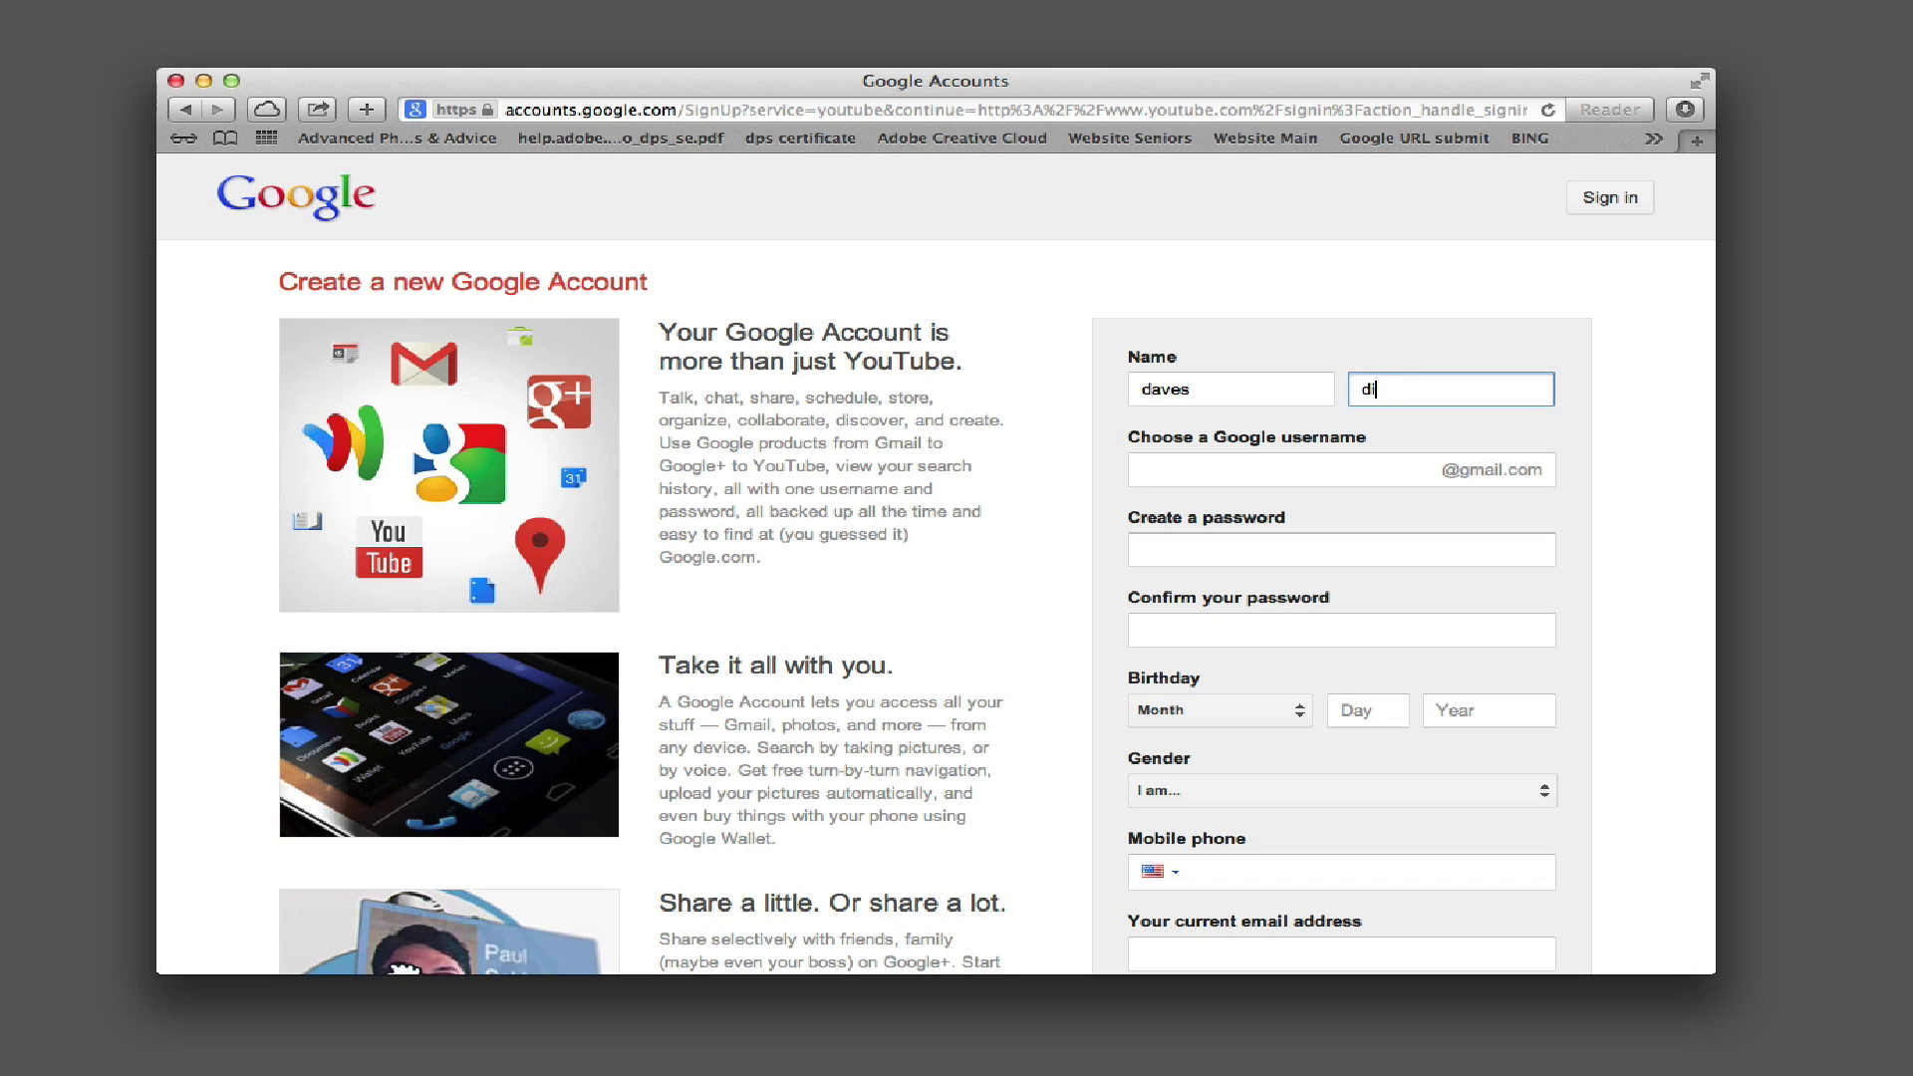
text(gs)
key(Tab)
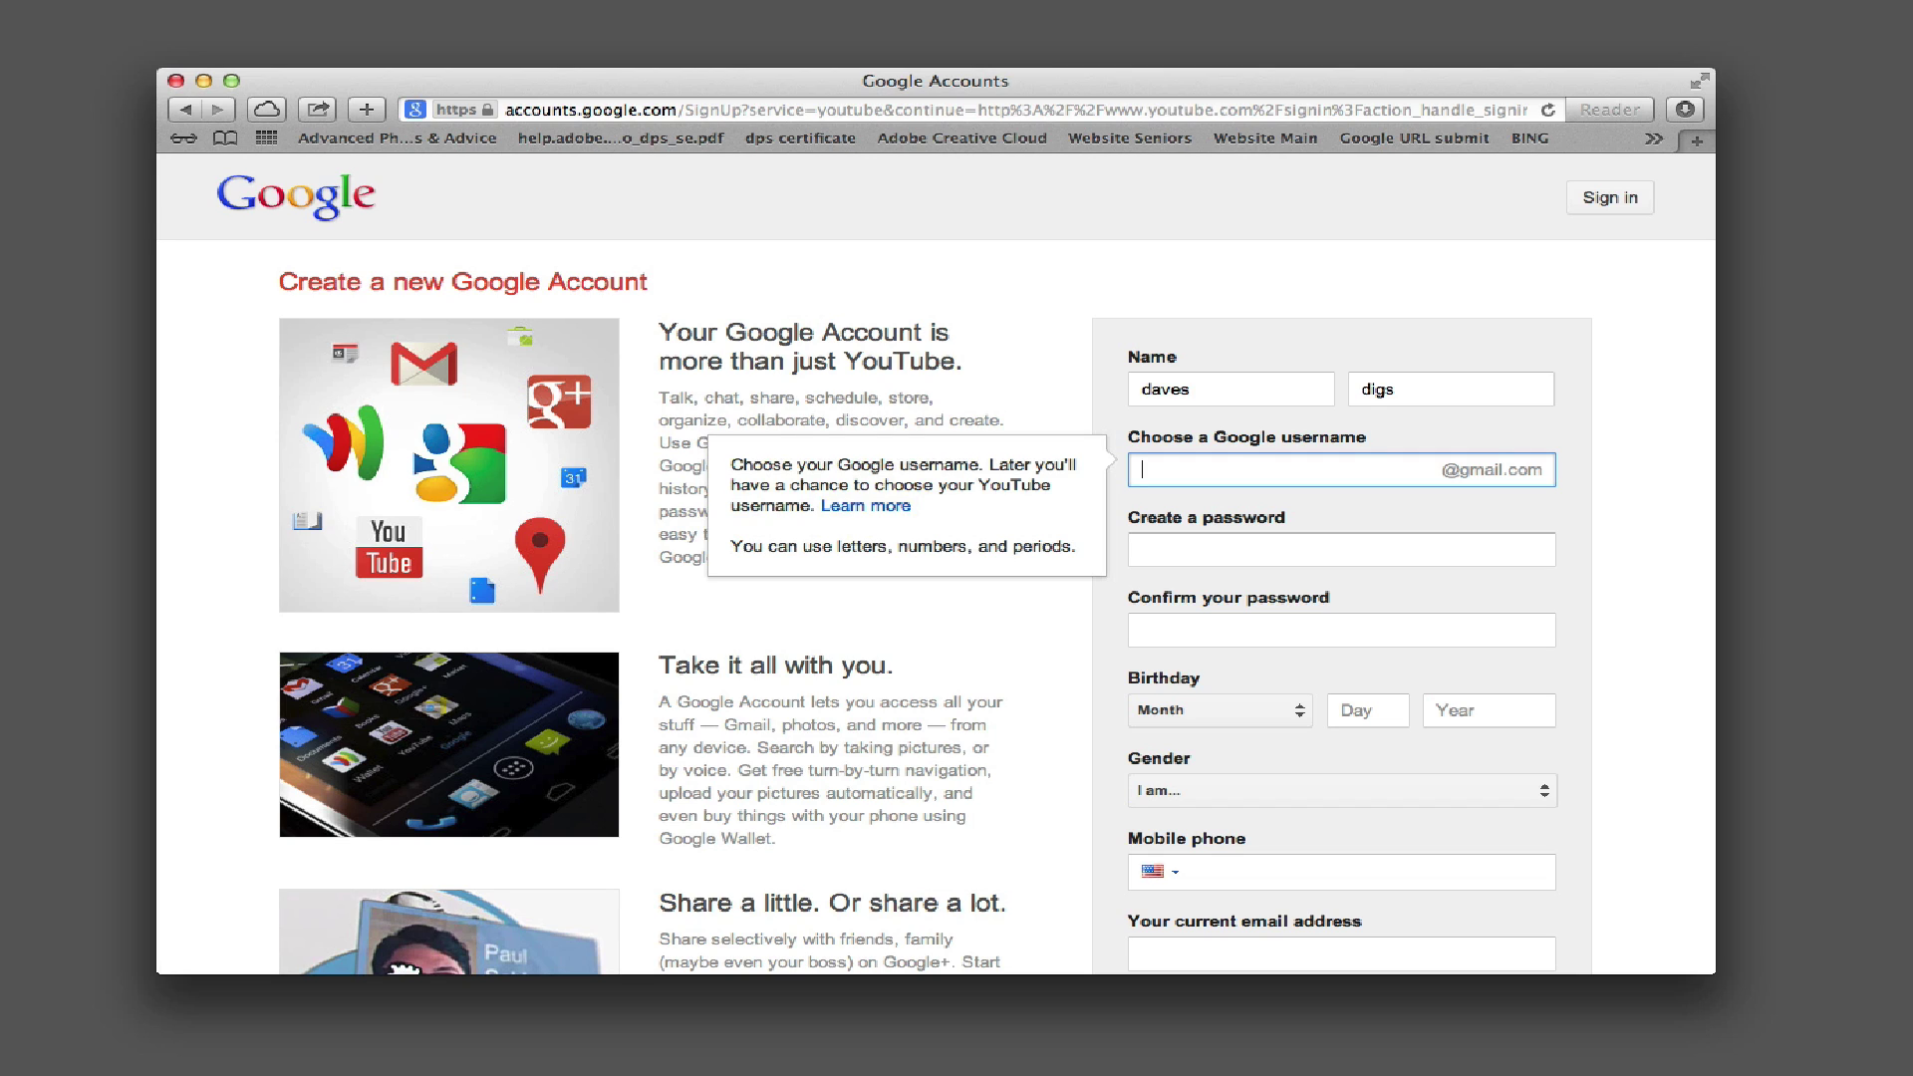
key(Tab)
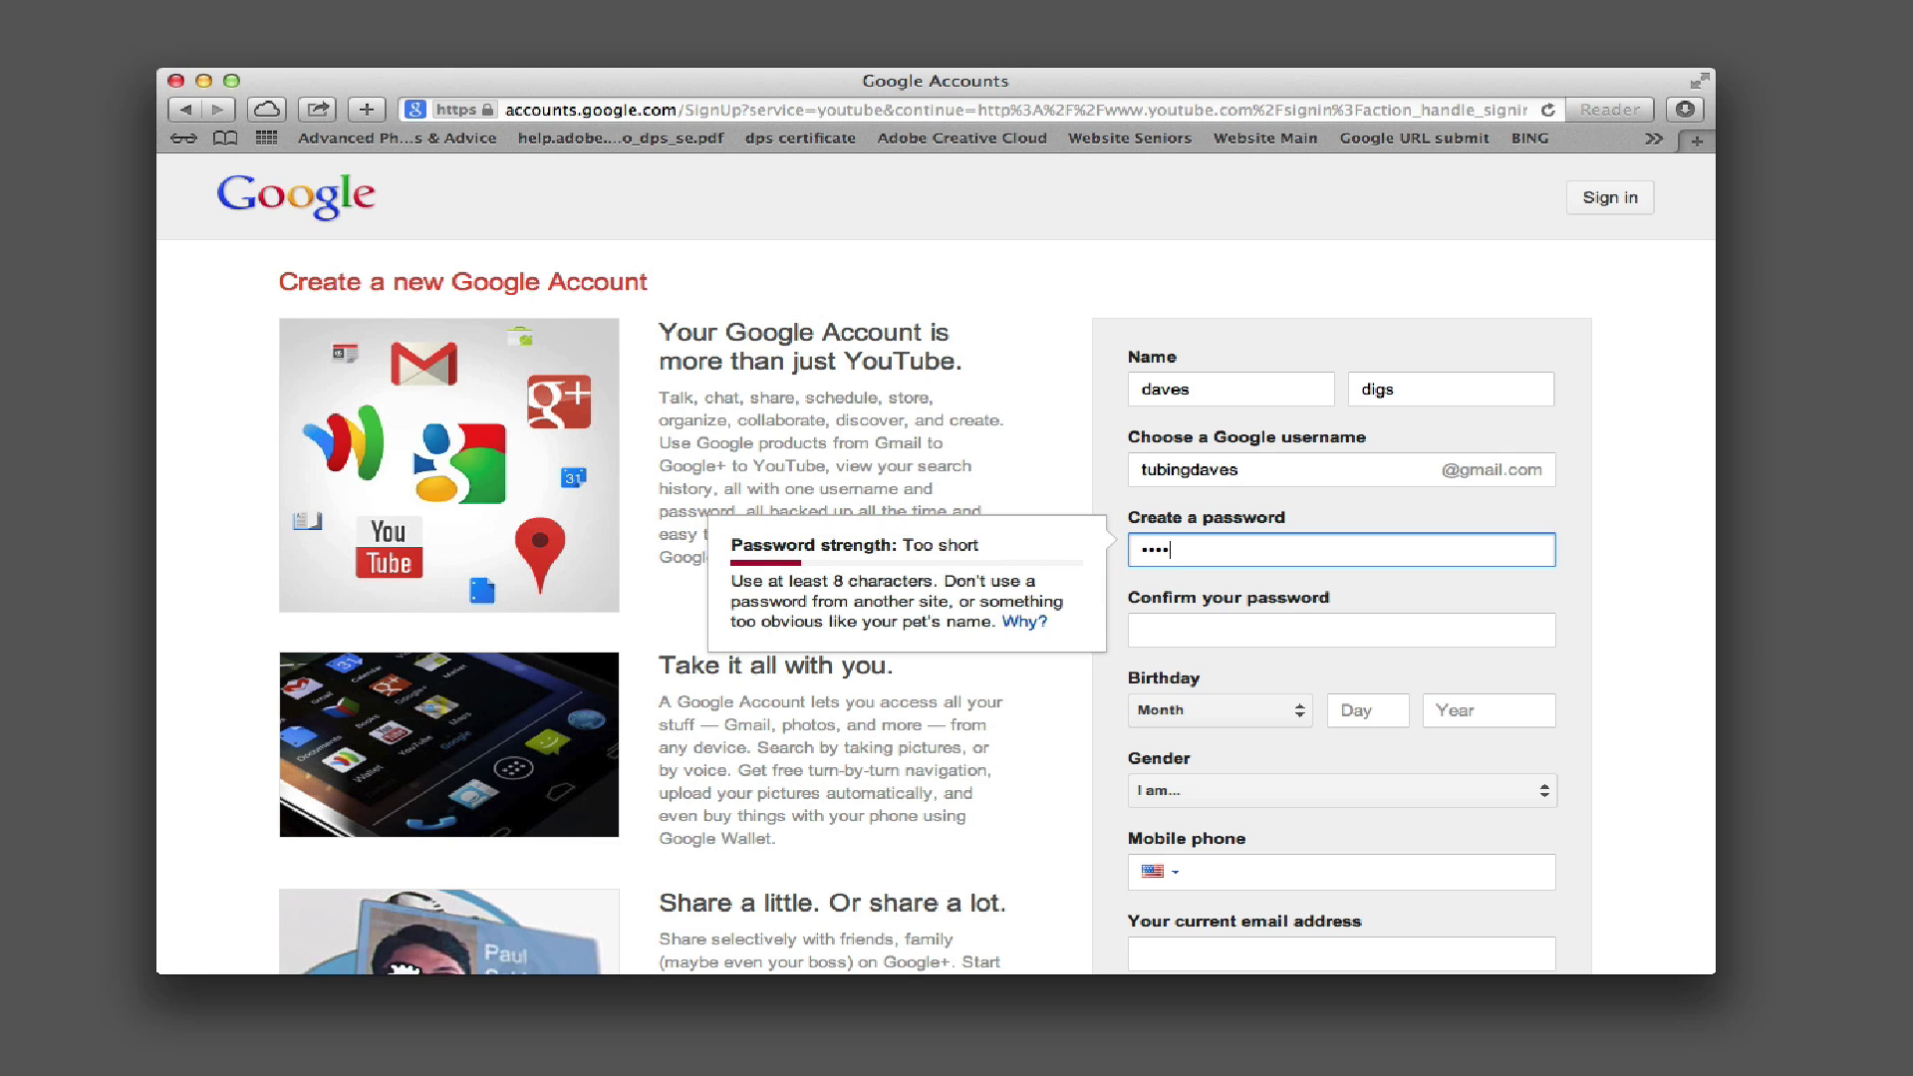
text(••••)
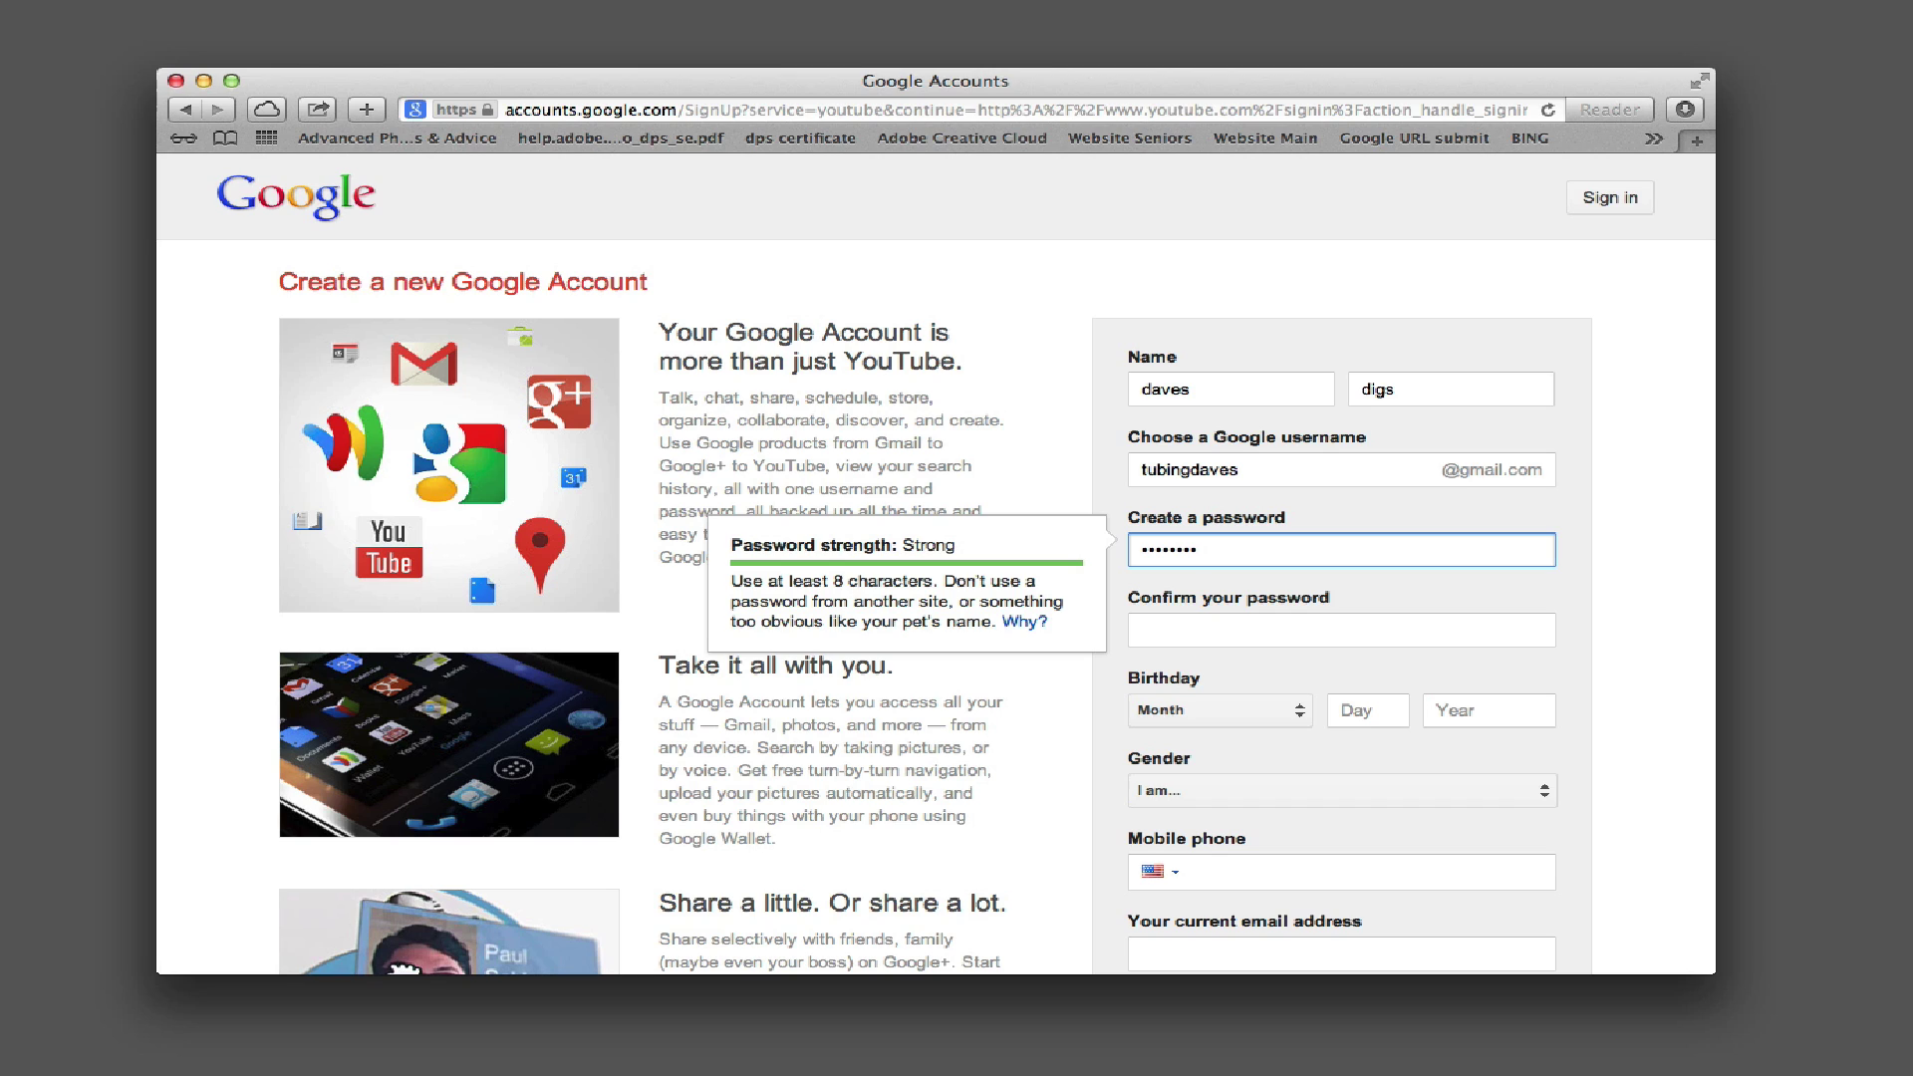
key(Caps_Lock)
key(Caps_Lock)
key(Tab)
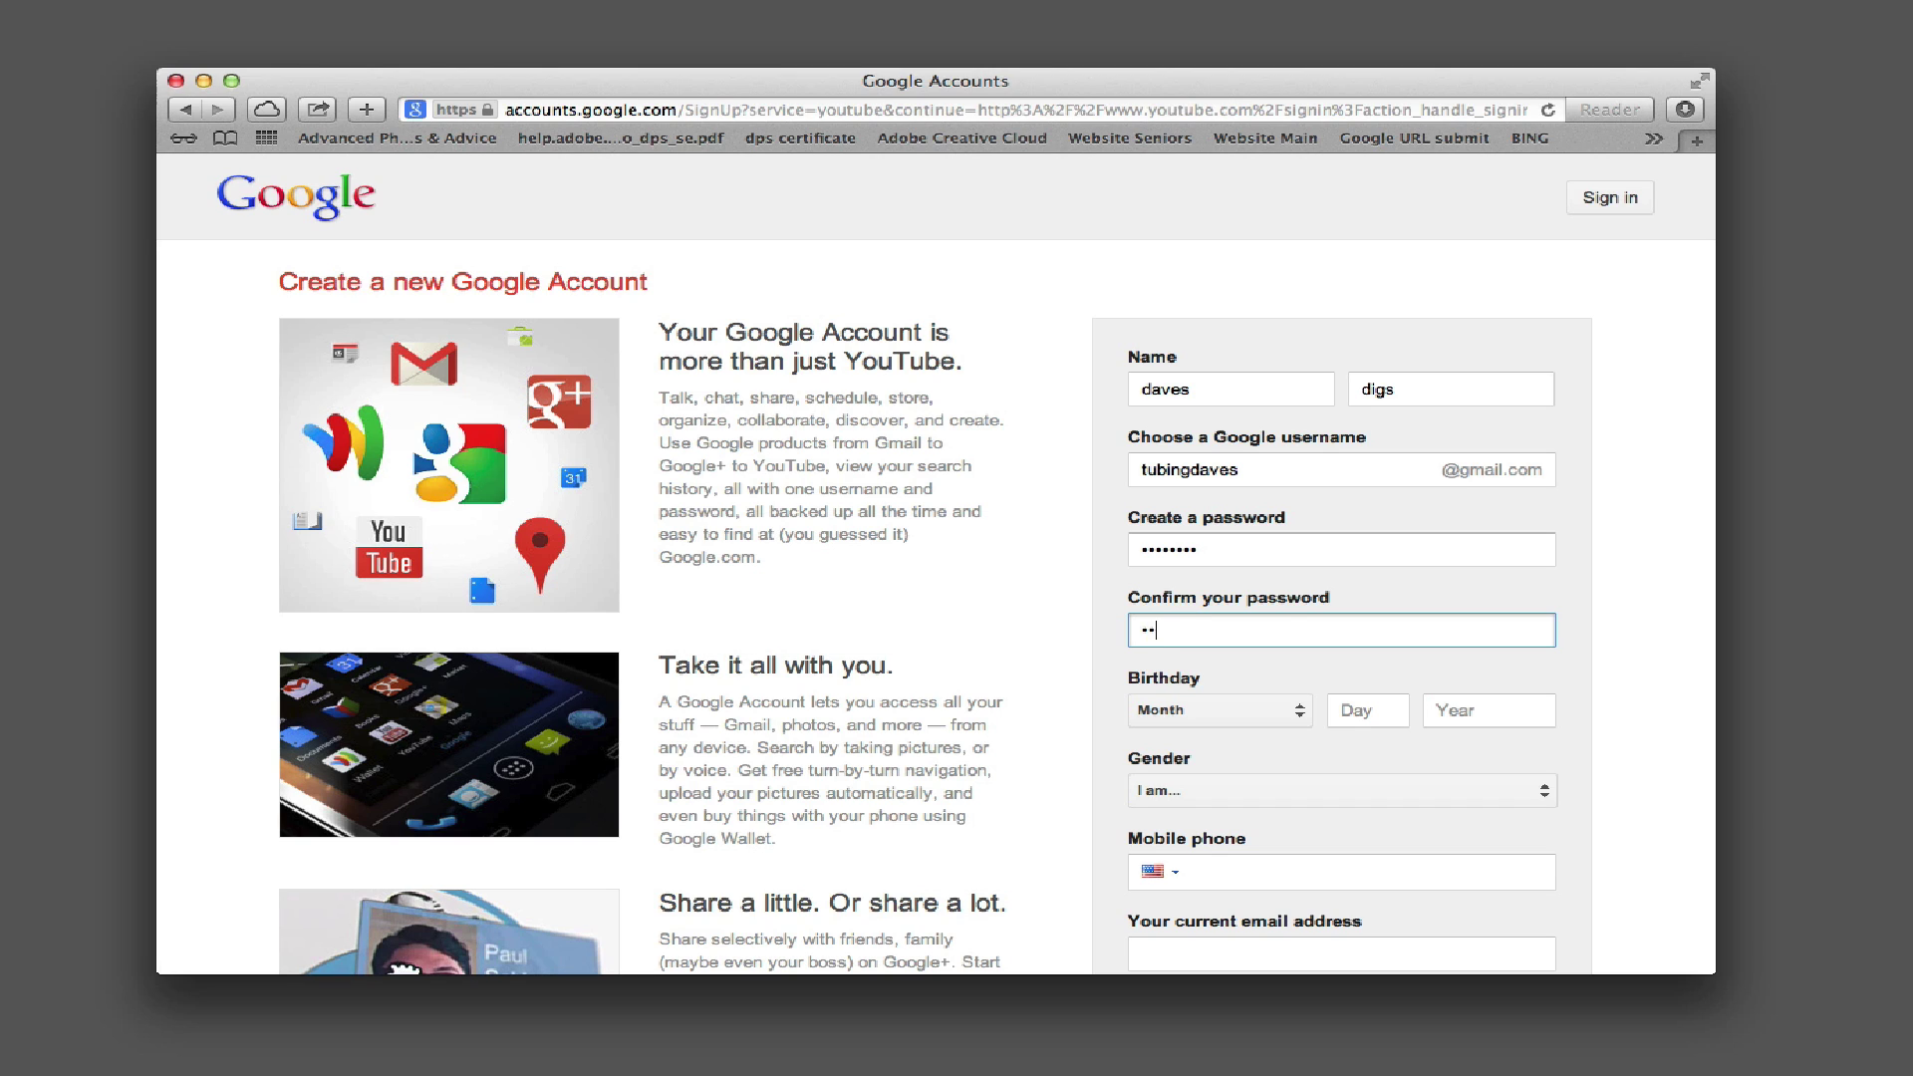
text(•••)
text(••)
- Enter the birthday January 1, 1900 and begin choosing a gender
click(1284, 711)
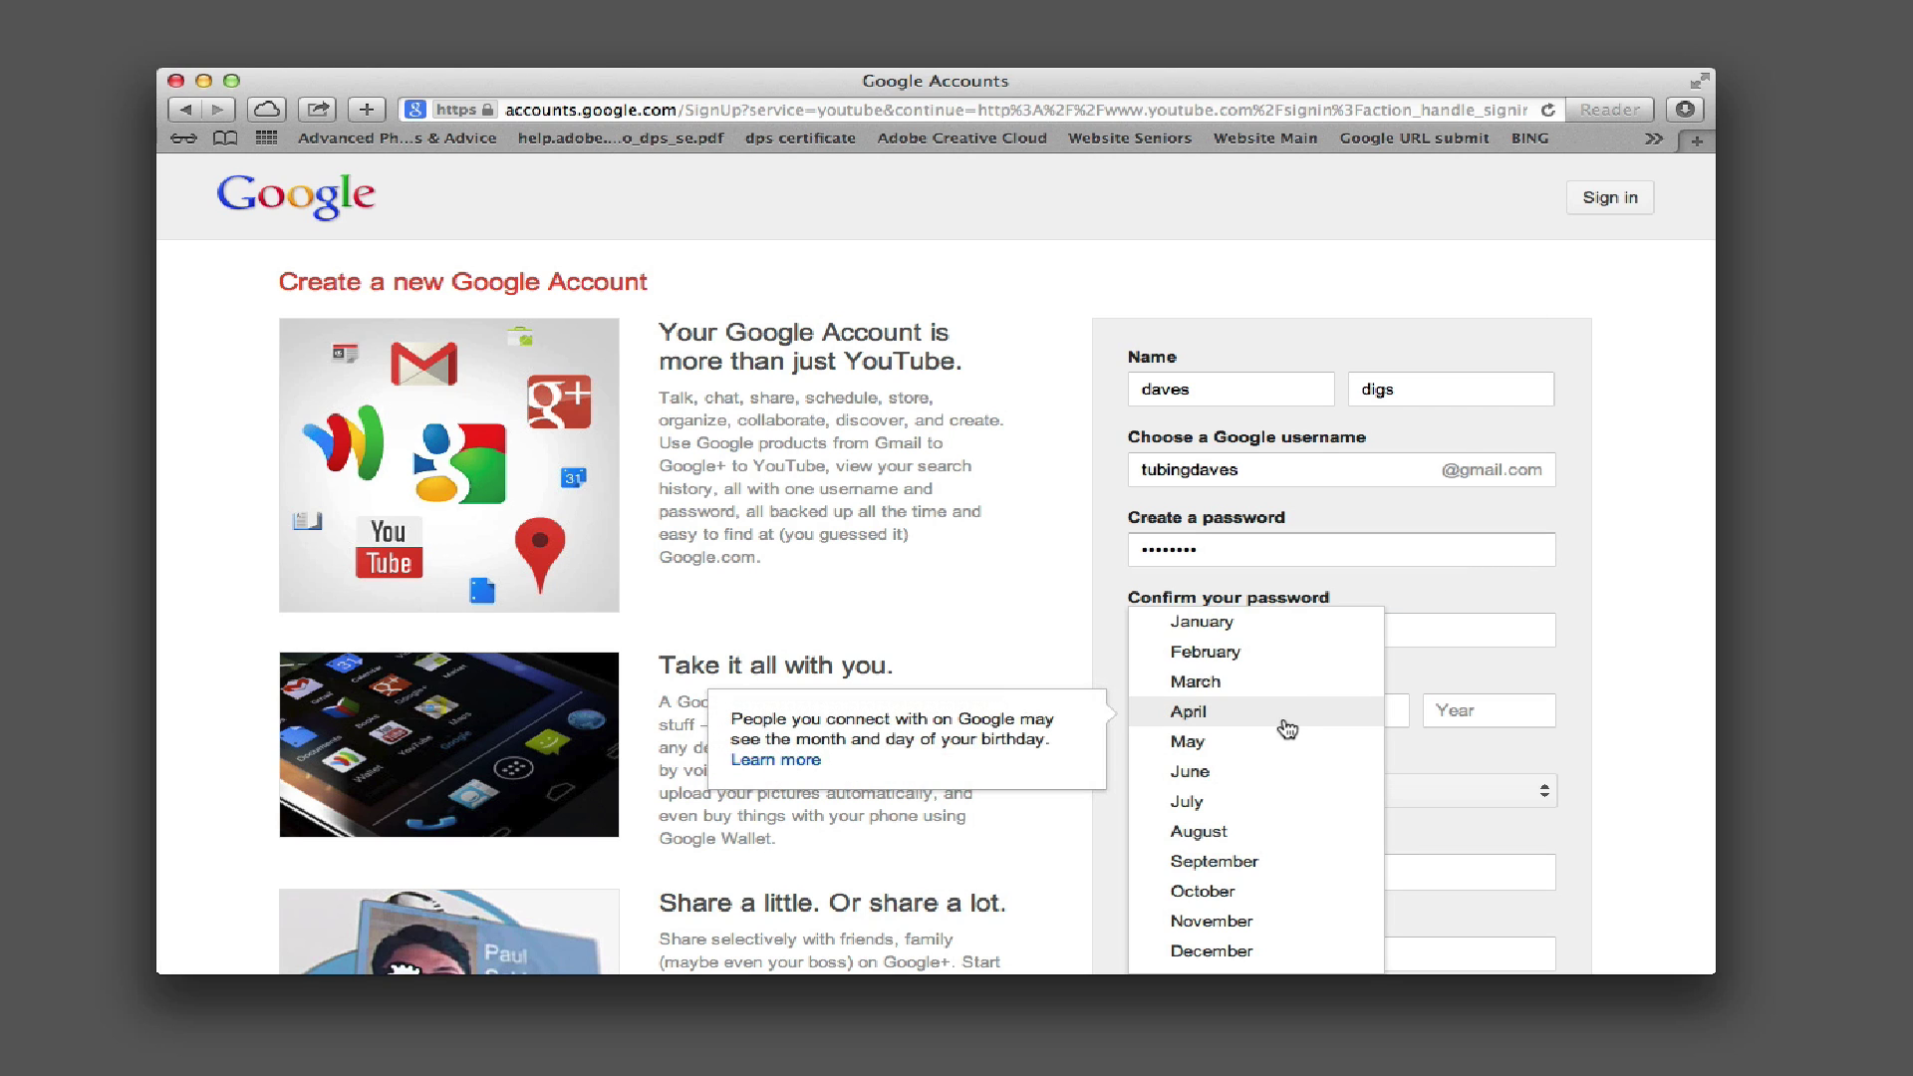
click(1270, 622)
click(1369, 713)
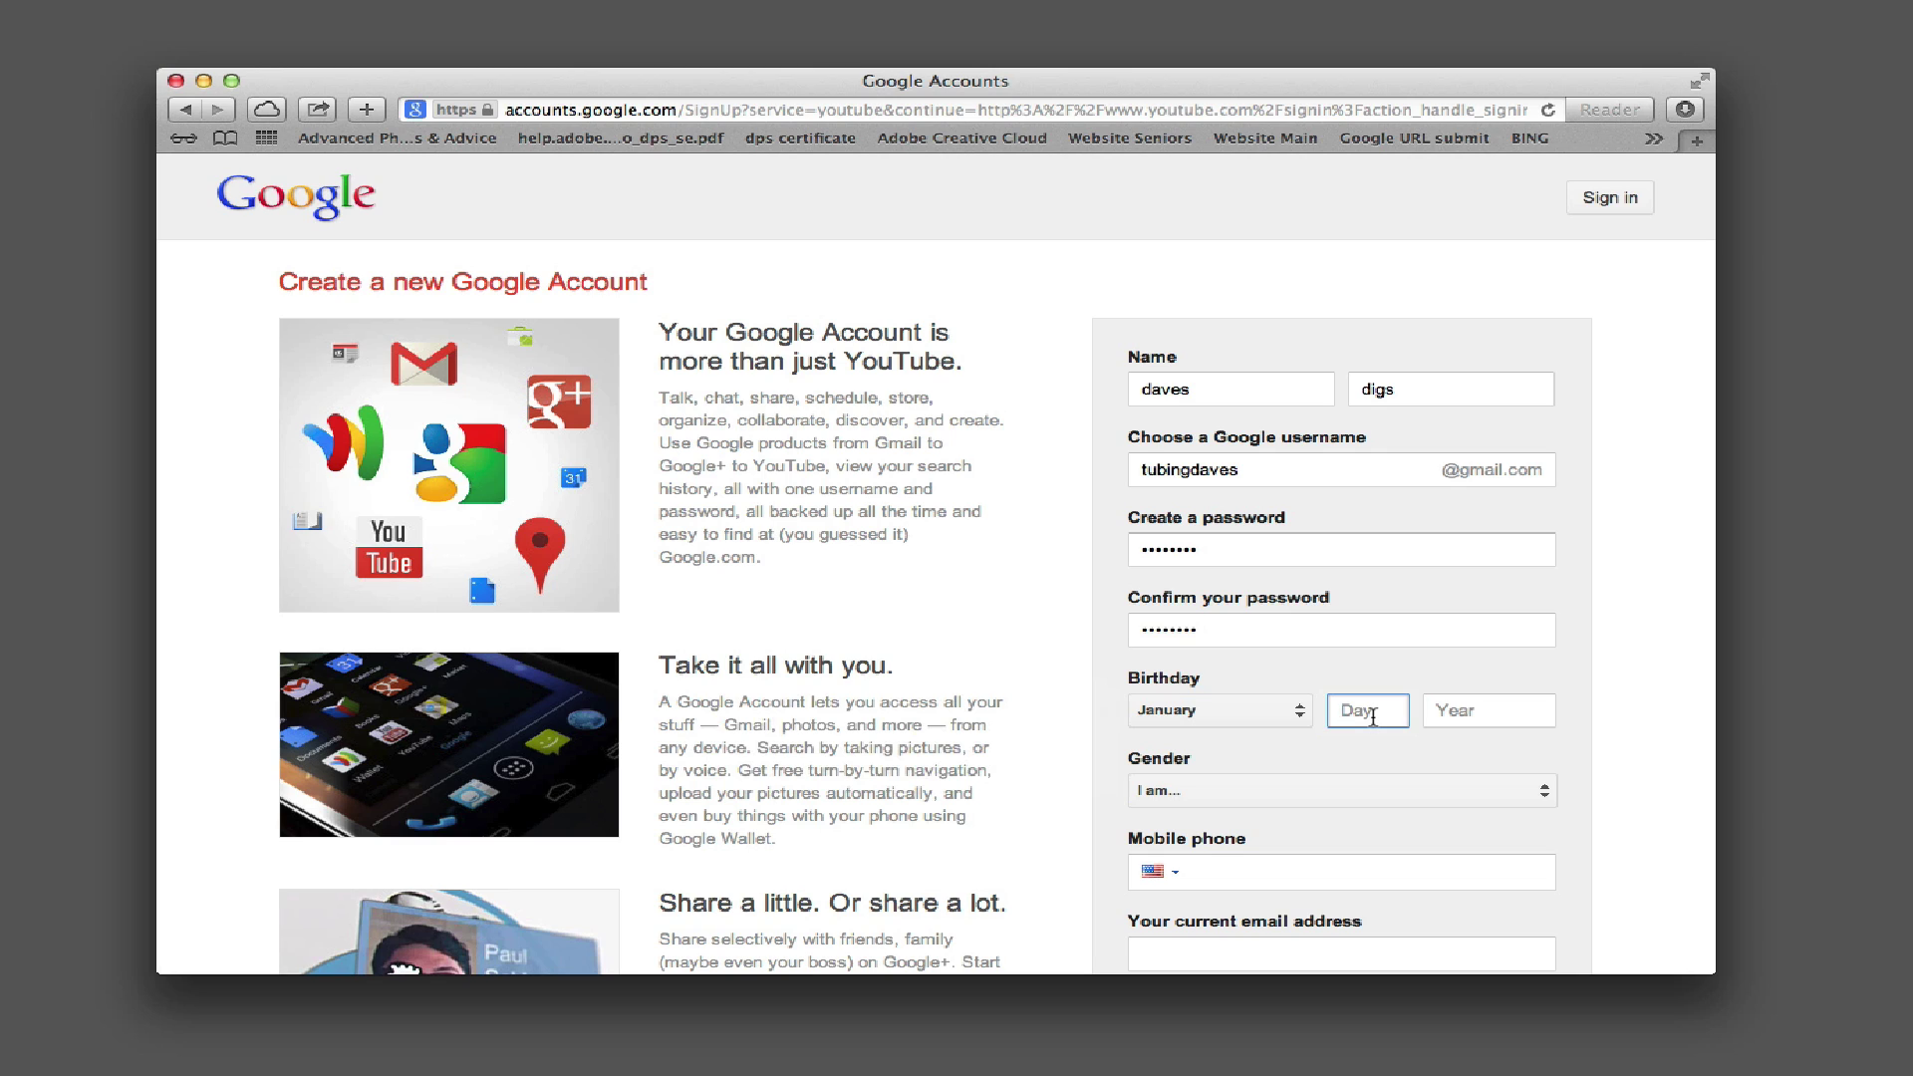
text(1)
click(1489, 710)
text(1)
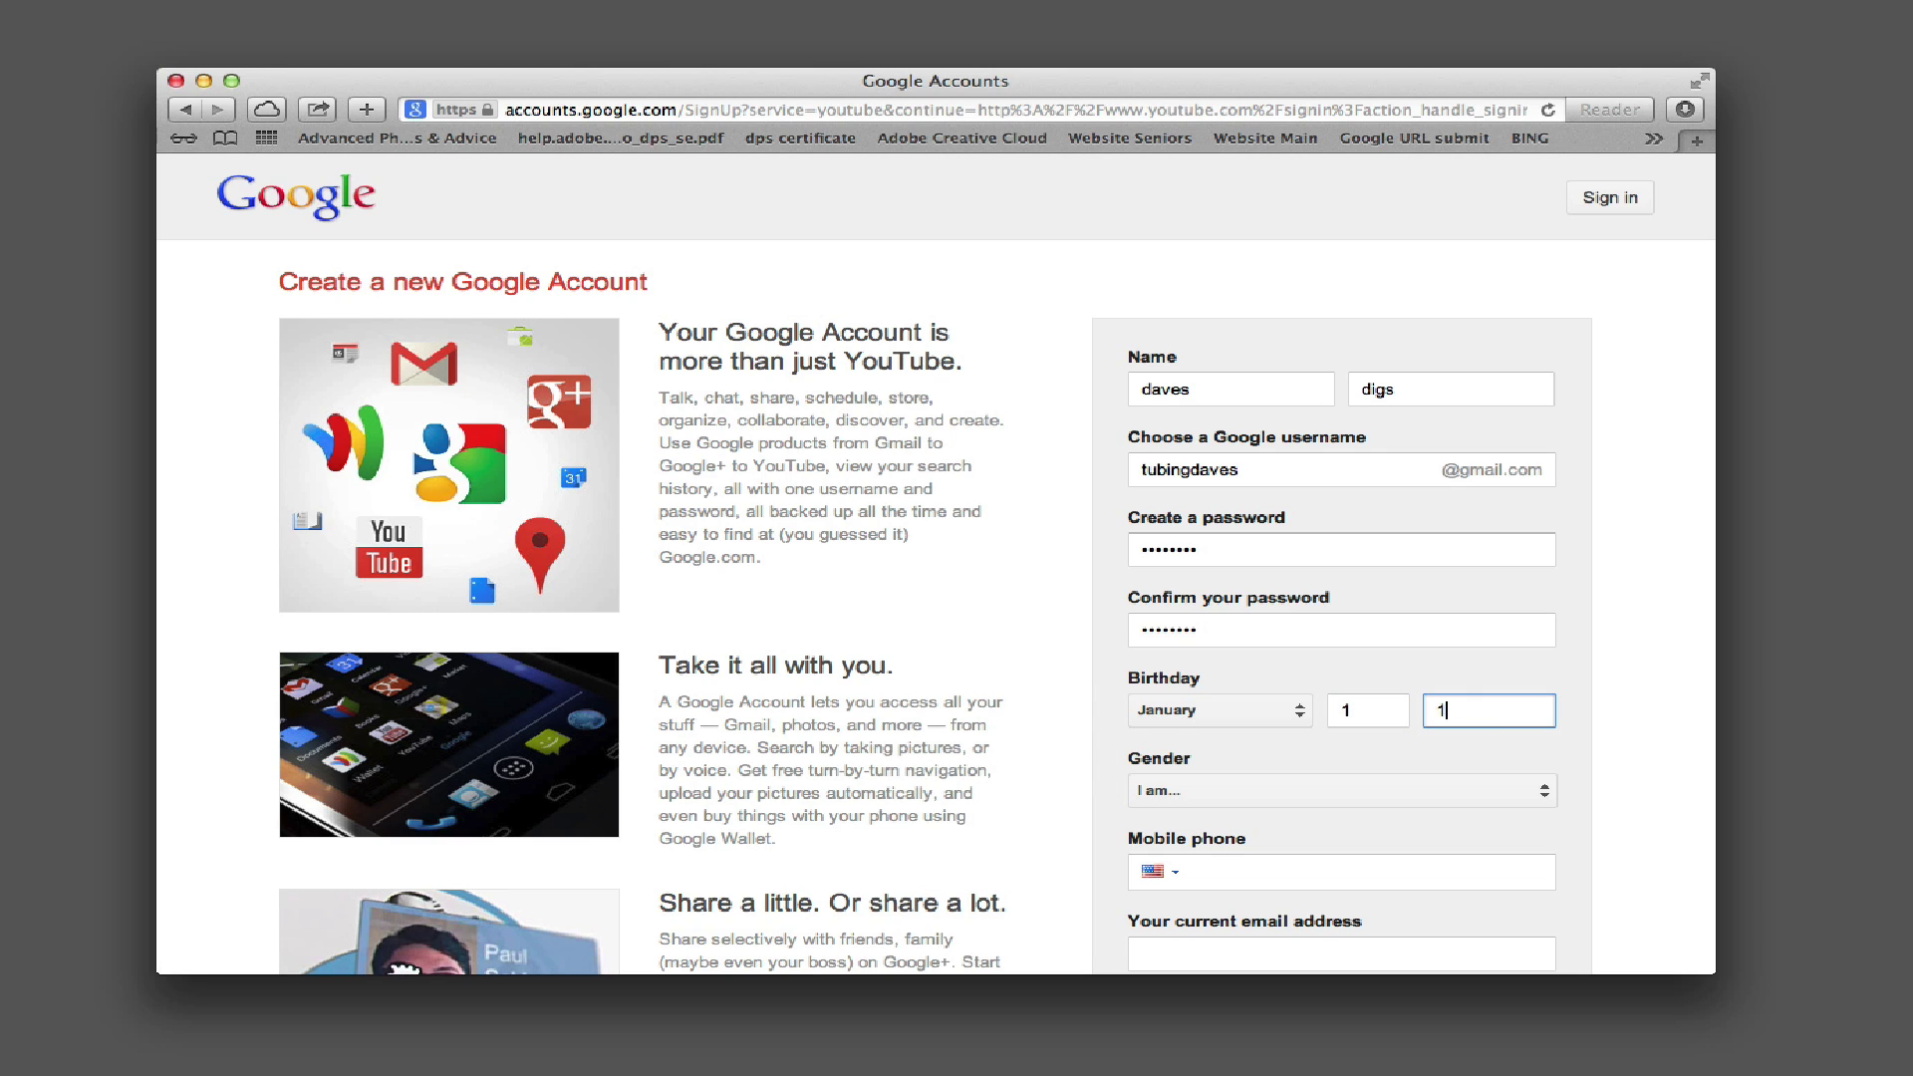
text(900)
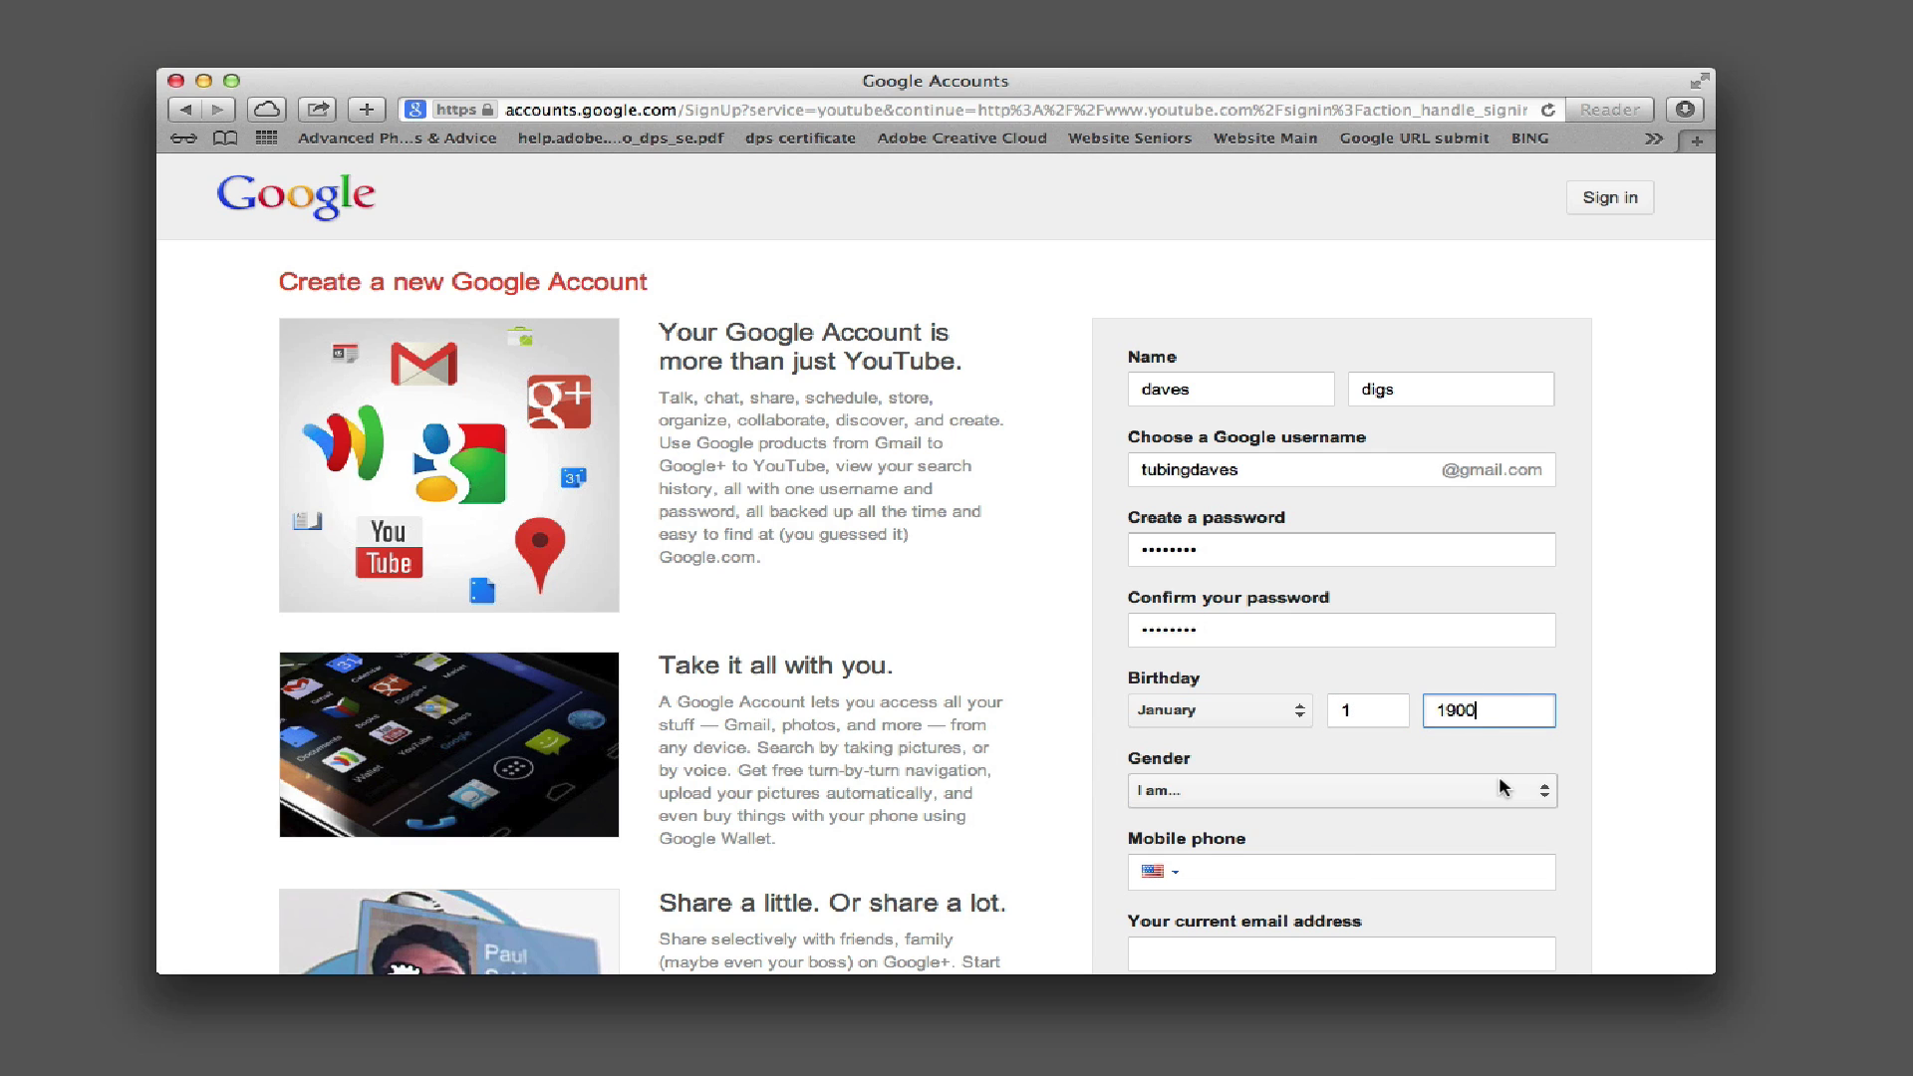
click(1503, 789)
- Choose Male, enter the captcha 'atunuyst should' and accept the Terms of Service
click(1295, 824)
scroll(1614, 768, down, 5)
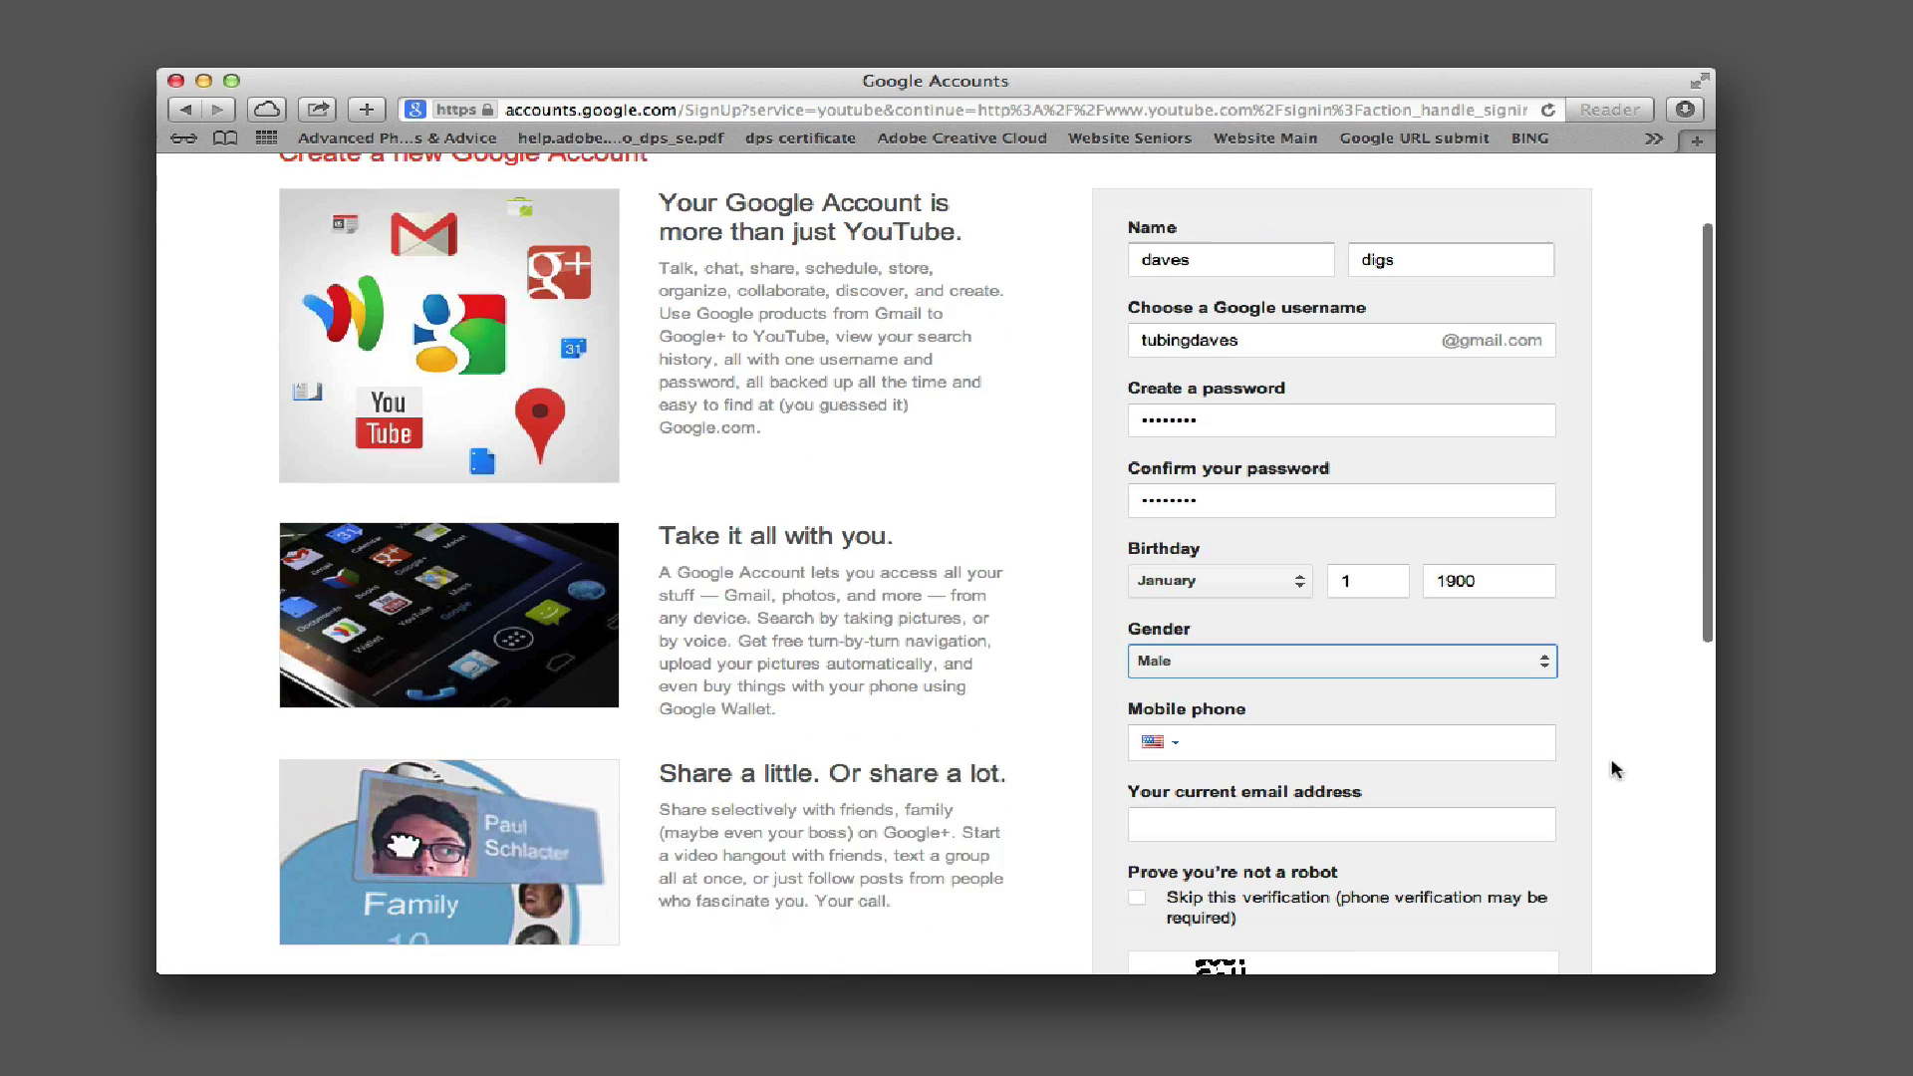
scroll(1366, 573, down, 2)
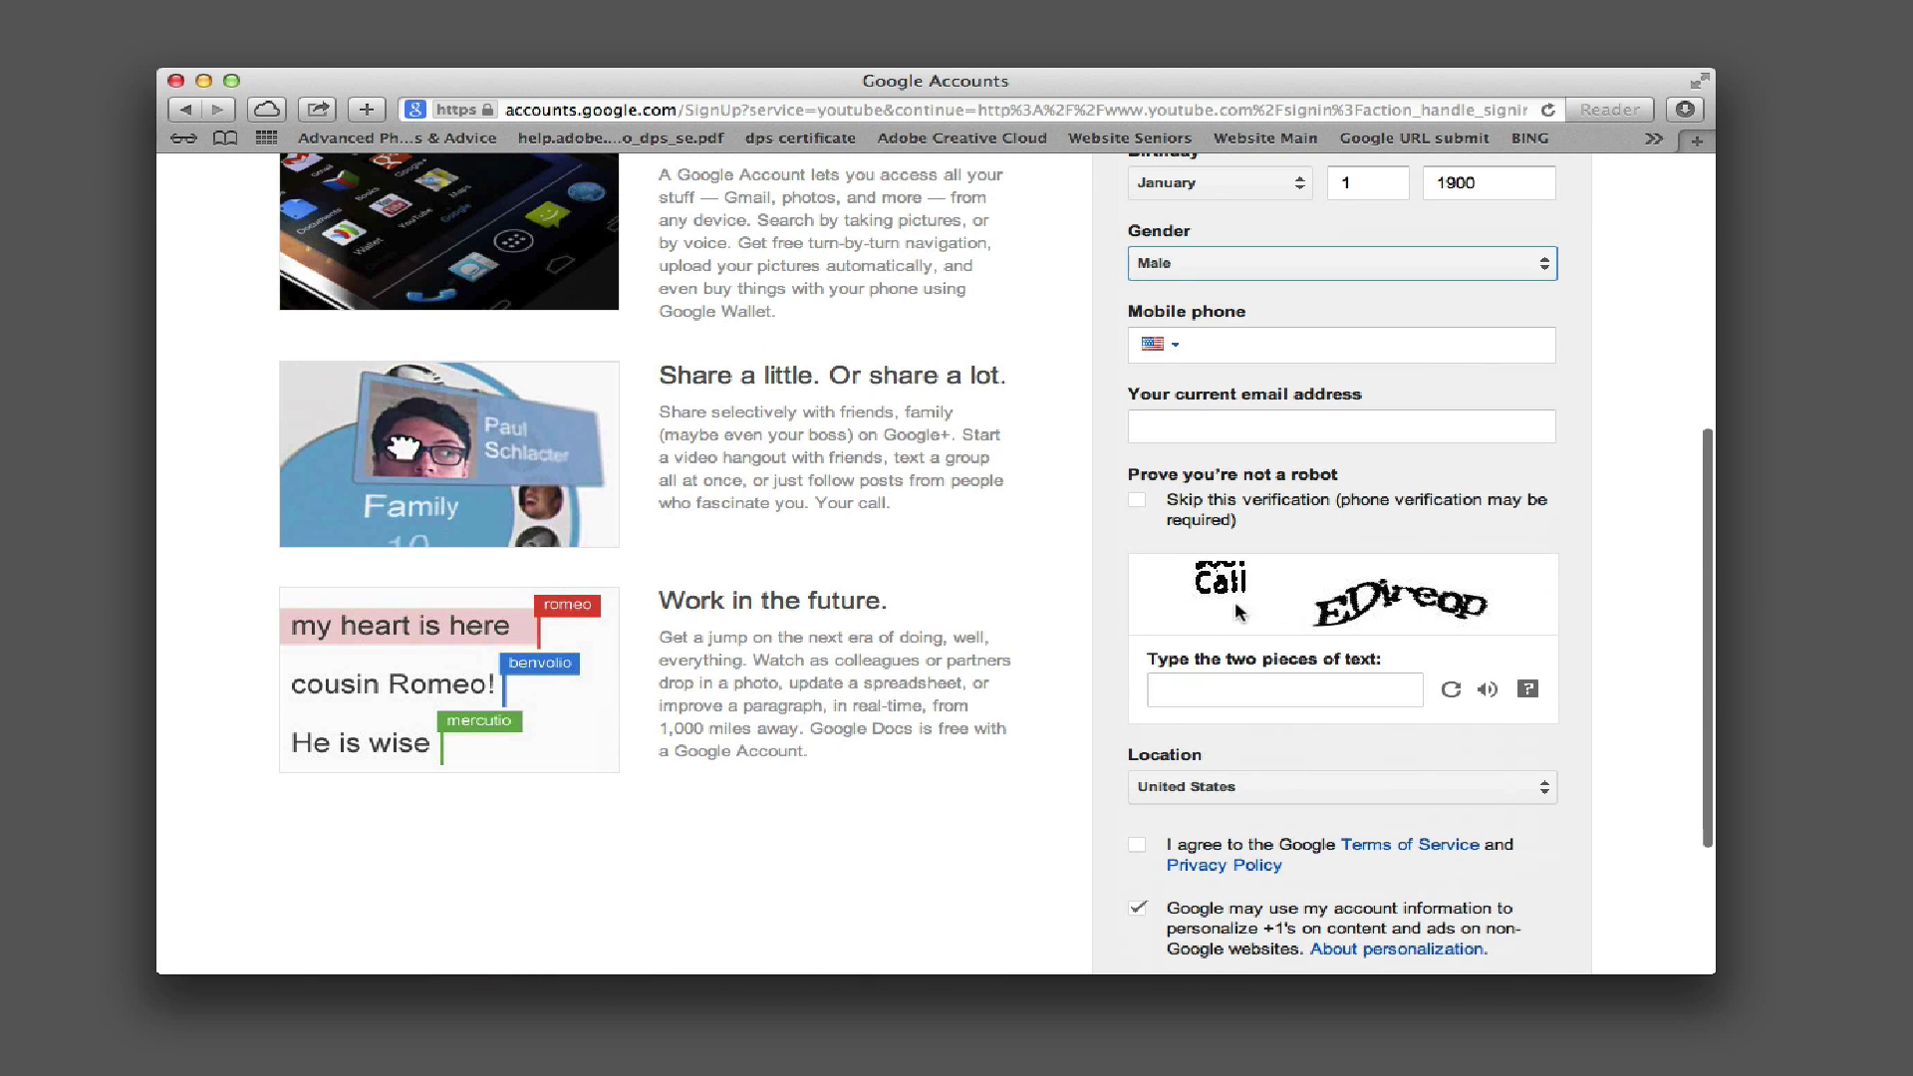
click(1450, 691)
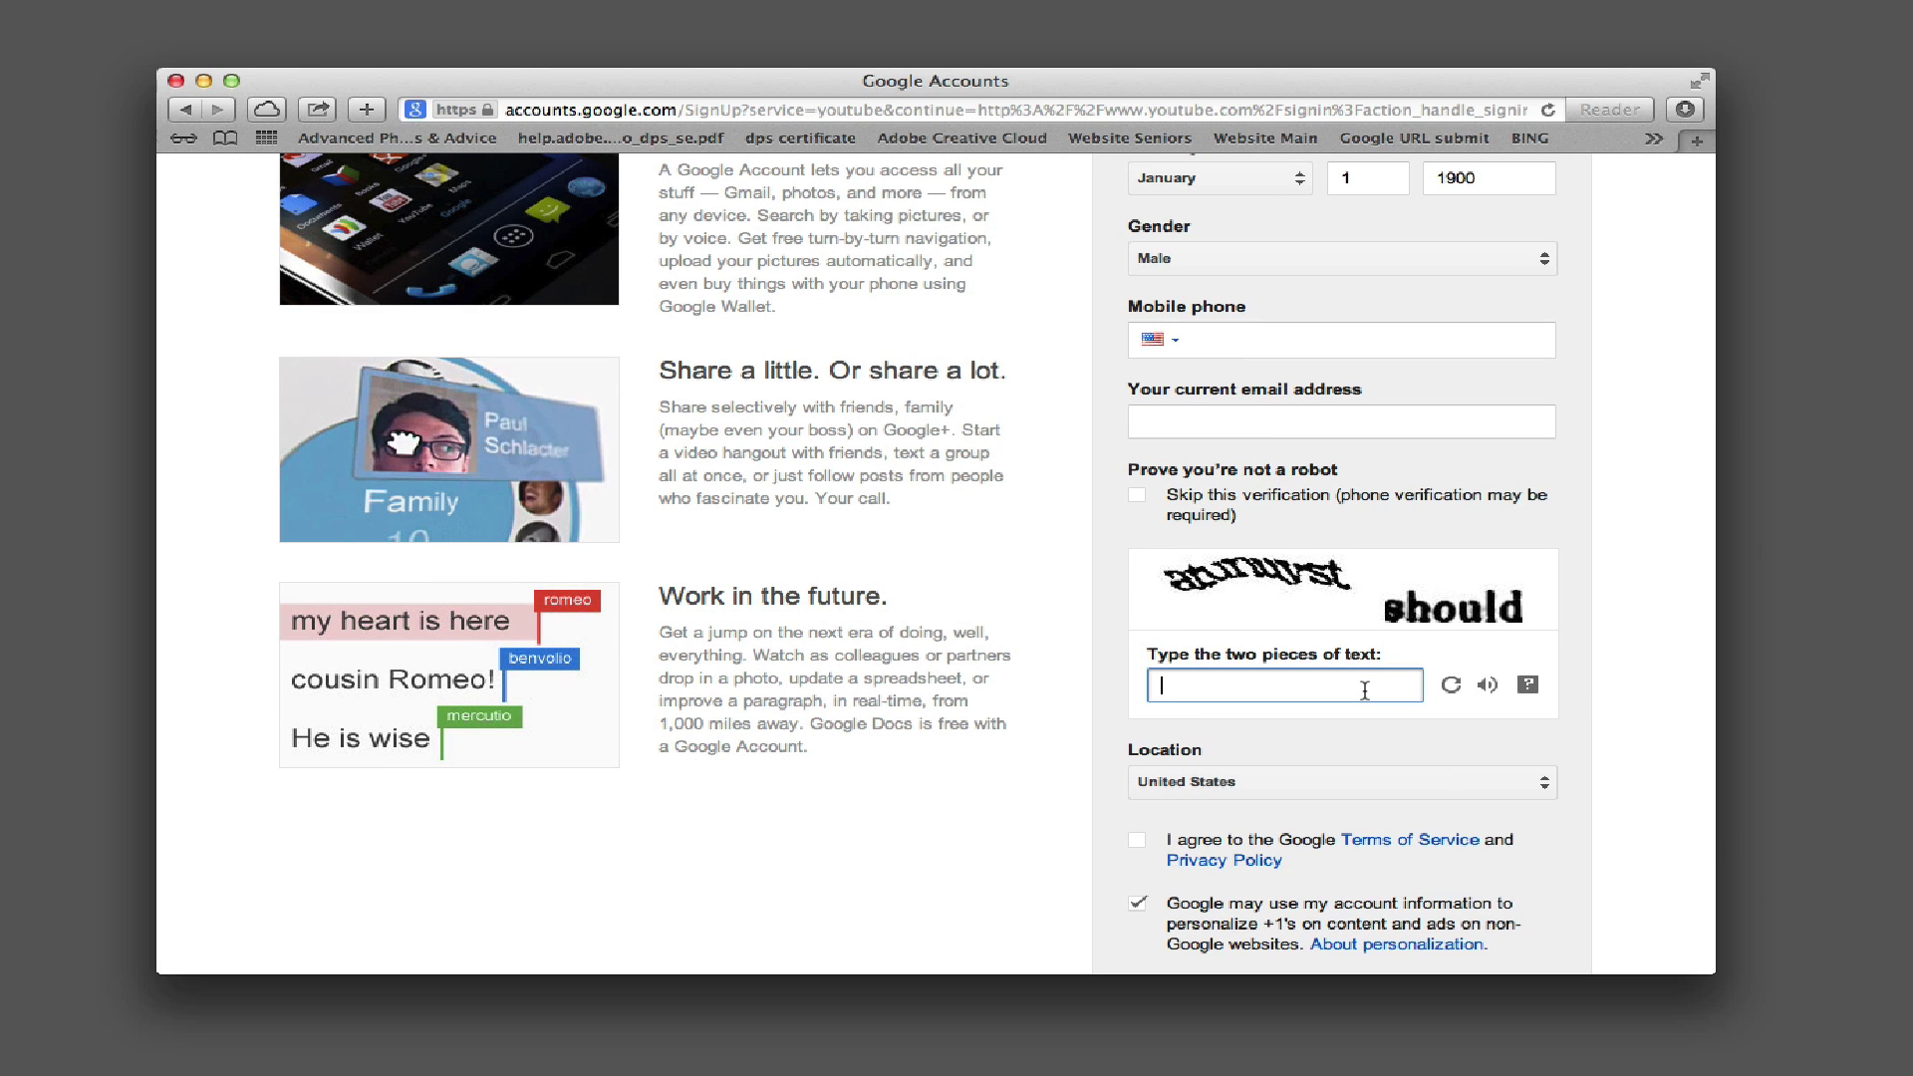
text(u)
text(r)
key(BackSpace)
text(nu)
text(yst)
text( s)
text(hould)
click(1137, 842)
scroll(1527, 785, down, 3)
scroll(1554, 800, down, 1)
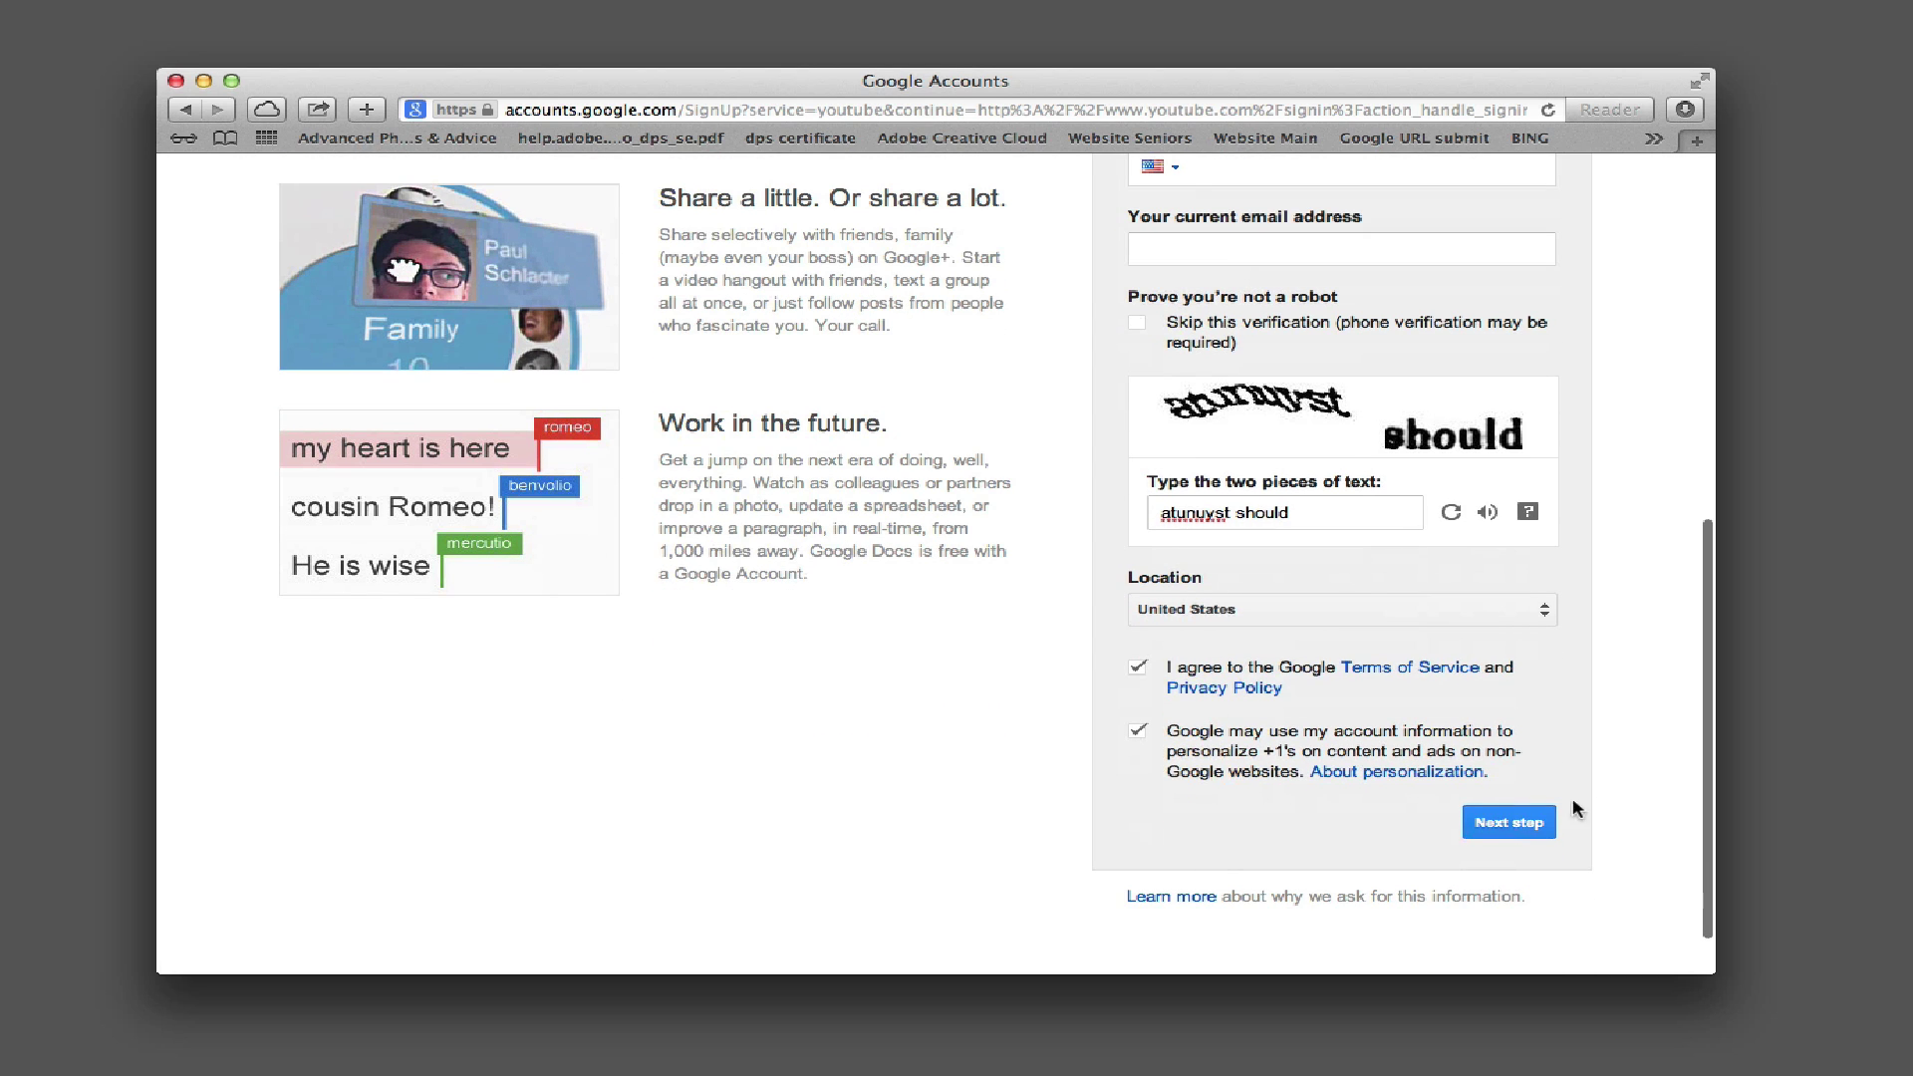
- Submit the signup form and confirm the texted SMS verification code
click(1505, 822)
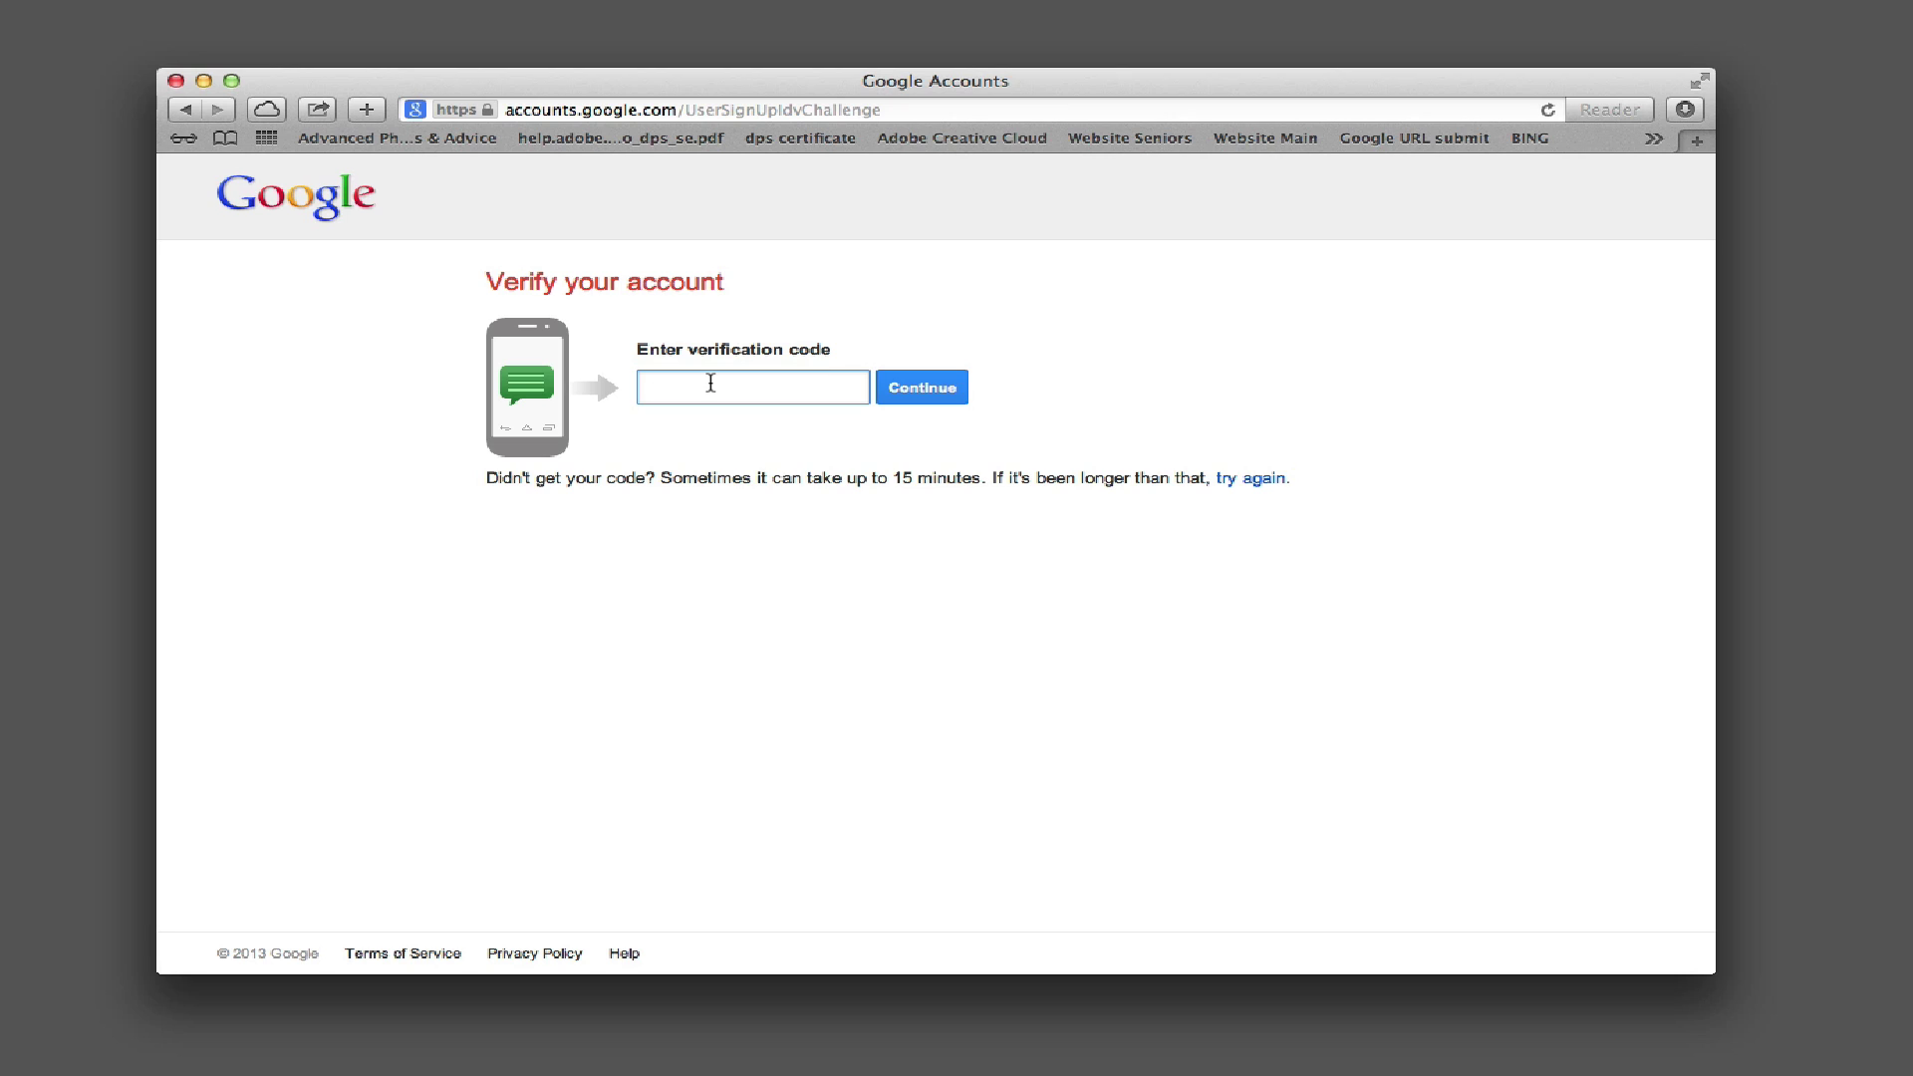
click(932, 389)
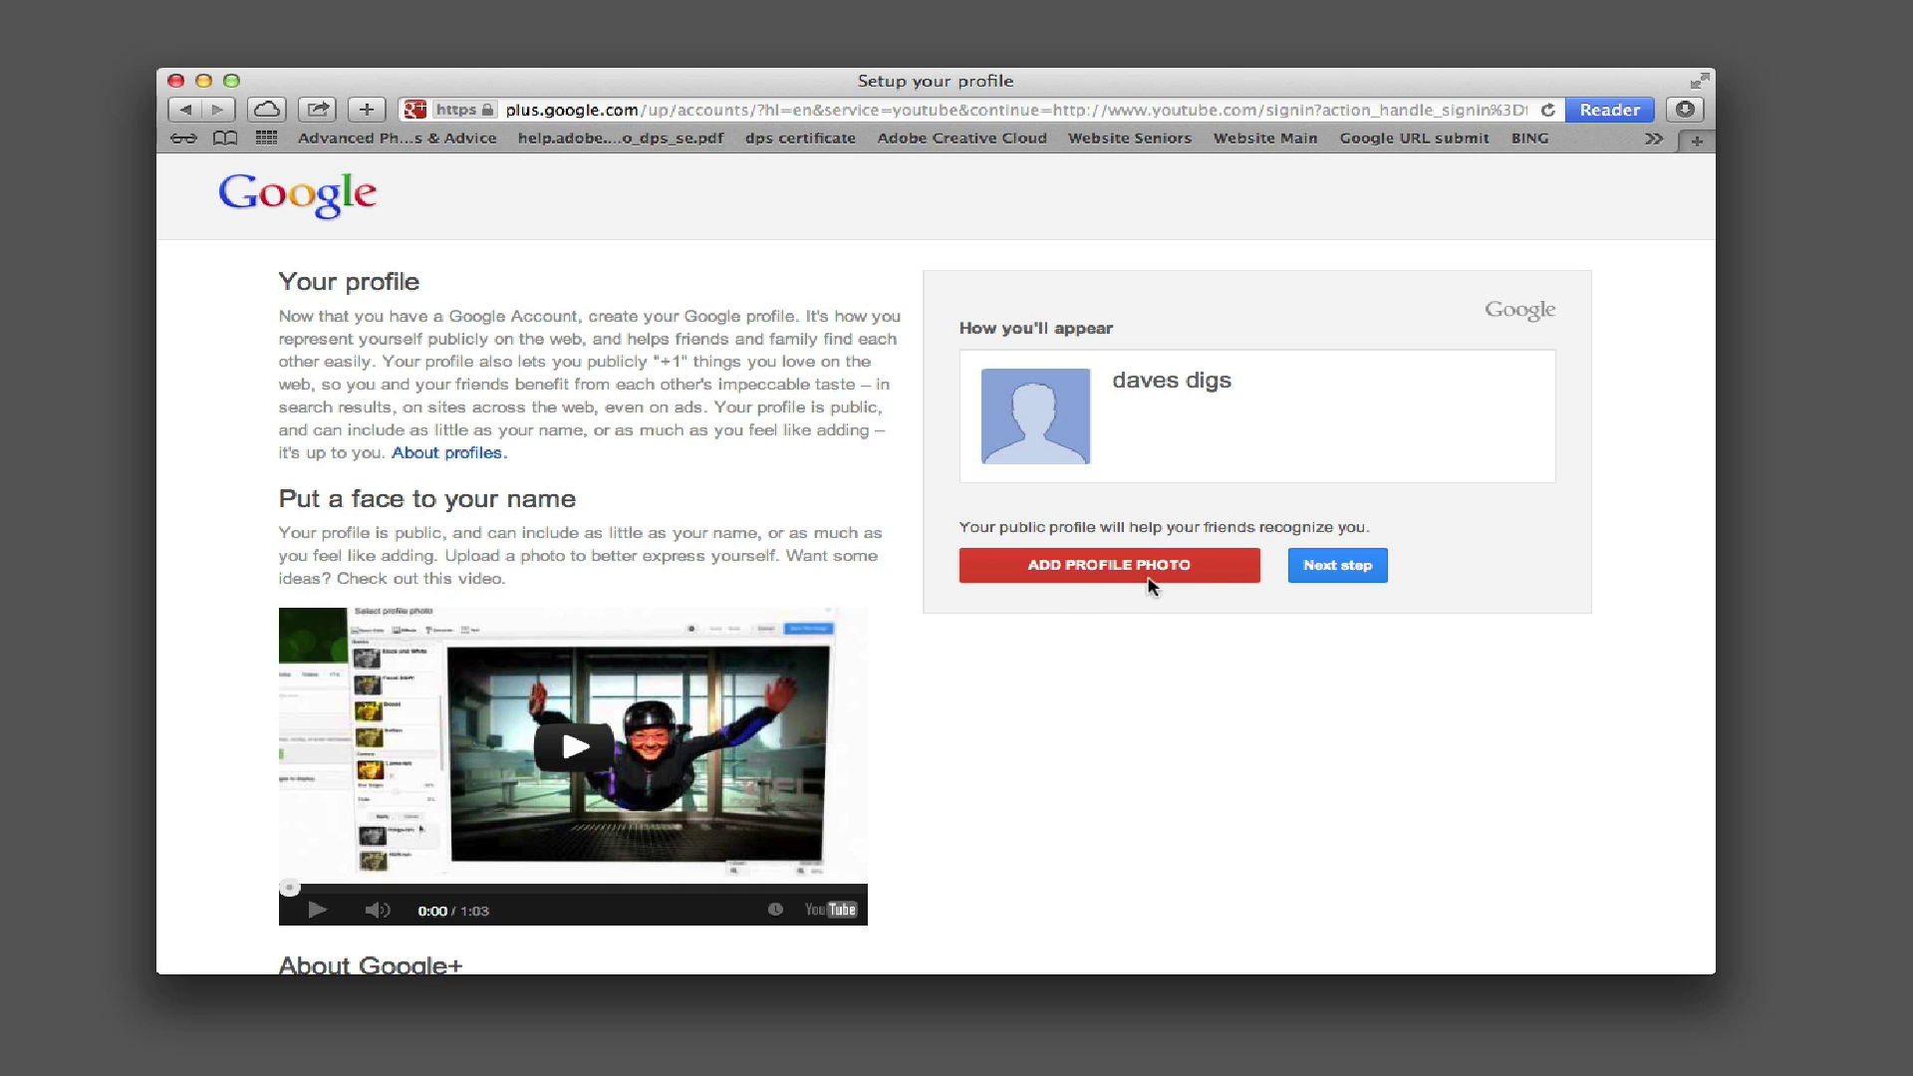
- Accept the daves digs profile and return to YouTube signed in
click(1342, 566)
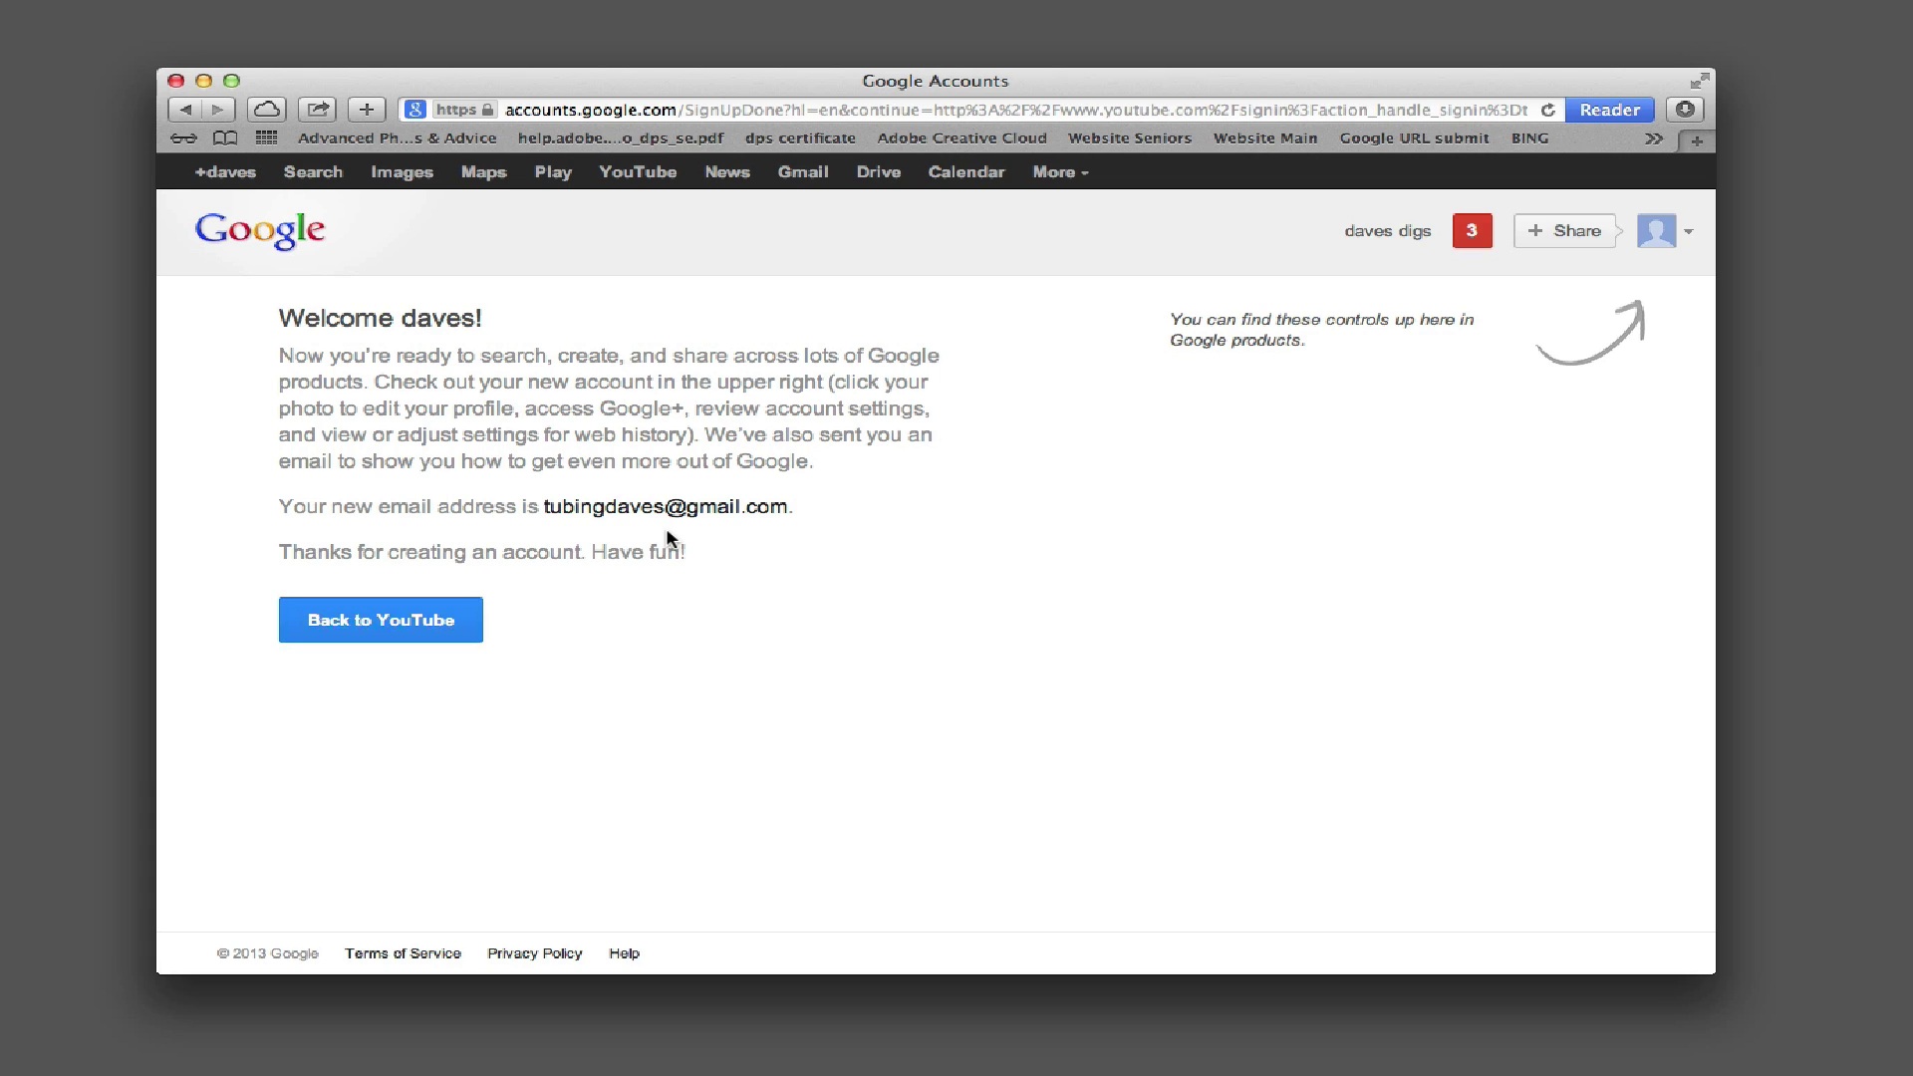
click(412, 625)
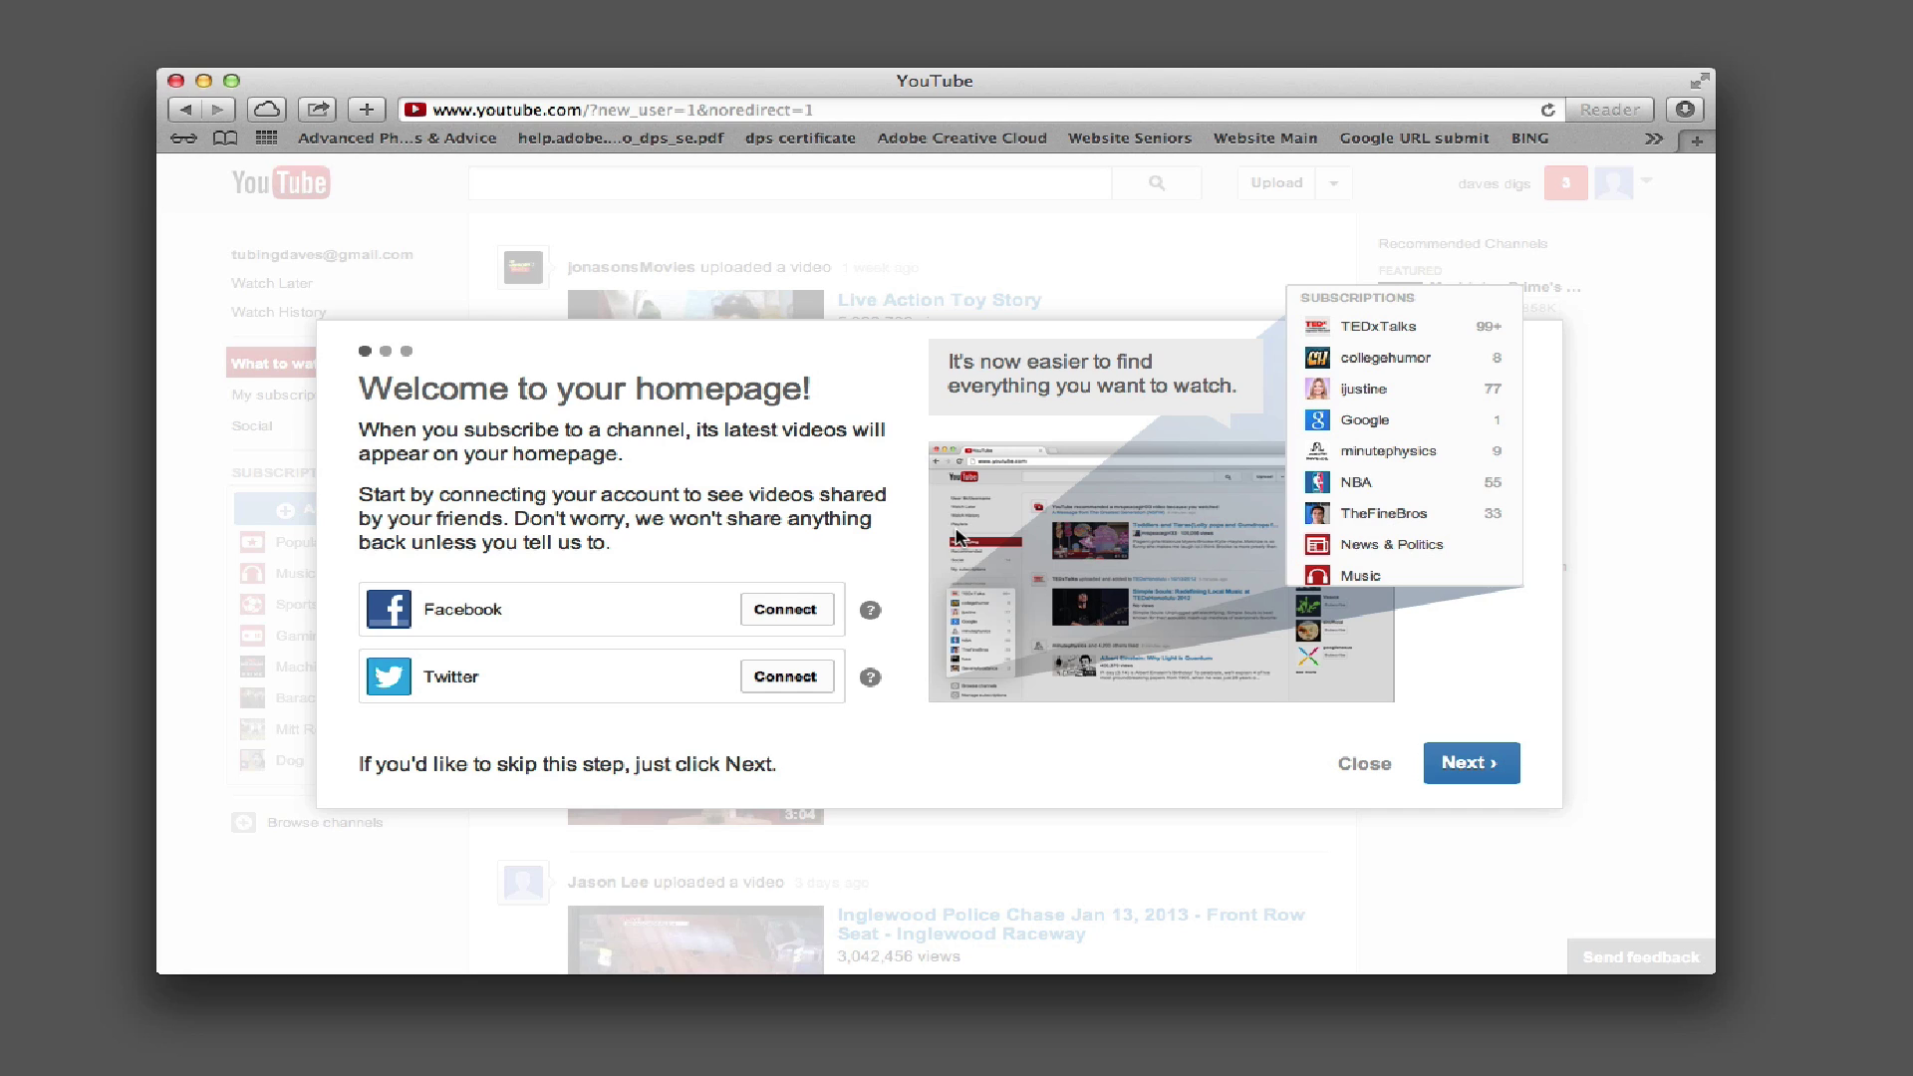
scroll(1531, 792, down, 1)
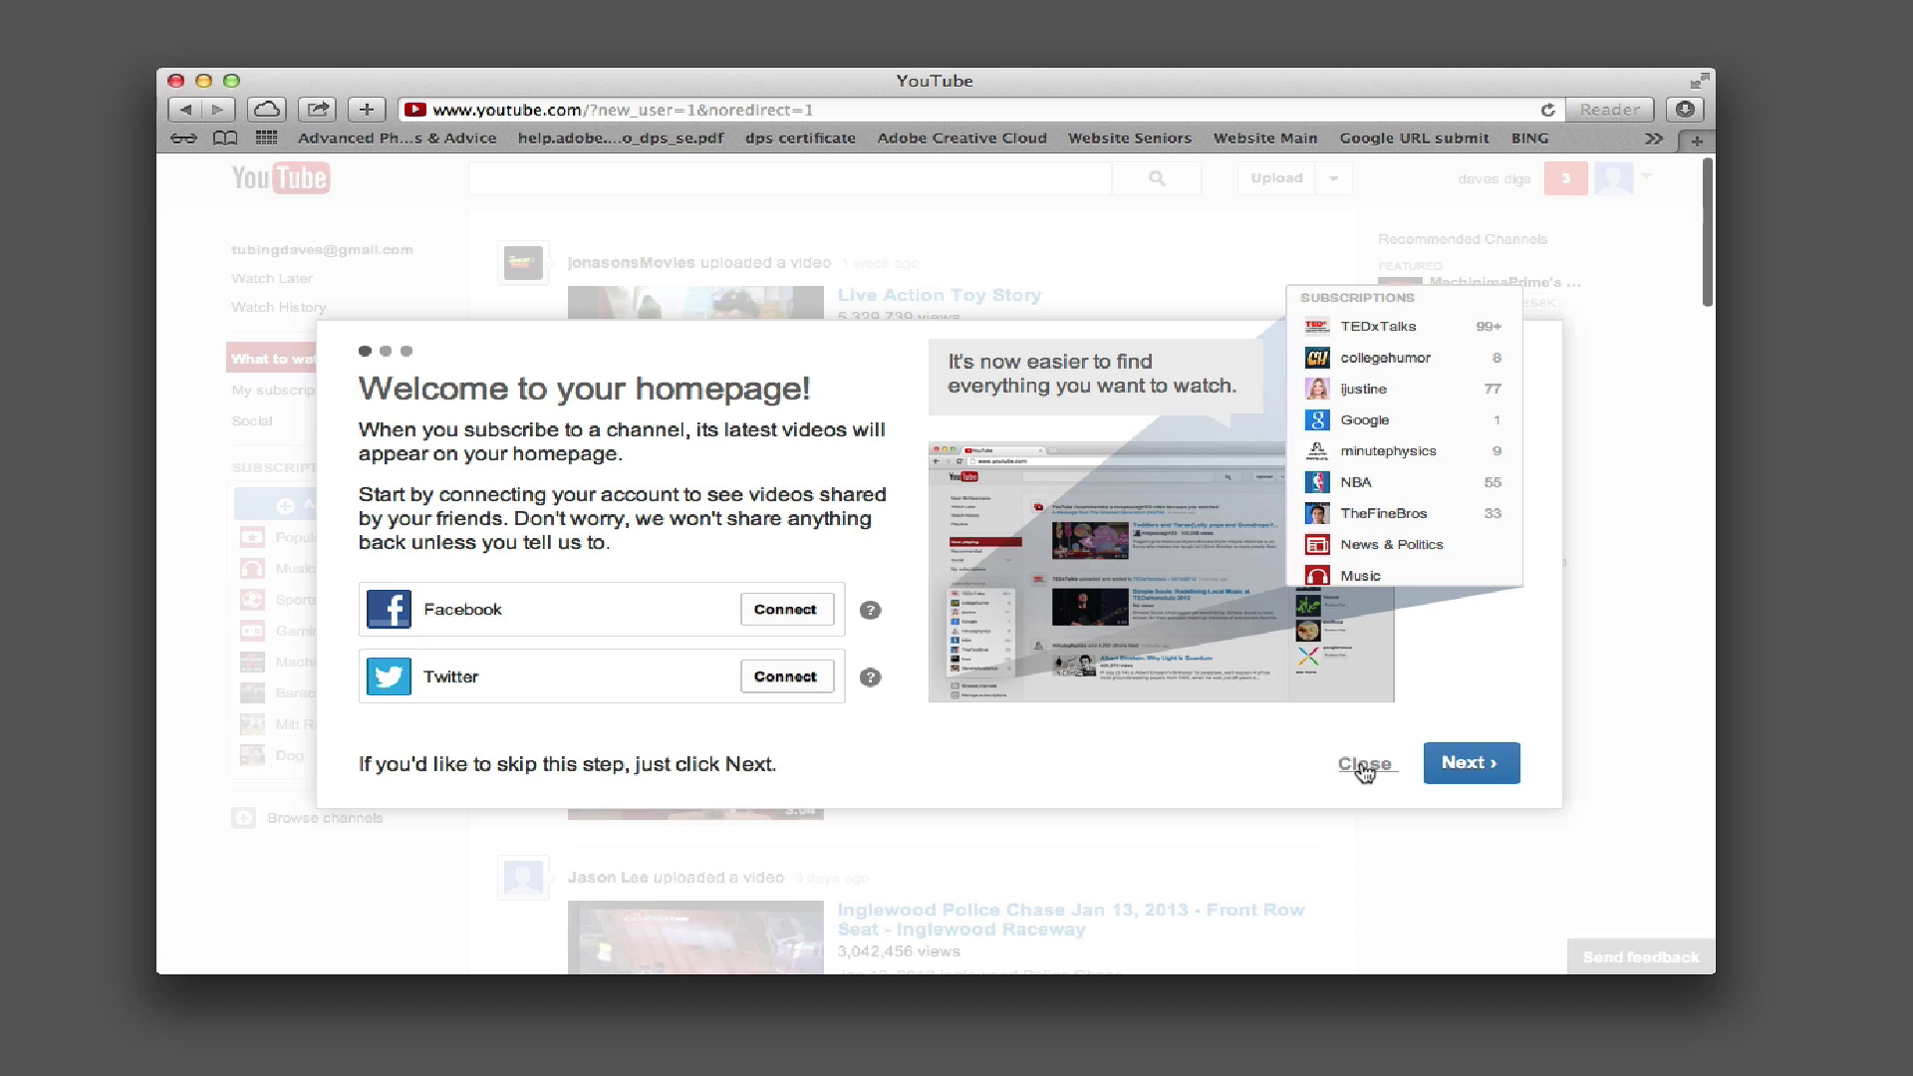
- Close the homepage welcome tour and show the daves digs account menu
click(1363, 765)
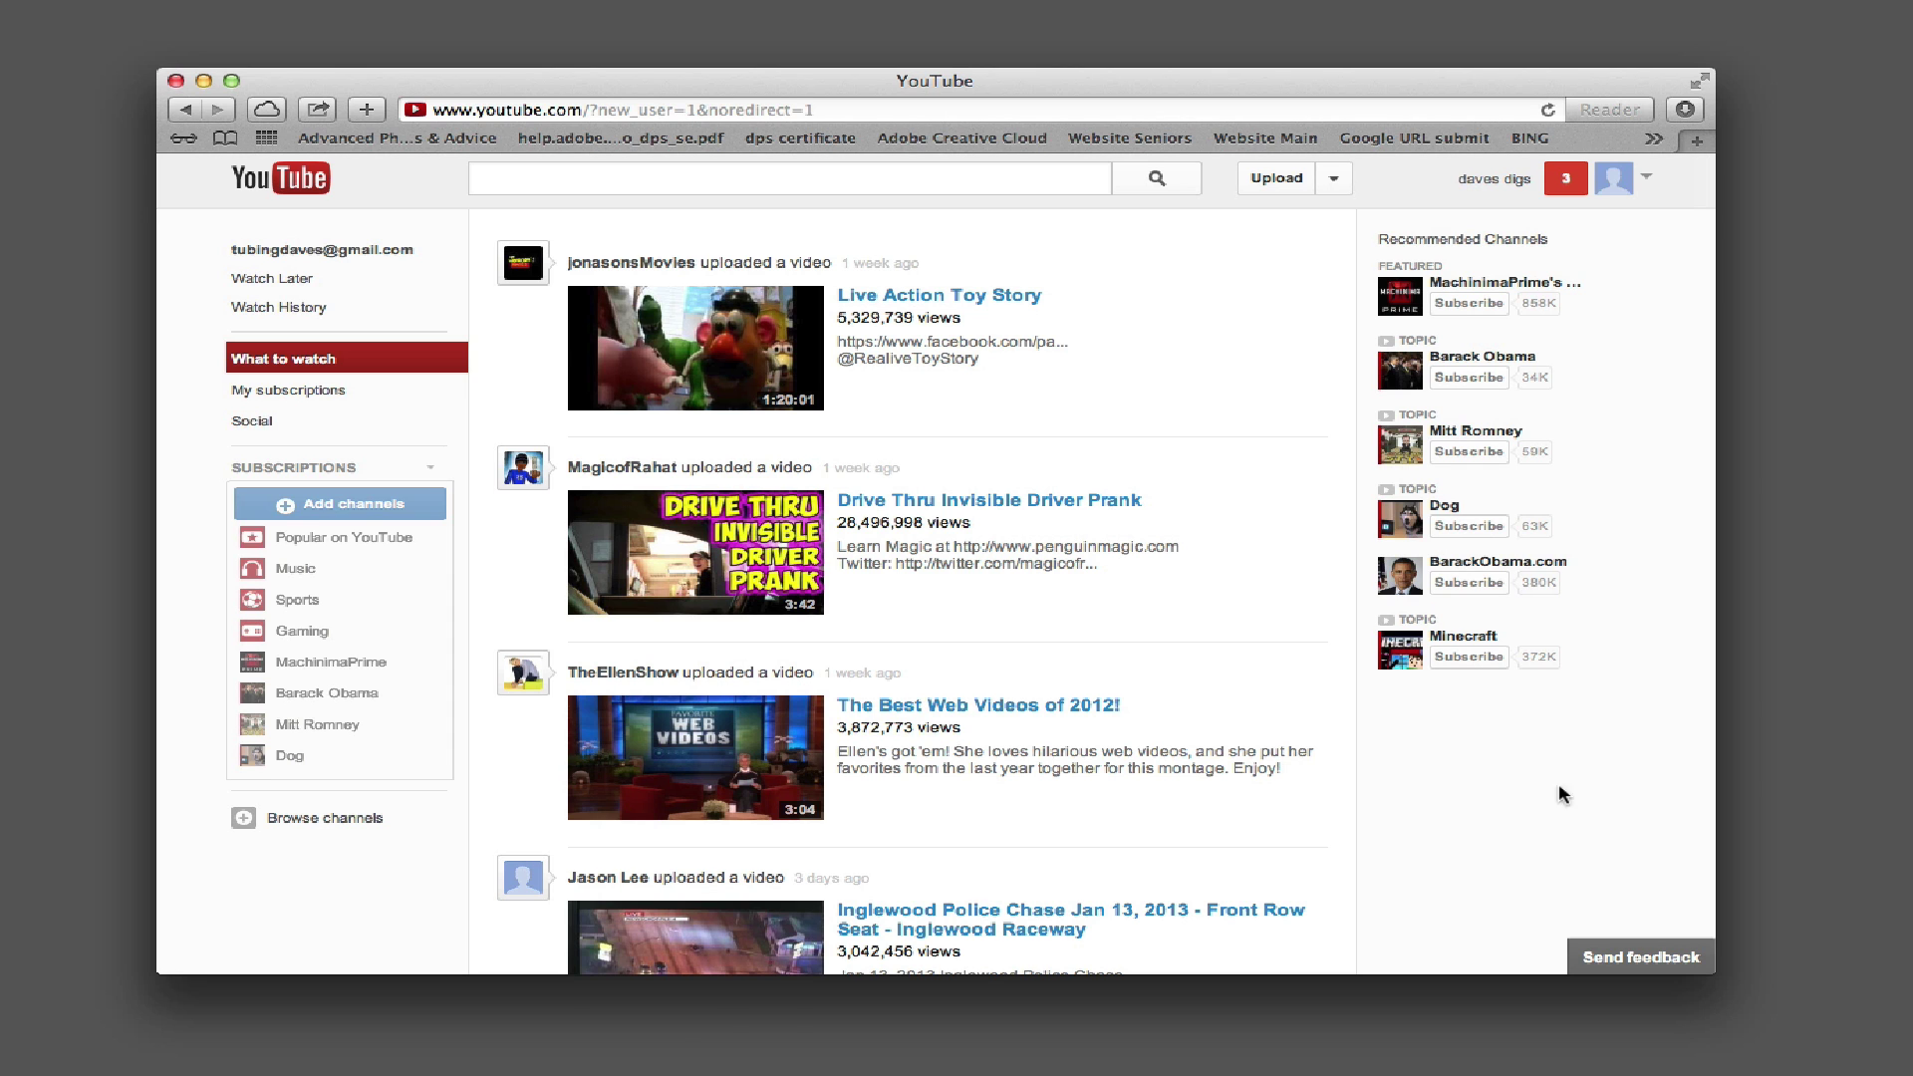
click(1512, 178)
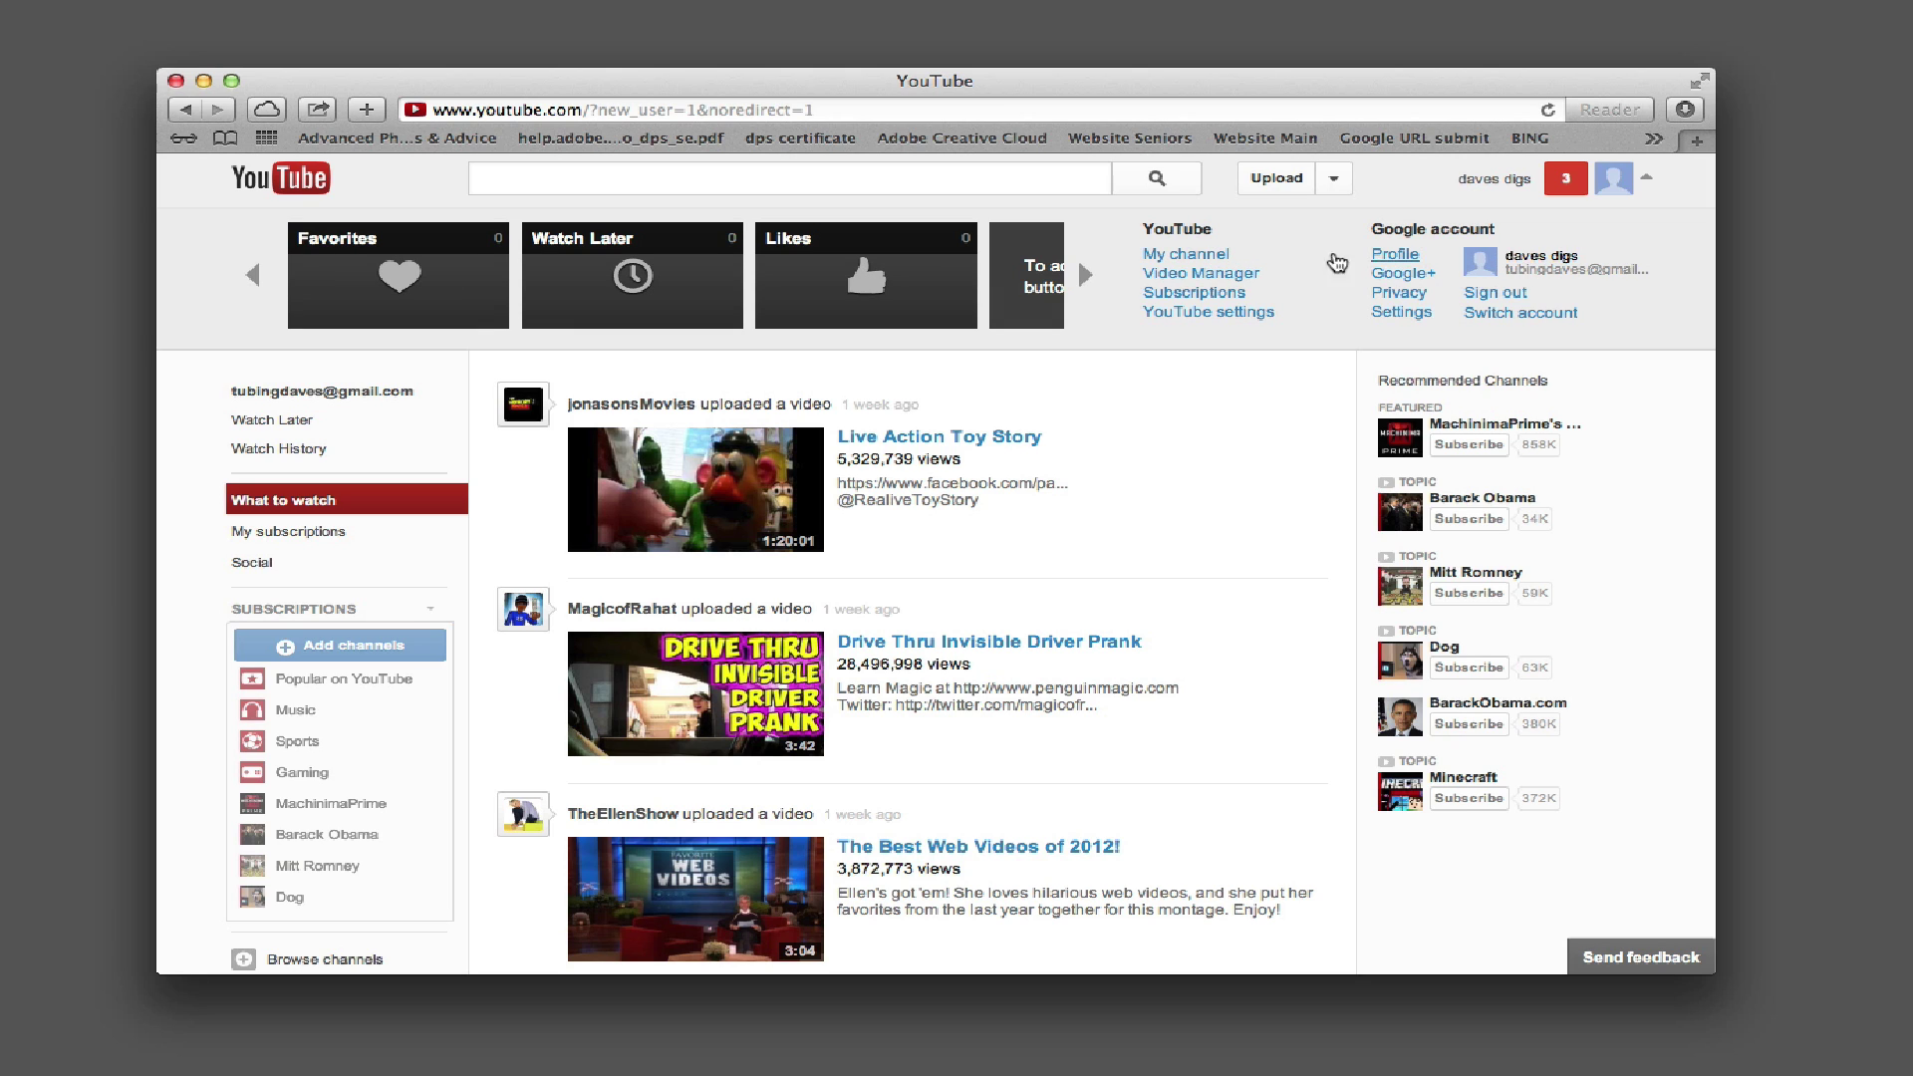
- Go to My channel and confirm creating the channel as daves digs
click(1221, 258)
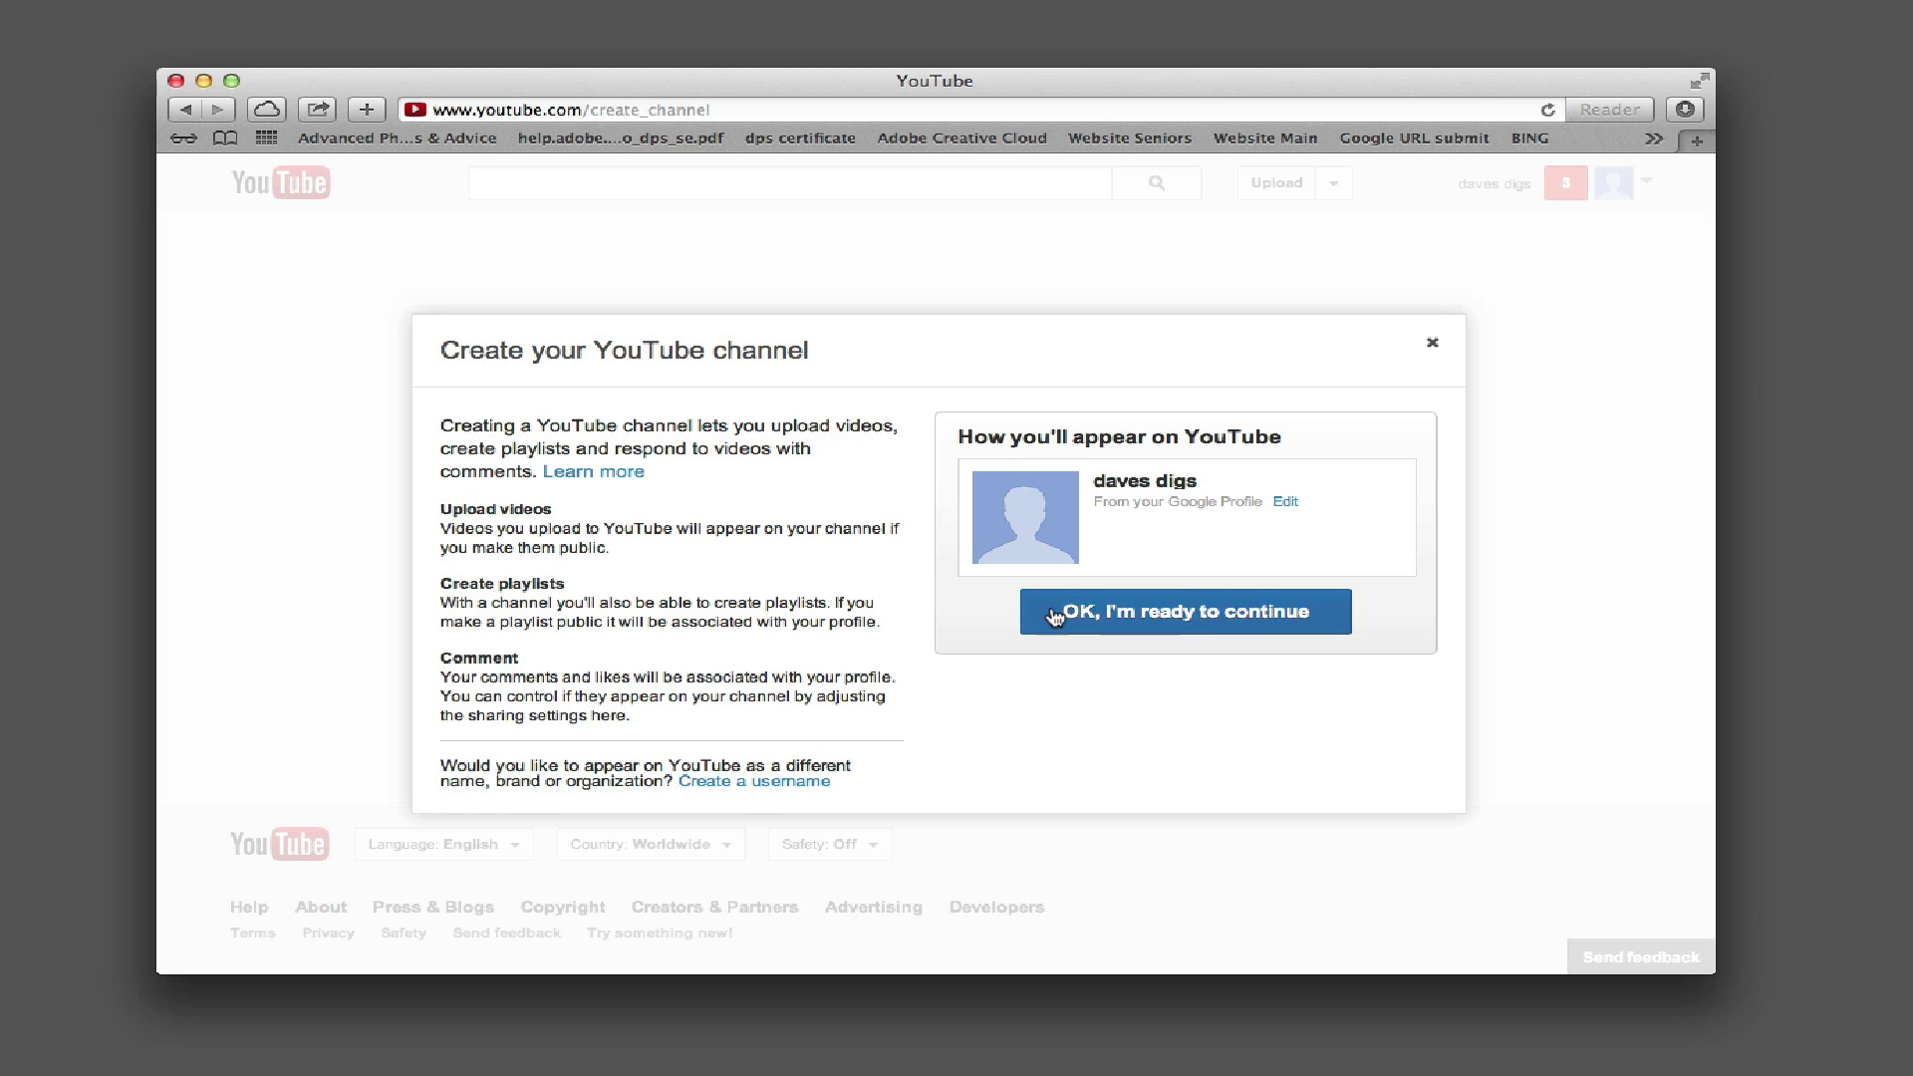
click(1194, 612)
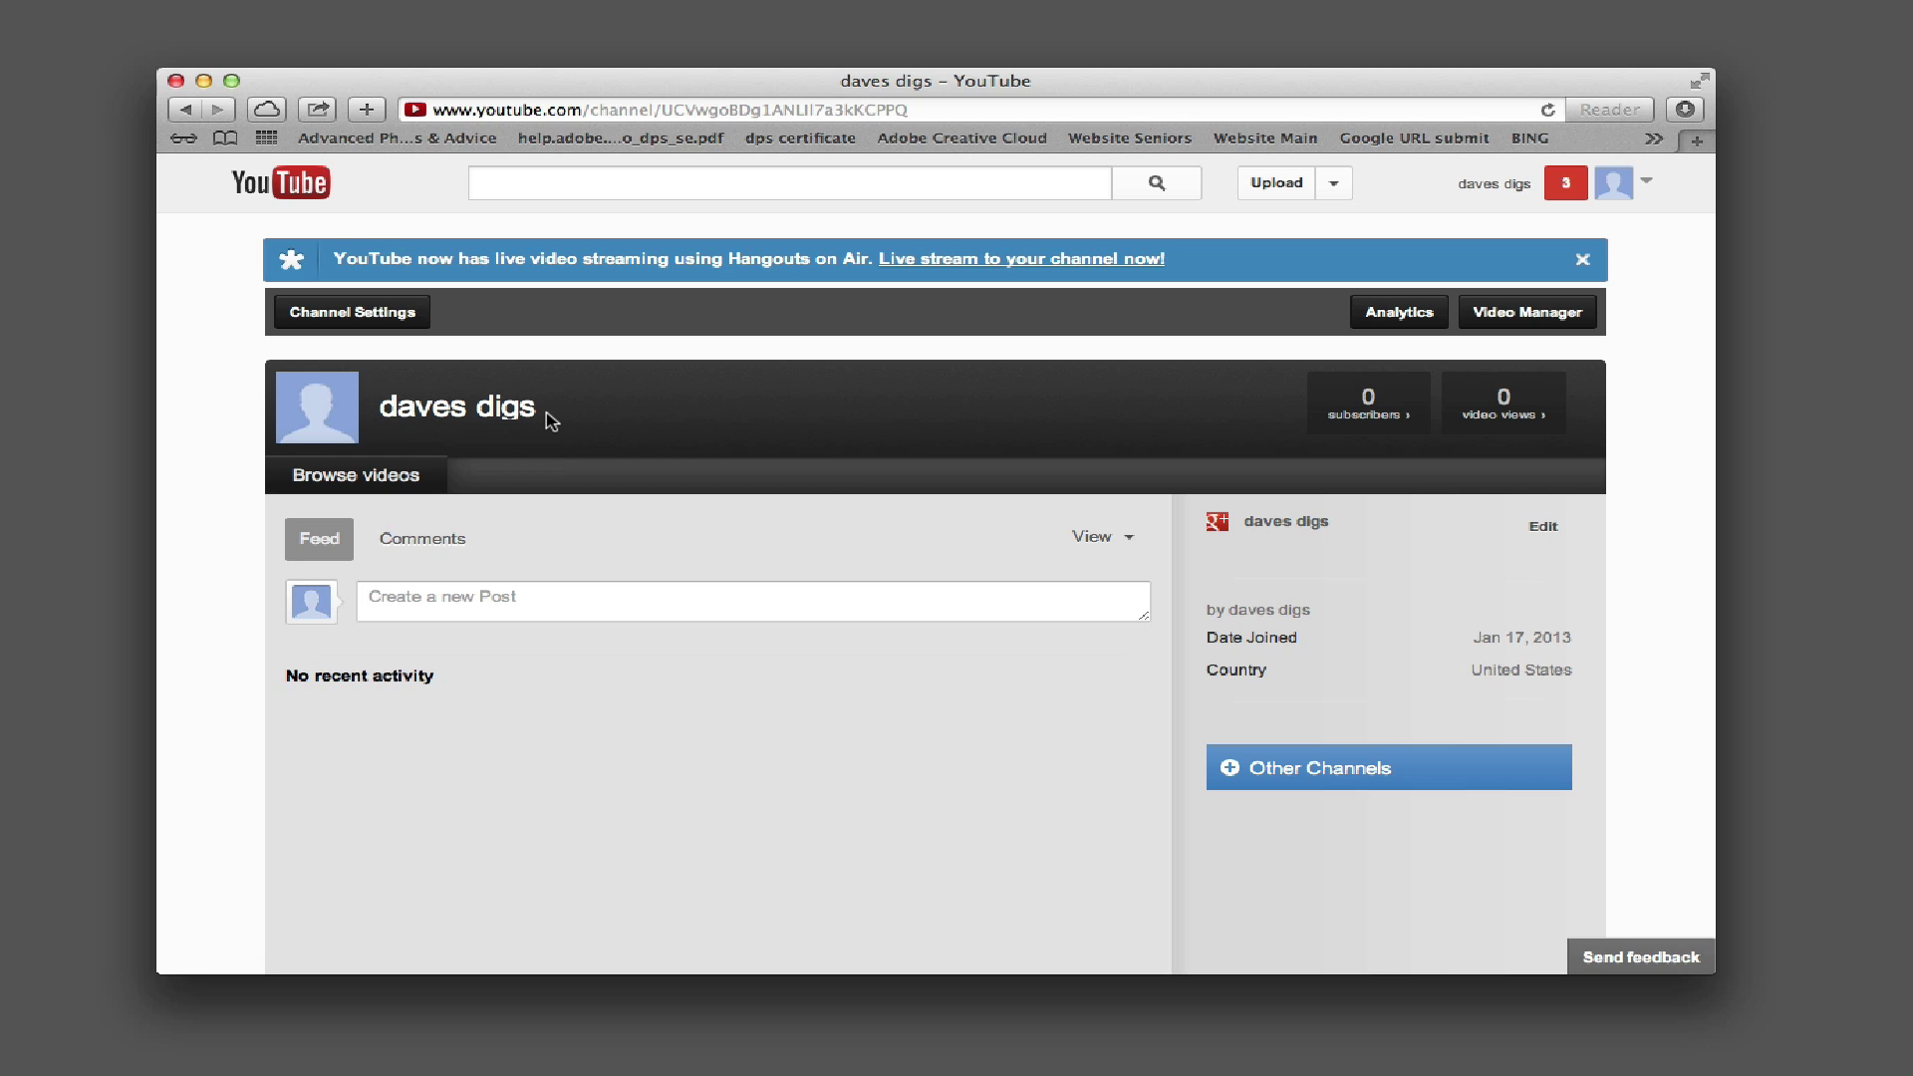
- Open Channel Settings and view its Info and Settings section
click(363, 316)
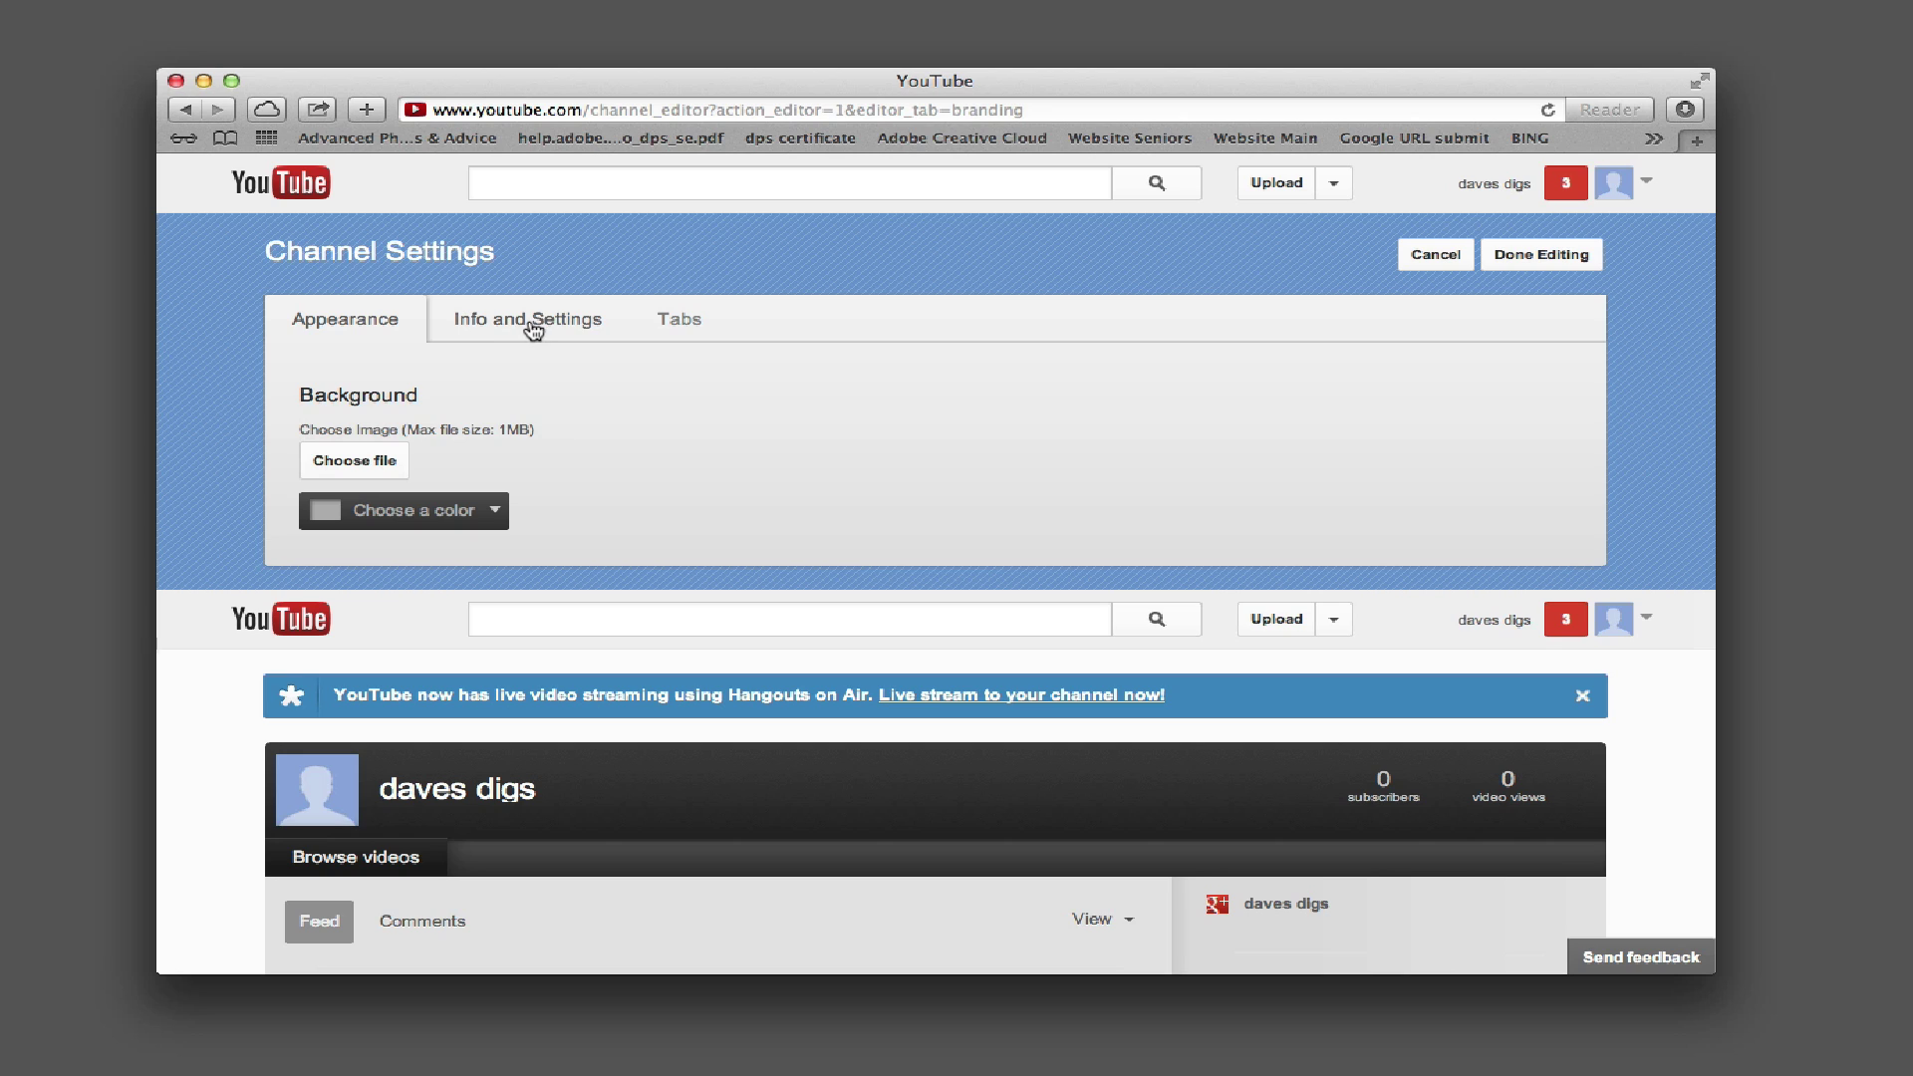
click(570, 331)
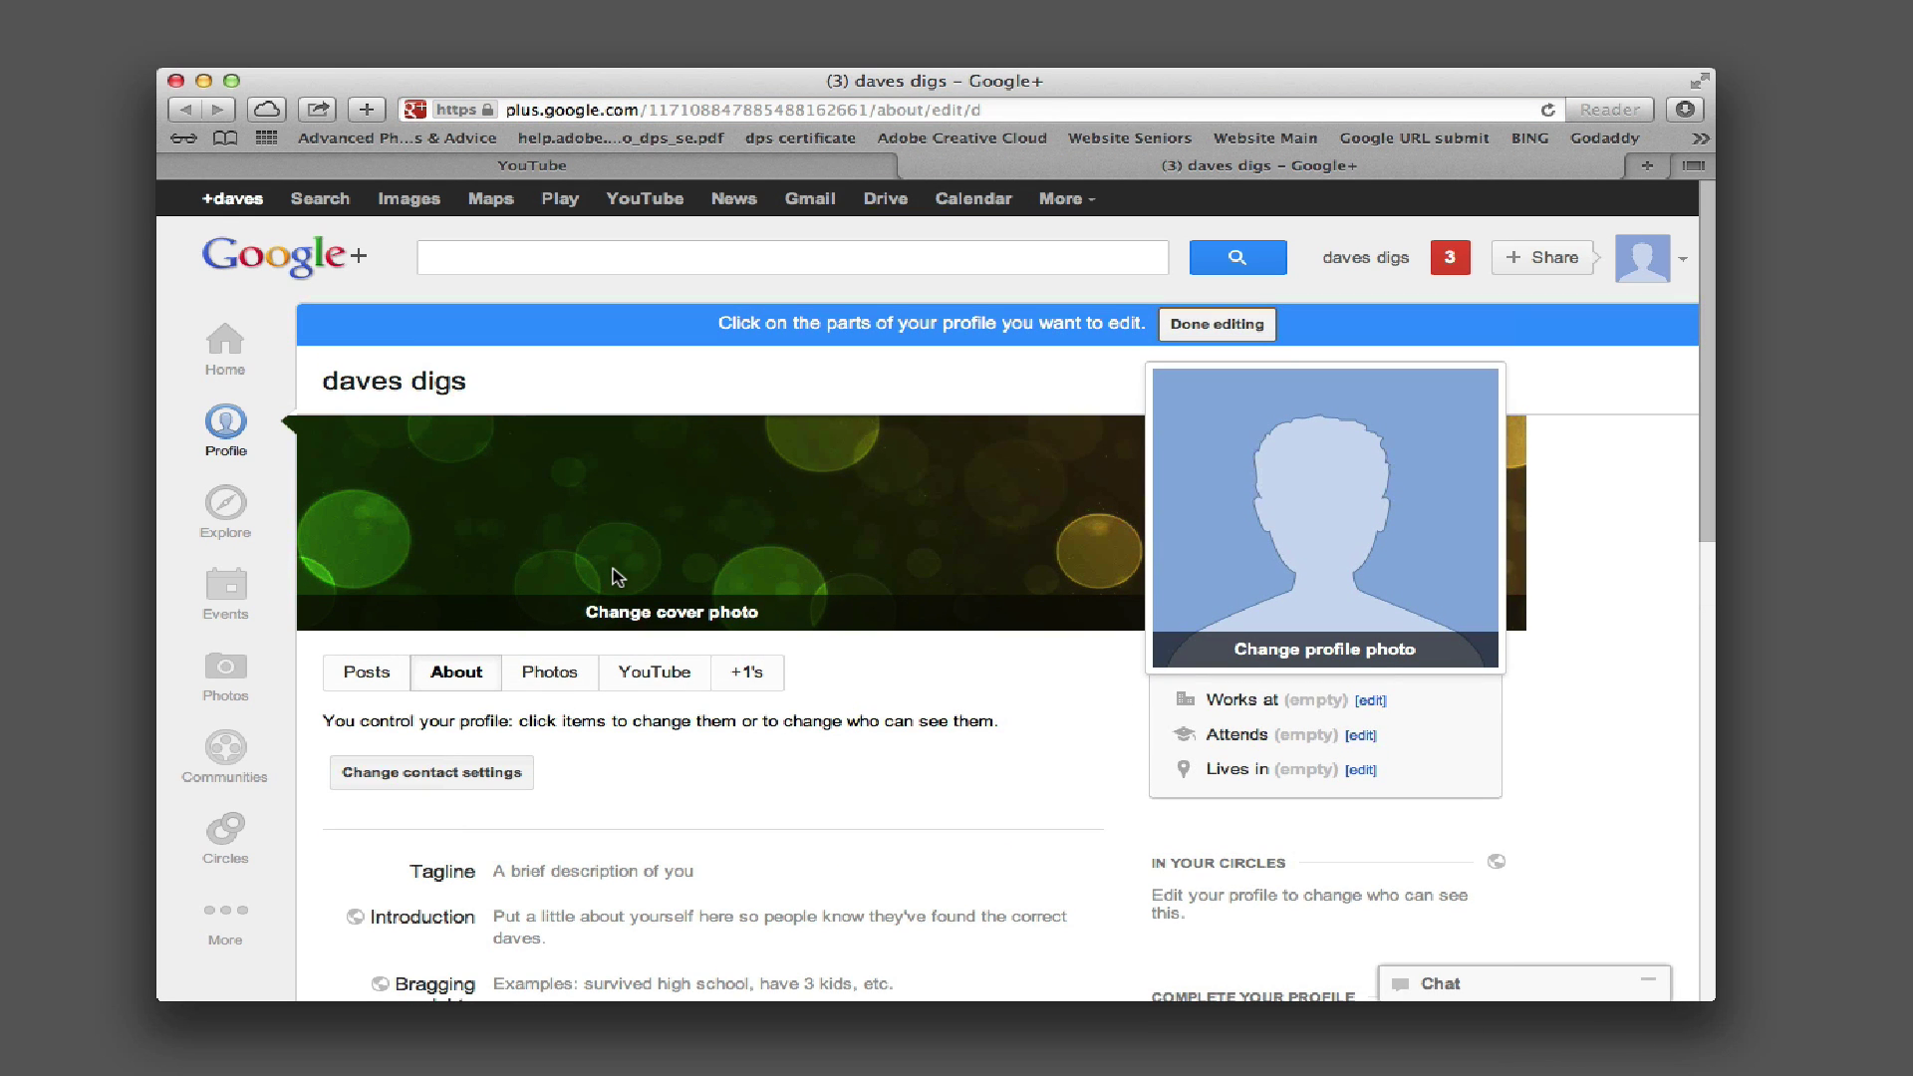
- Change the name to first name Tubing, last name Daves, and save it
click(468, 388)
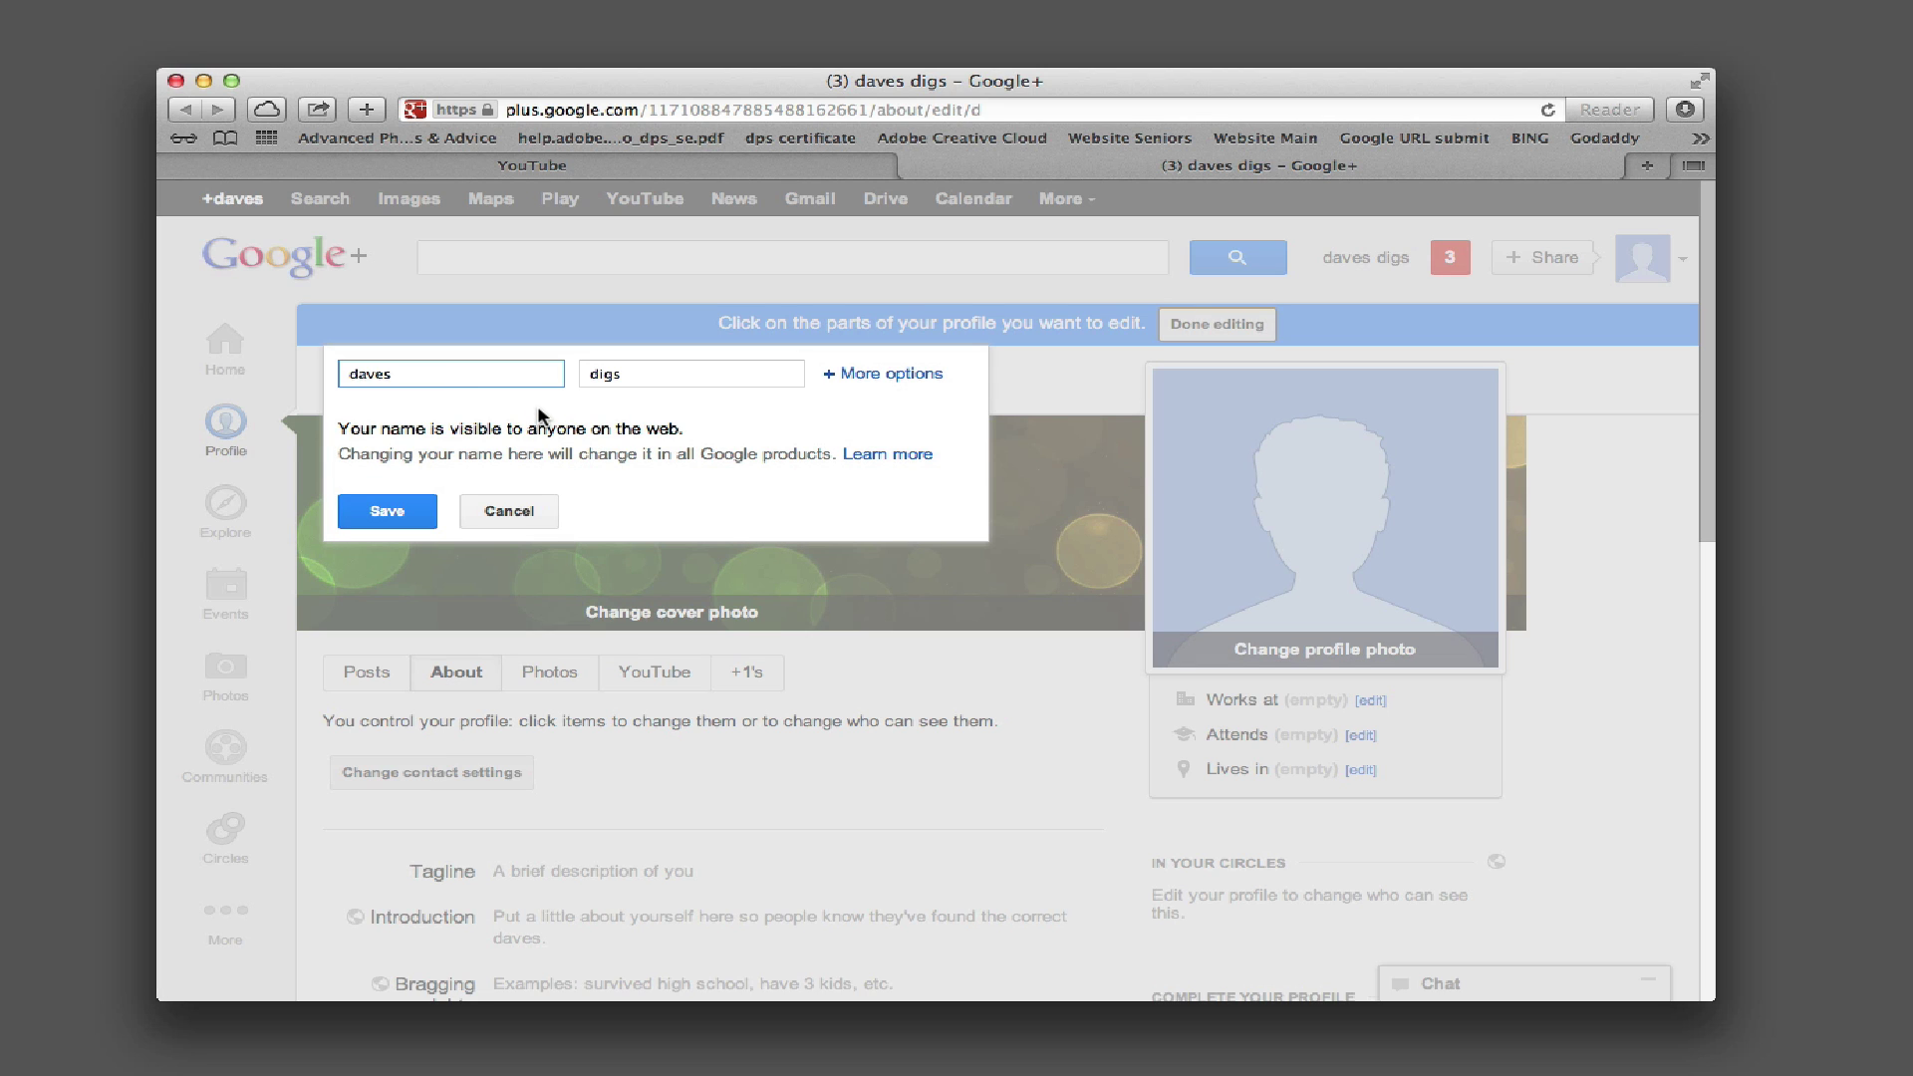
text(T)
key(BackSpace)
key(BackSpace)
key(BackSpace)
key(BackSpace)
key(BackSpace)
key(BackSpace)
key(Tab)
text(D)
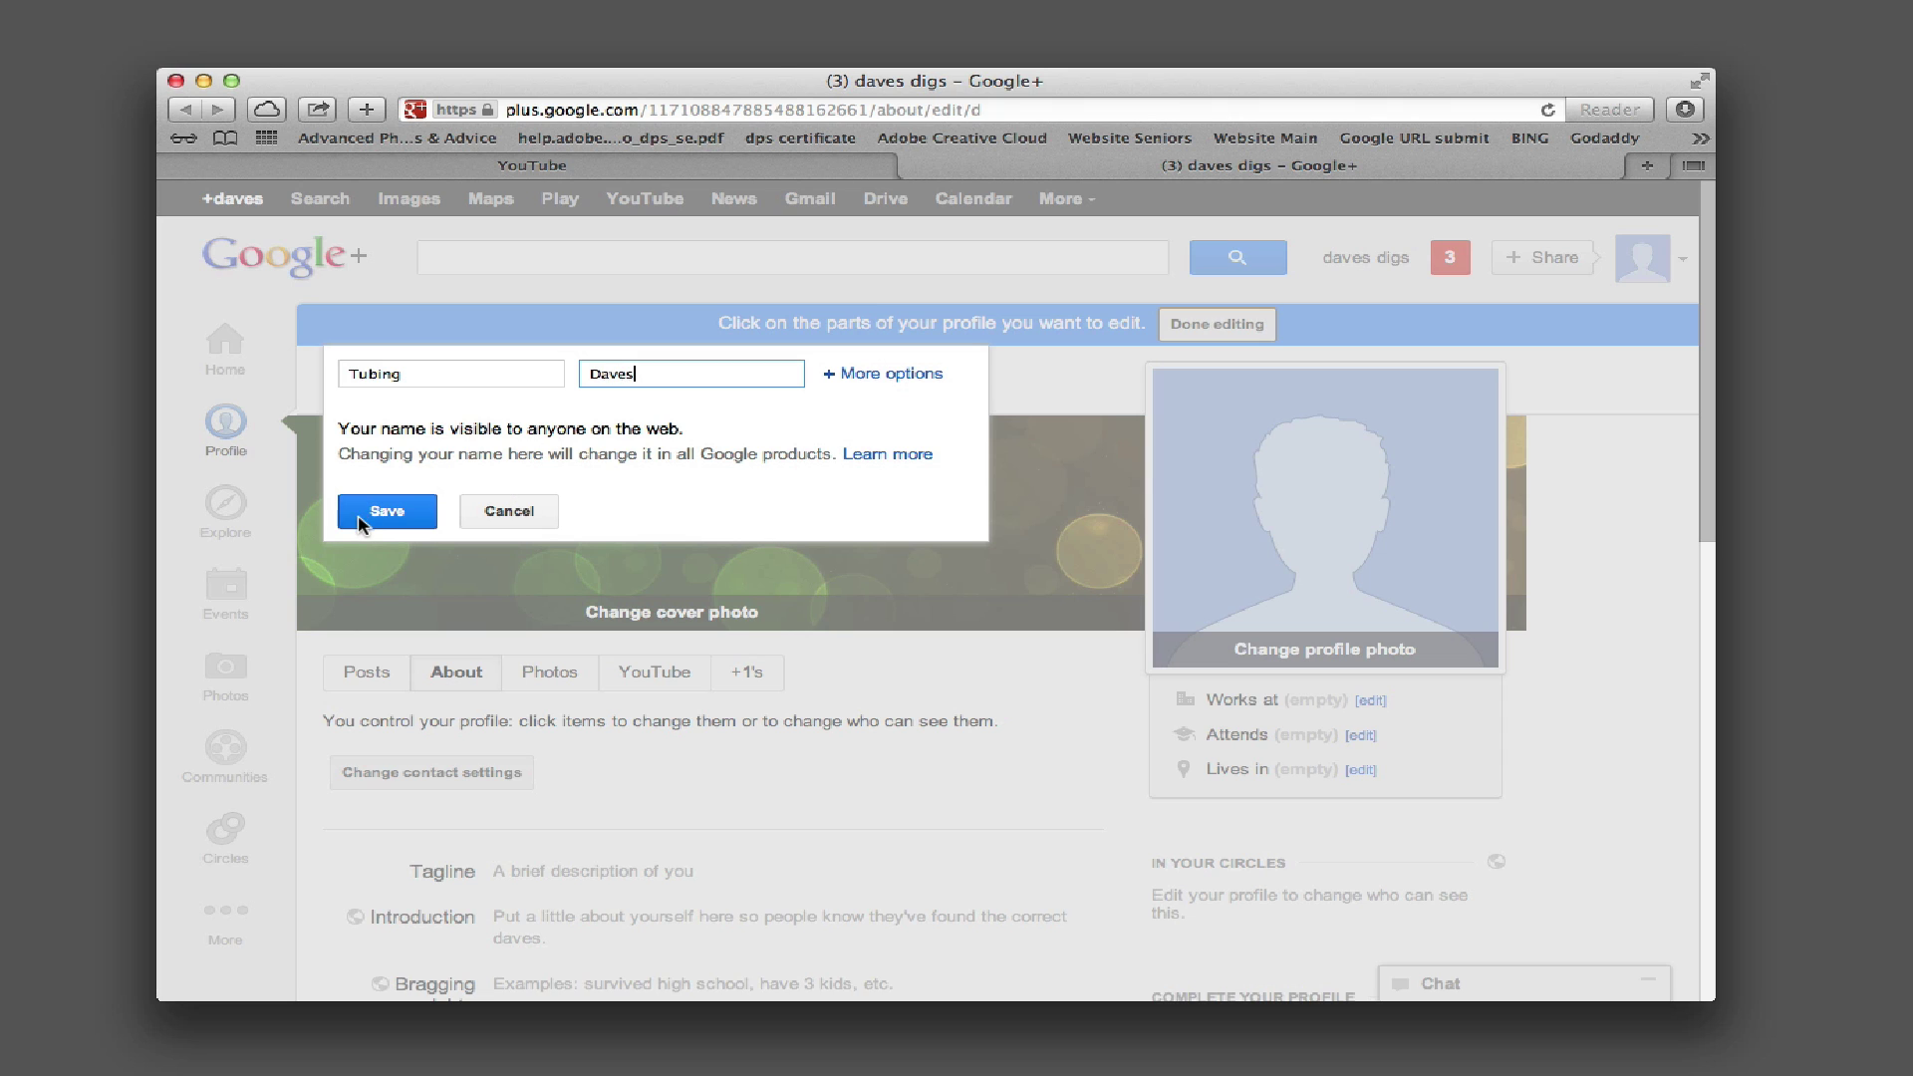
click(393, 517)
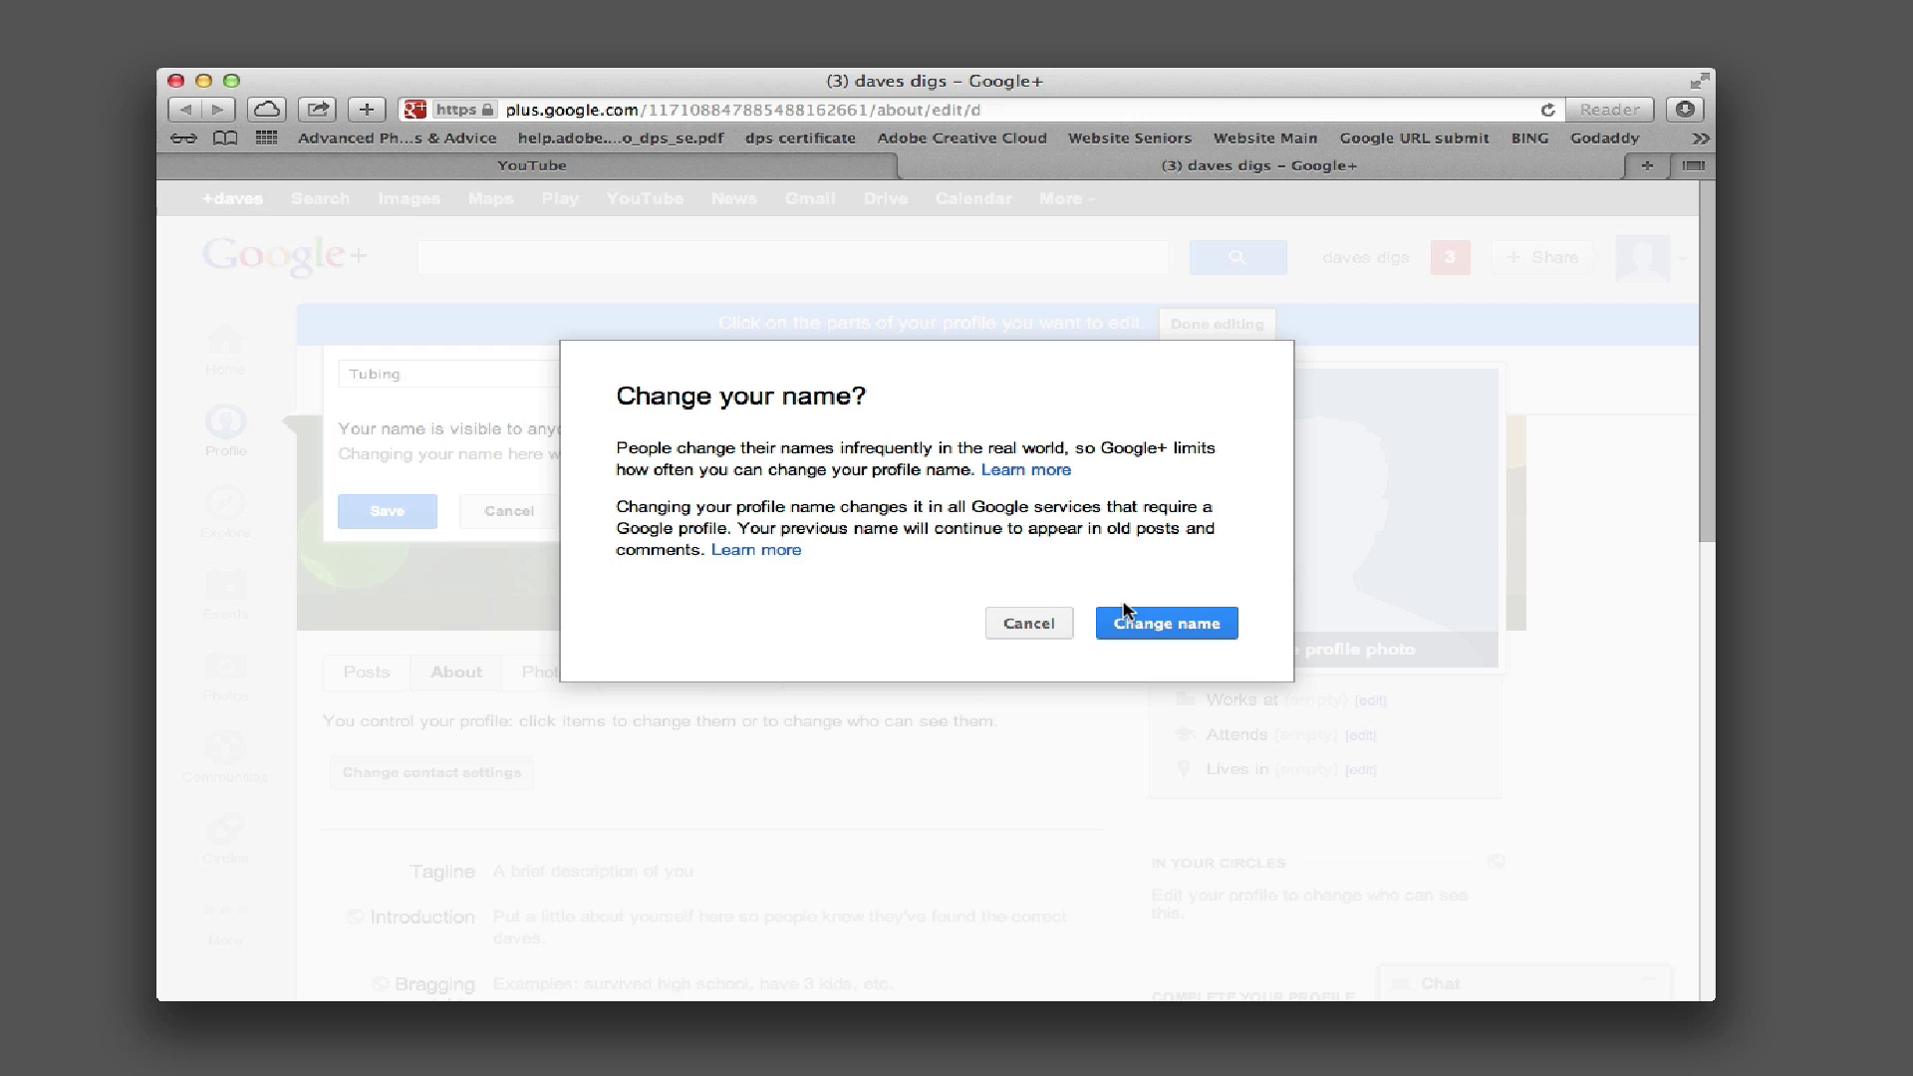
click(1190, 627)
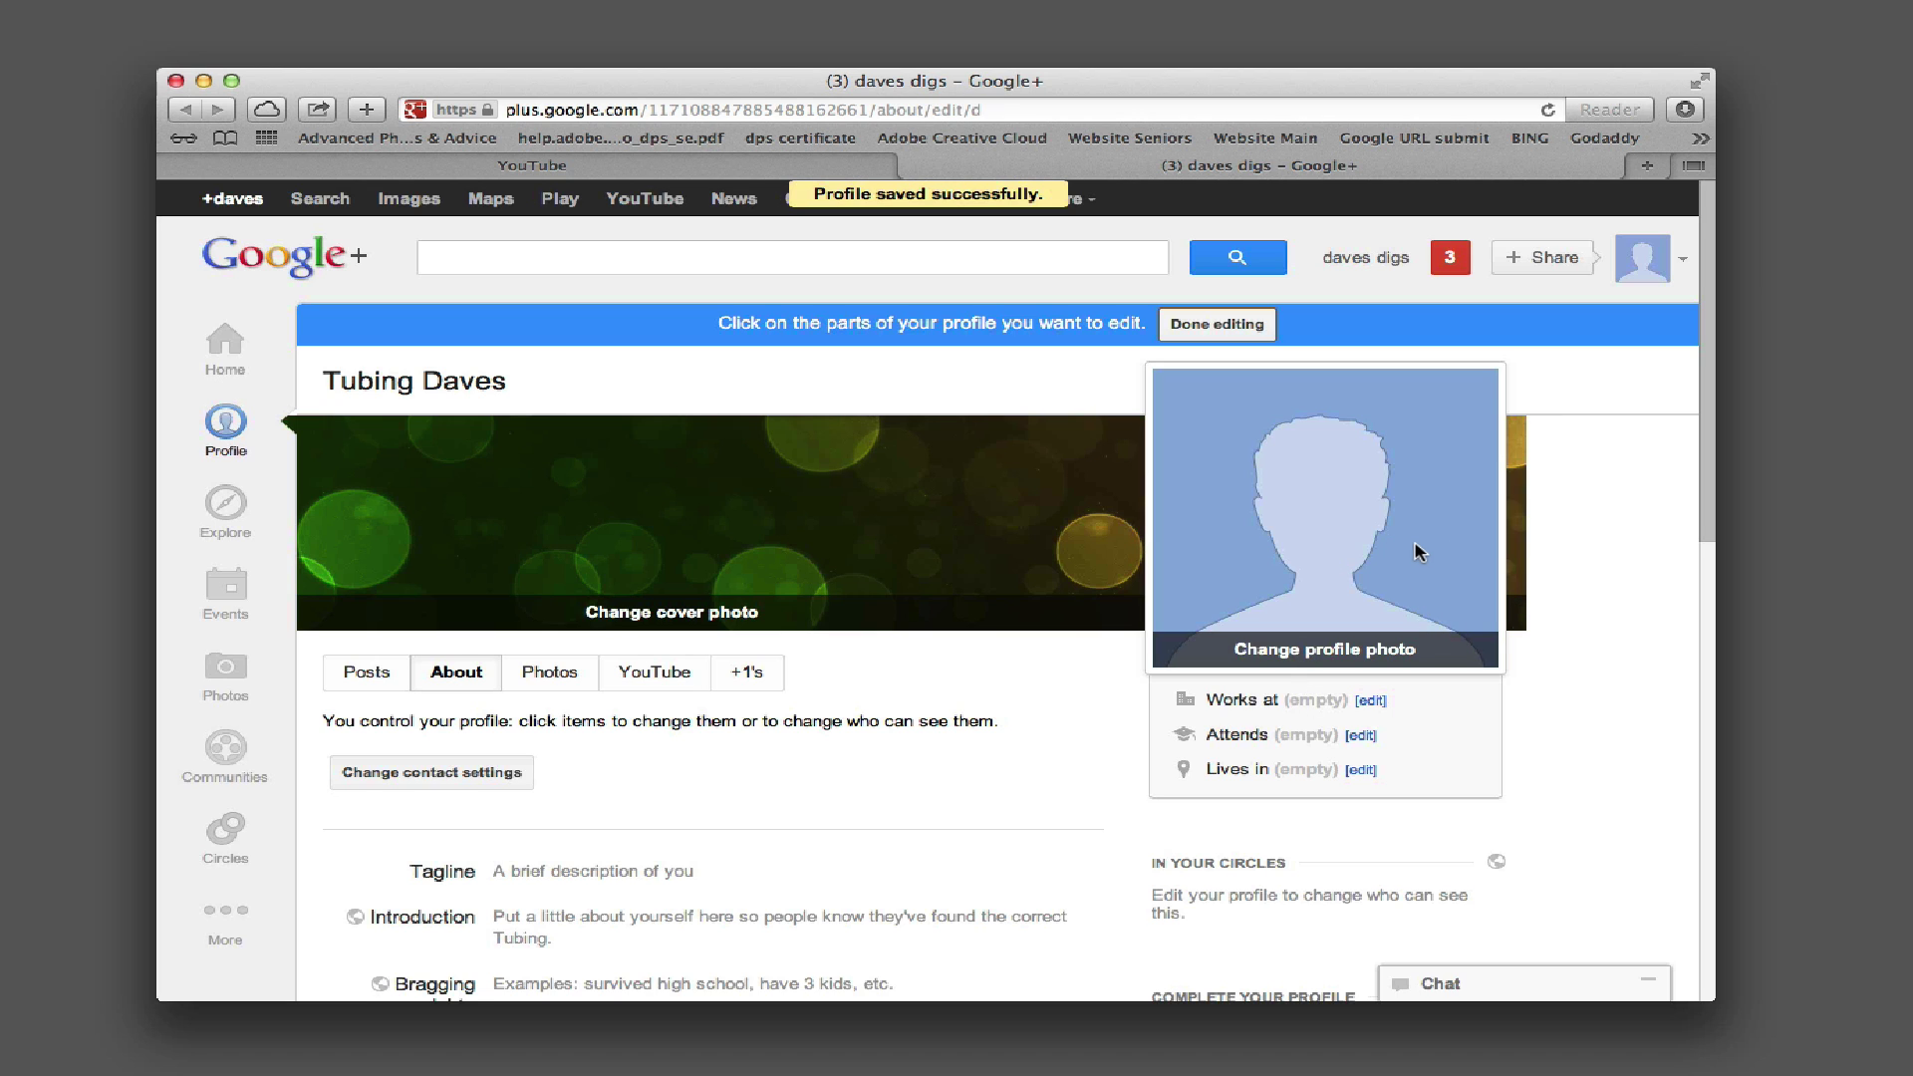
scroll(918, 640, down, 2)
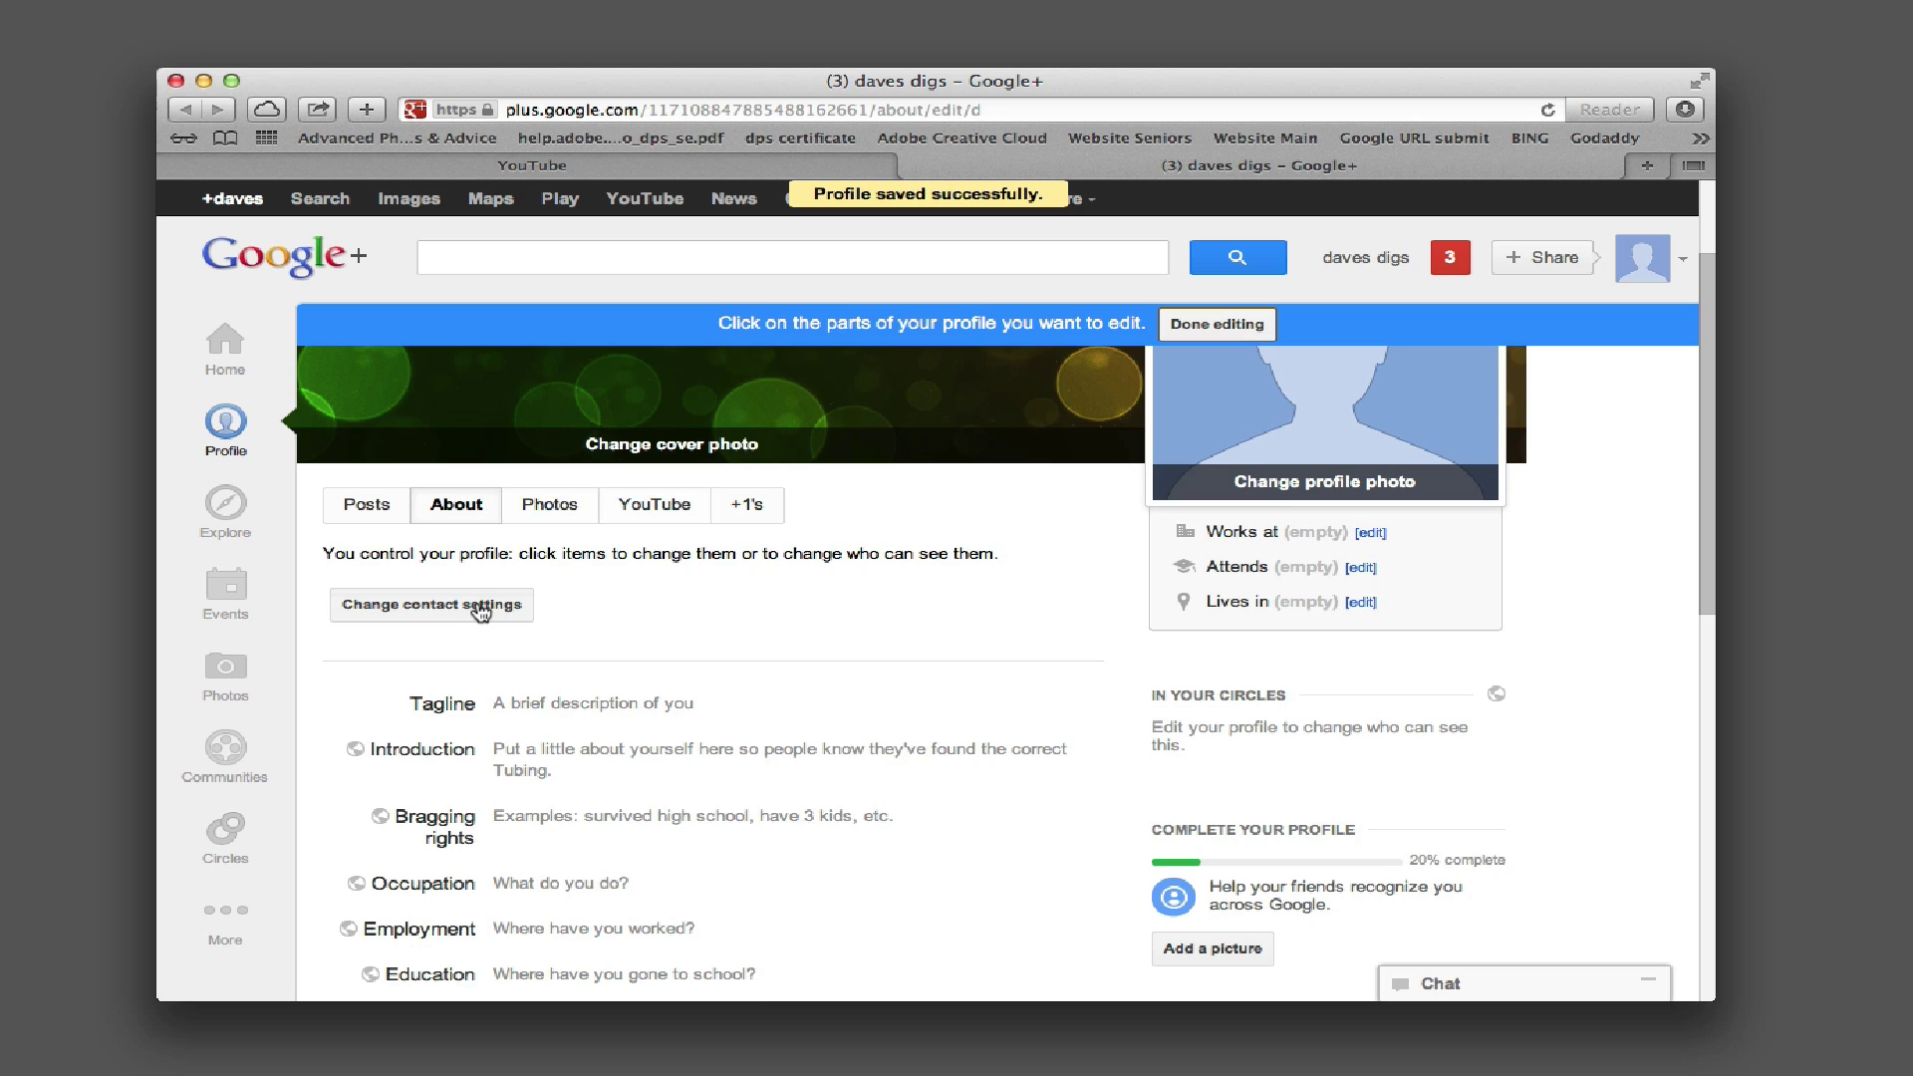
scroll(642, 508, down, 2)
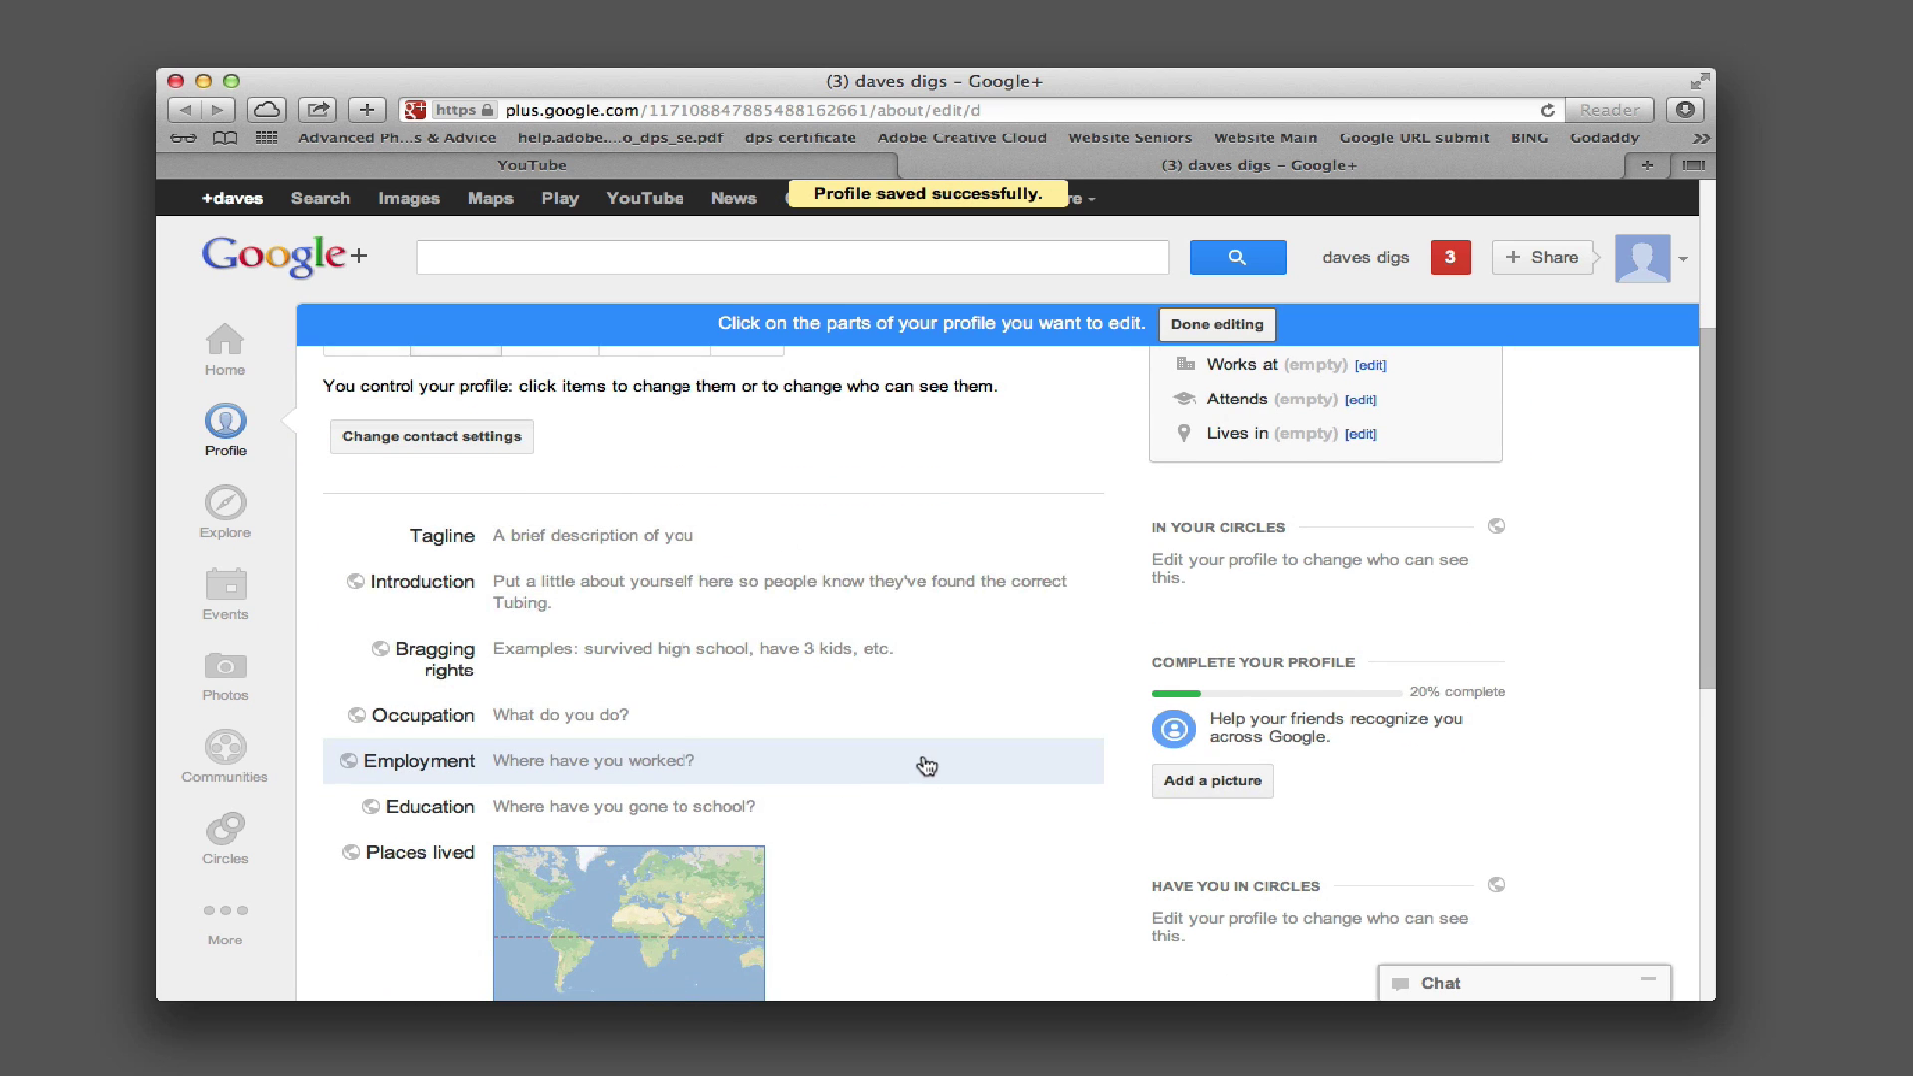
scroll(916, 769, down, 2)
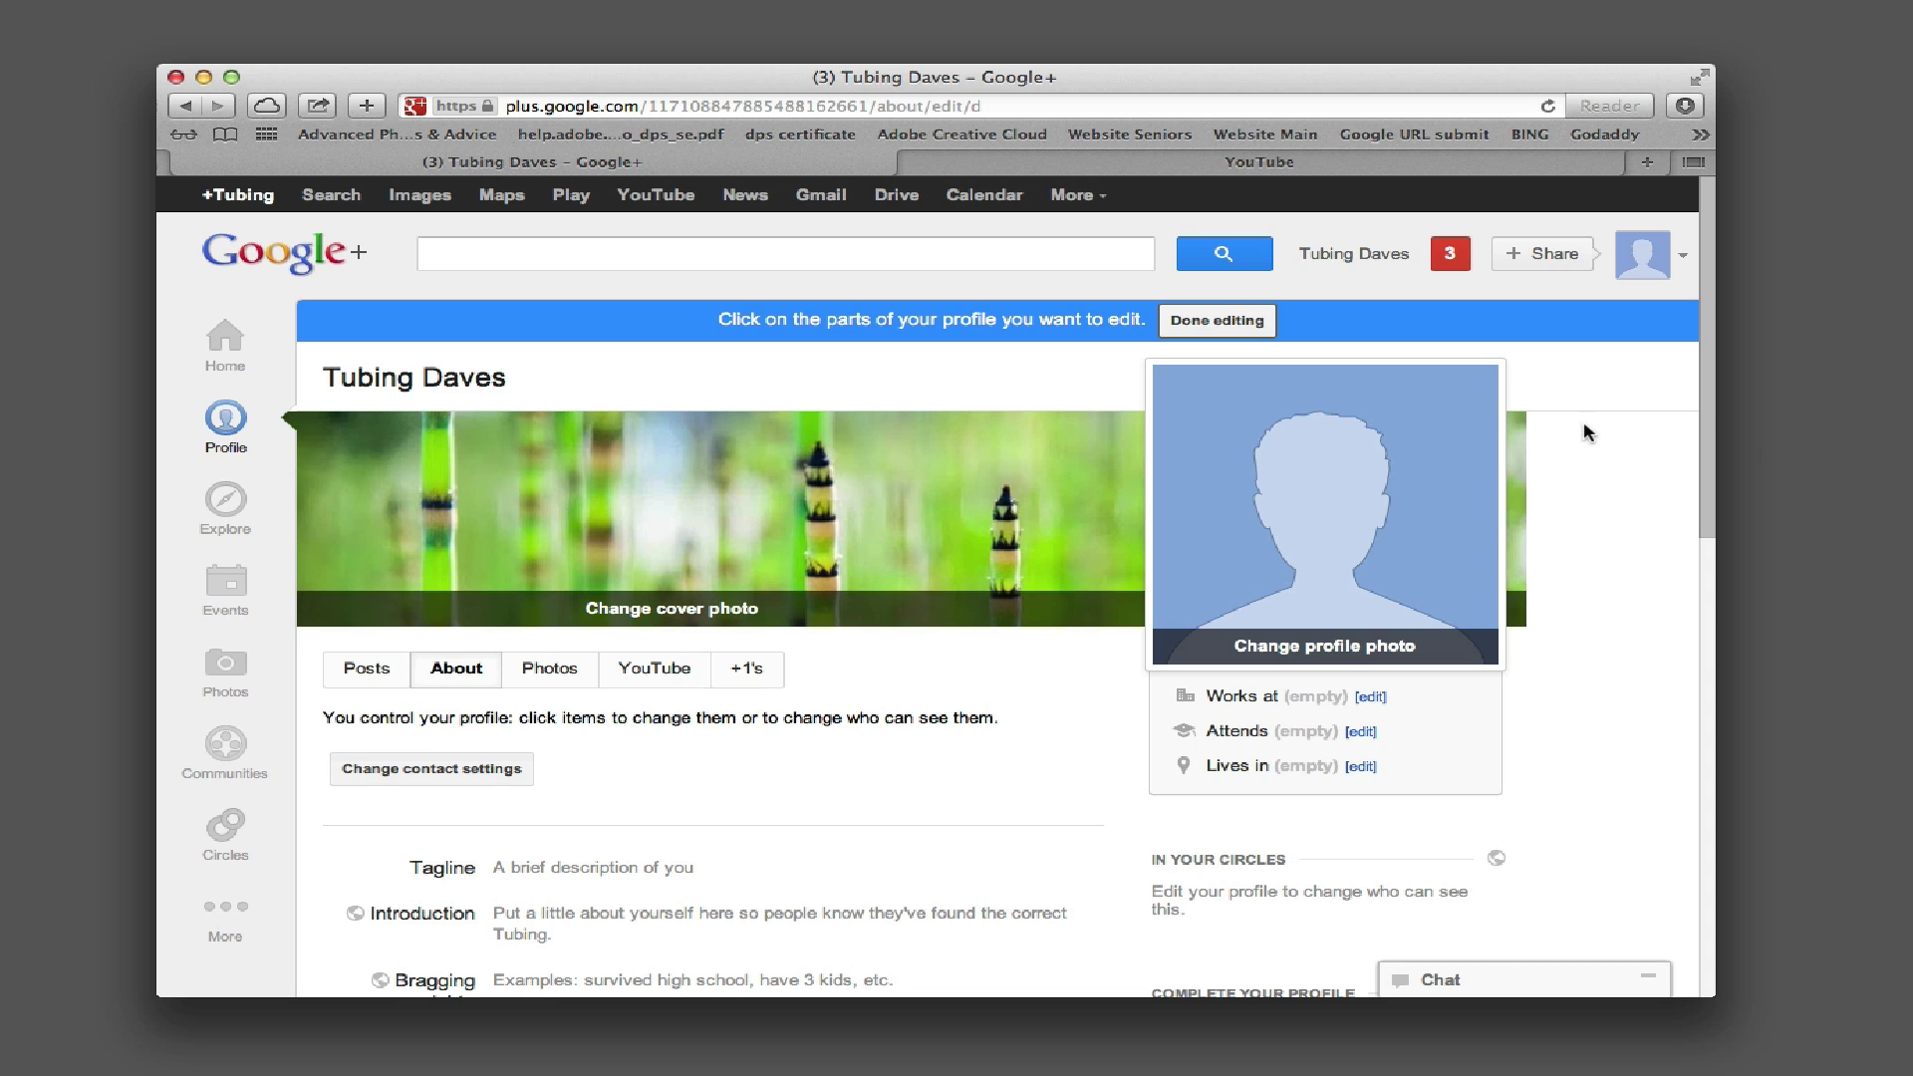
- Go to youtube.com from the browser address bar
click(1405, 107)
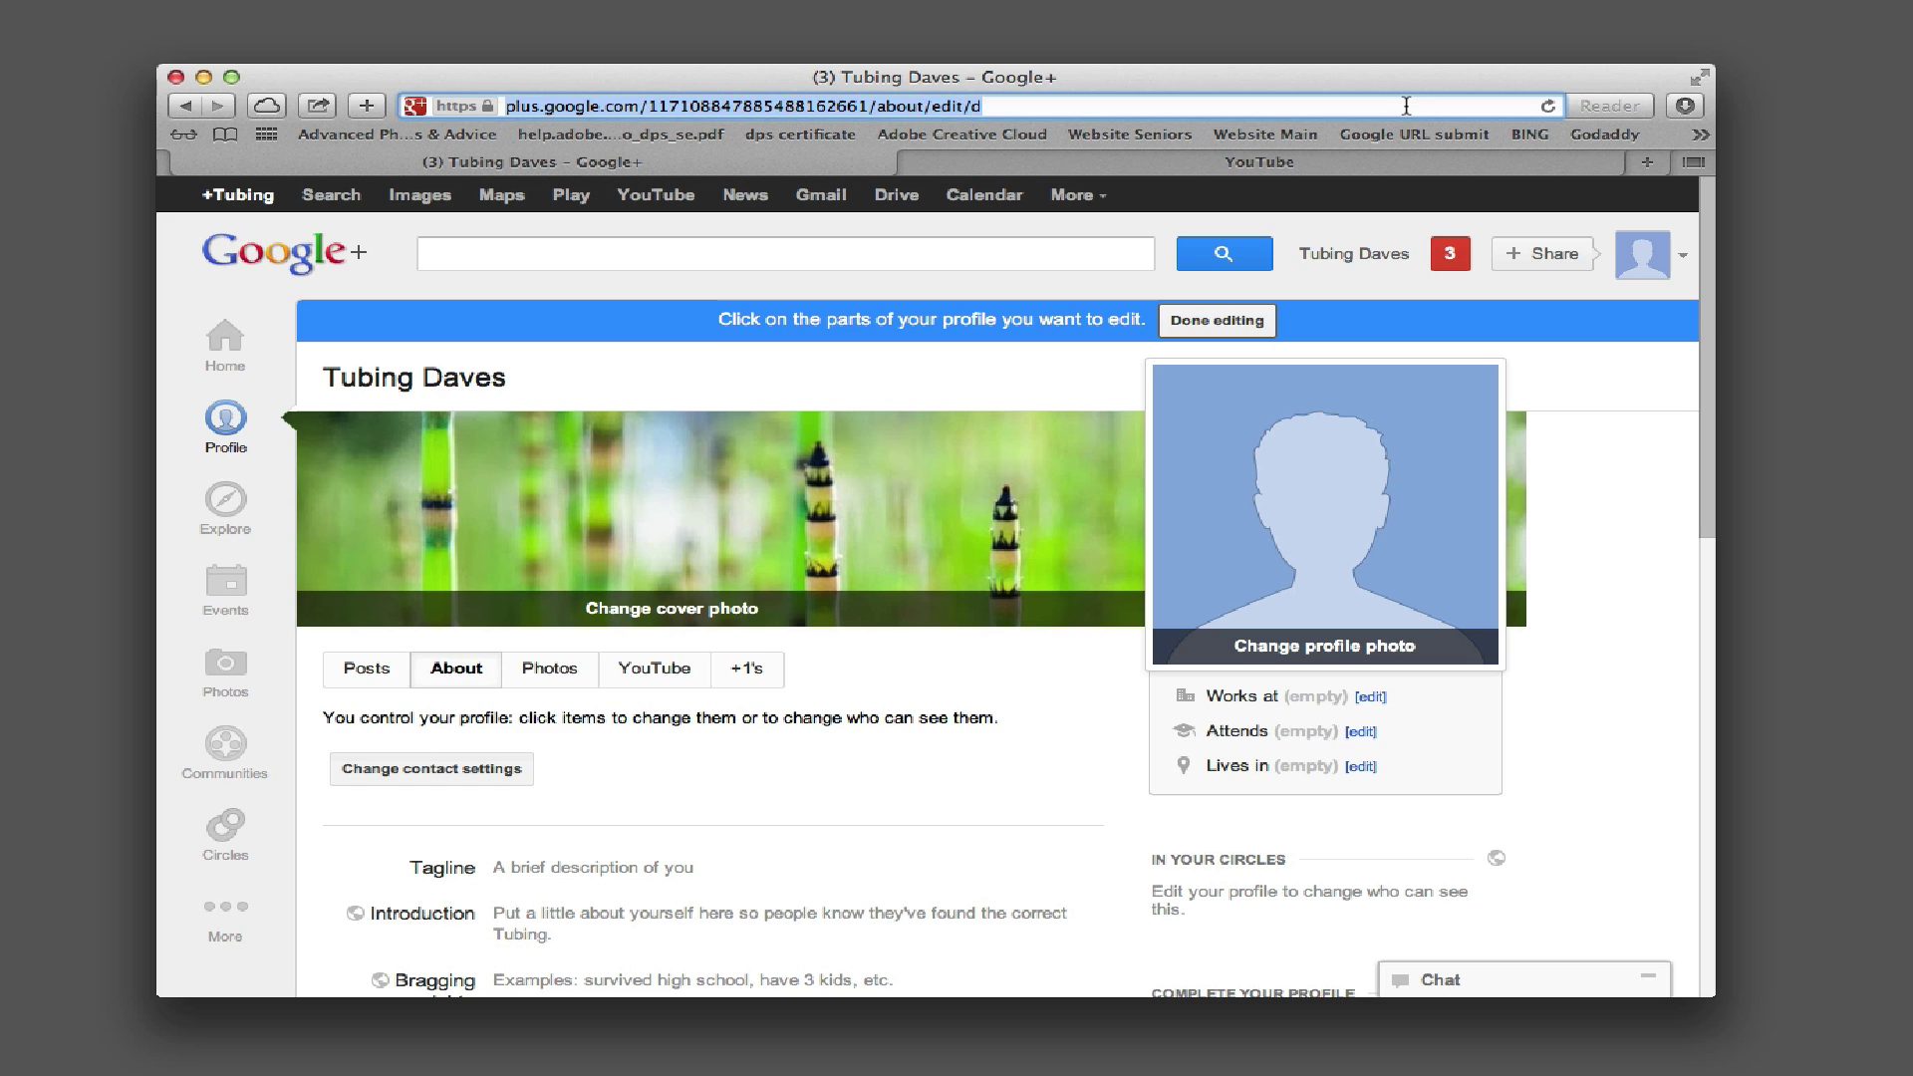
text(you)
key(Return)
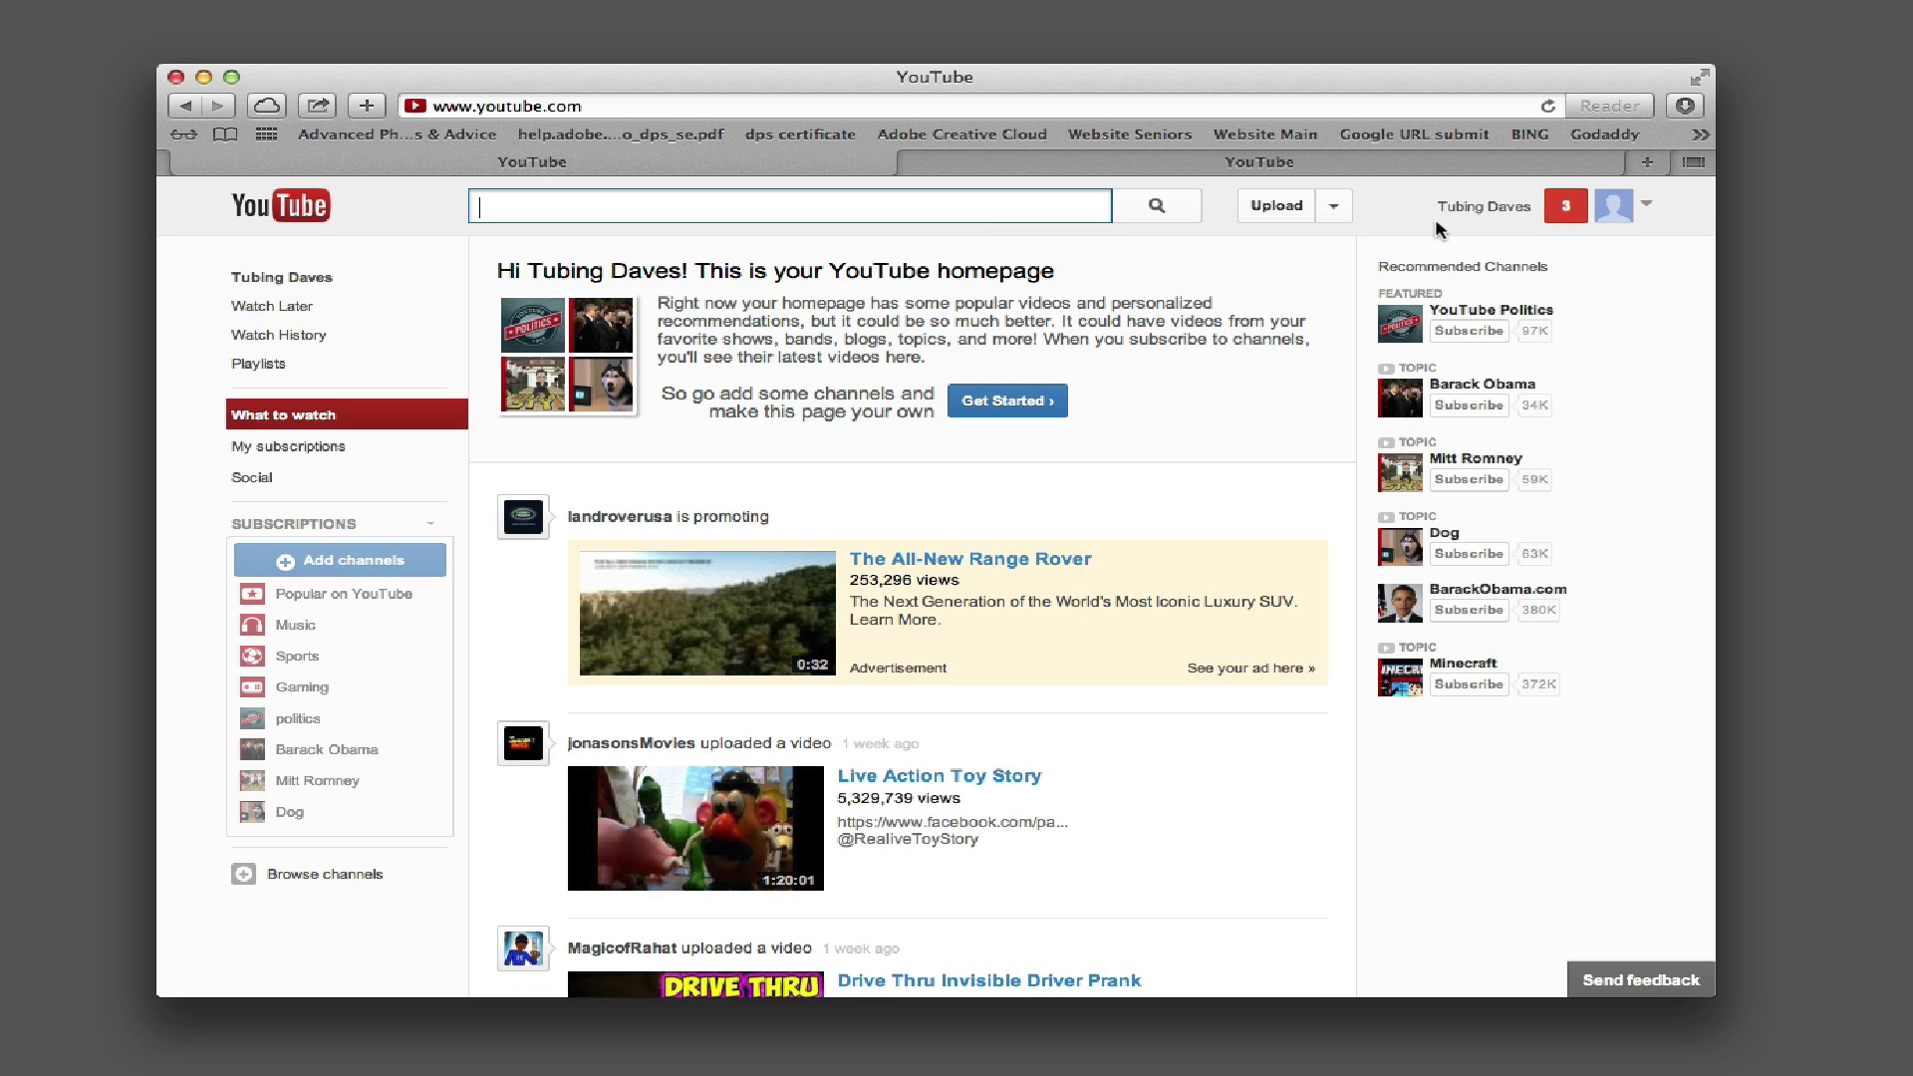
- Go via the account menu's My channel to Tubing Daves and open Channel Settings
click(1491, 208)
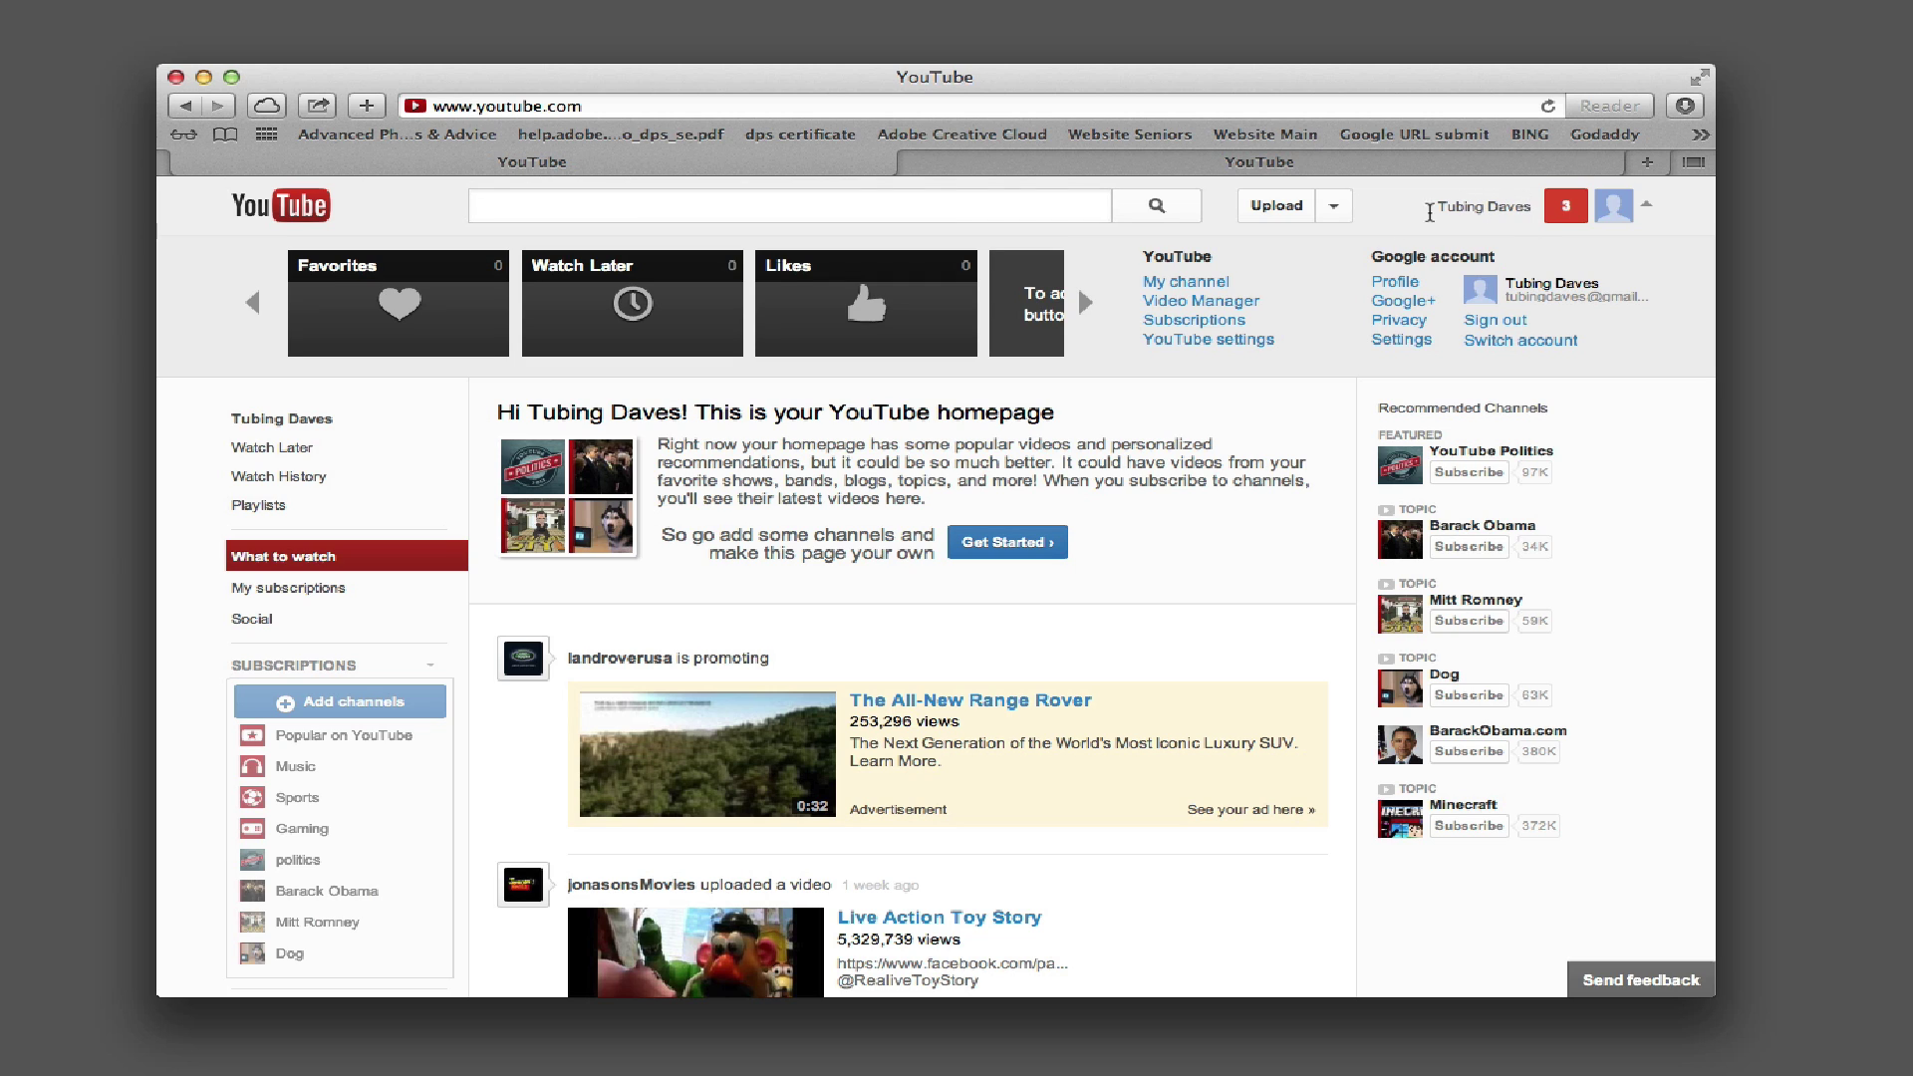
click(1219, 284)
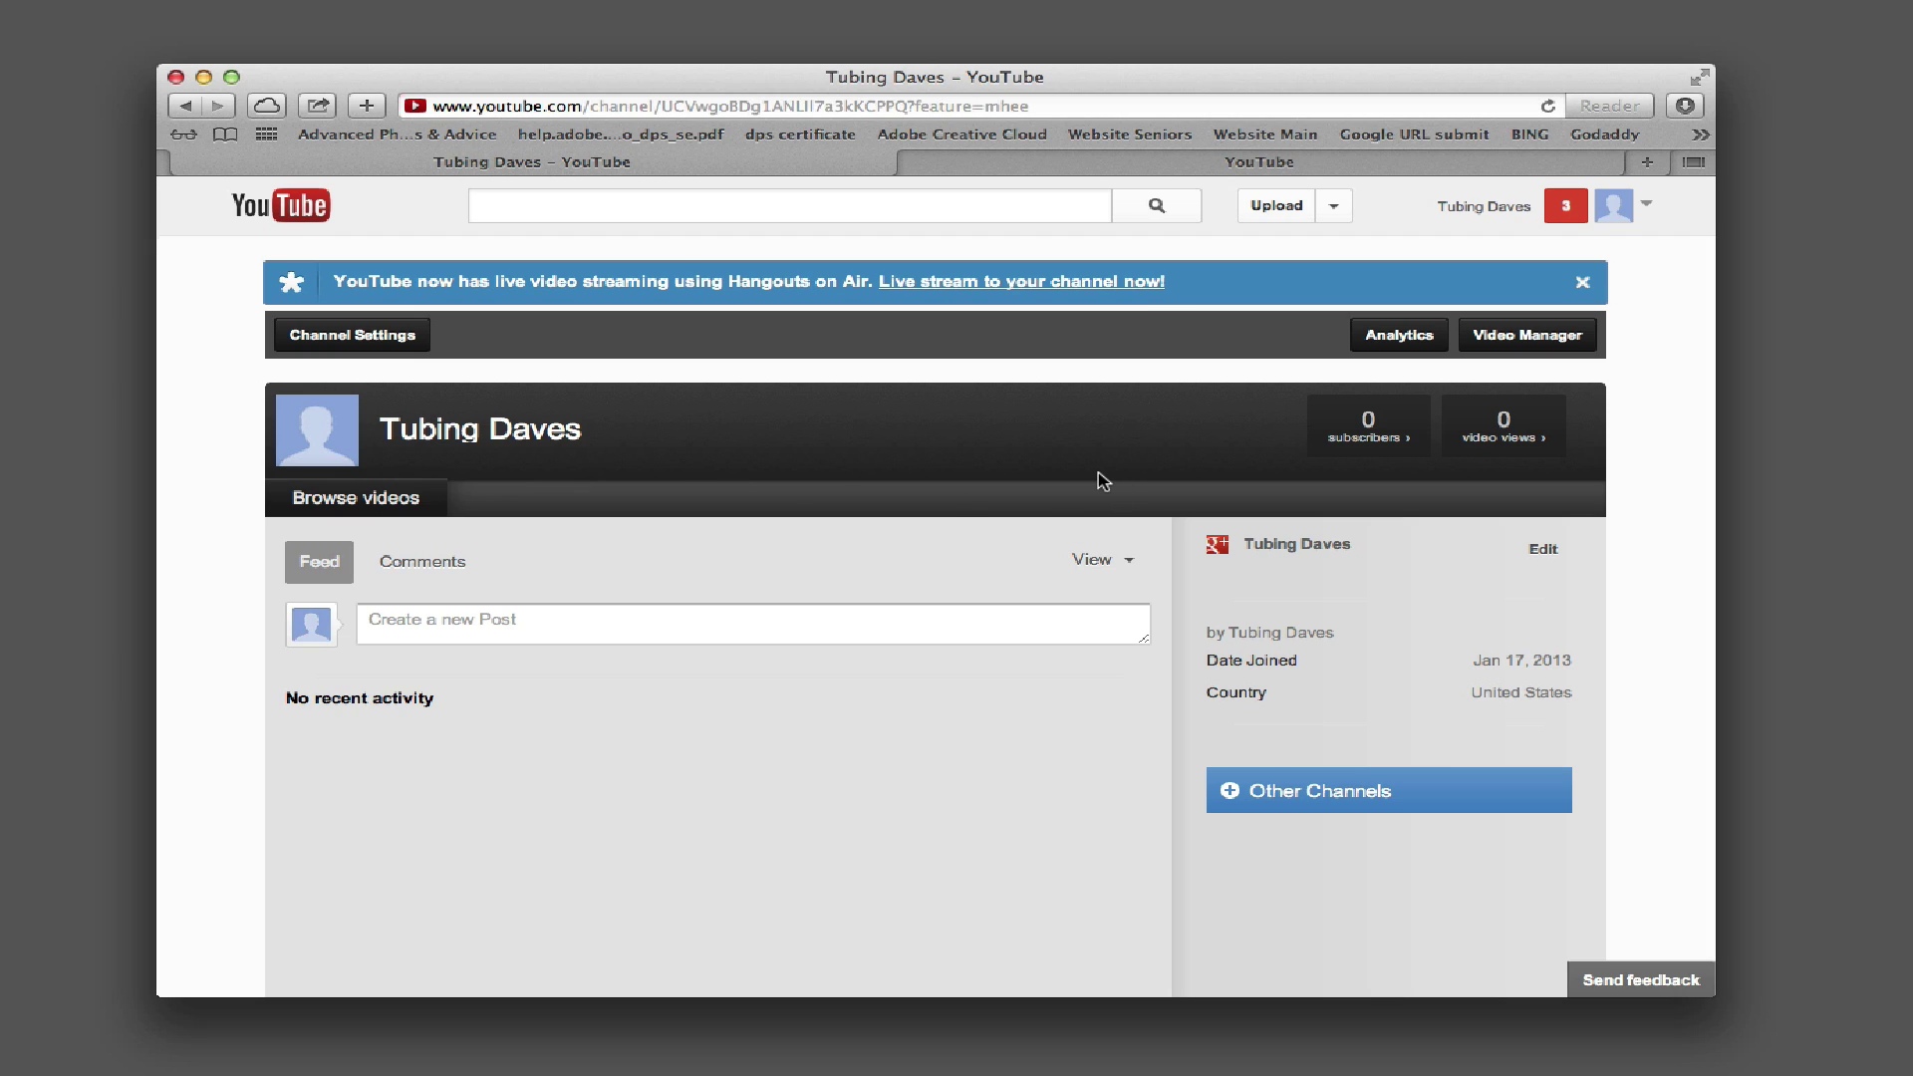
click(394, 340)
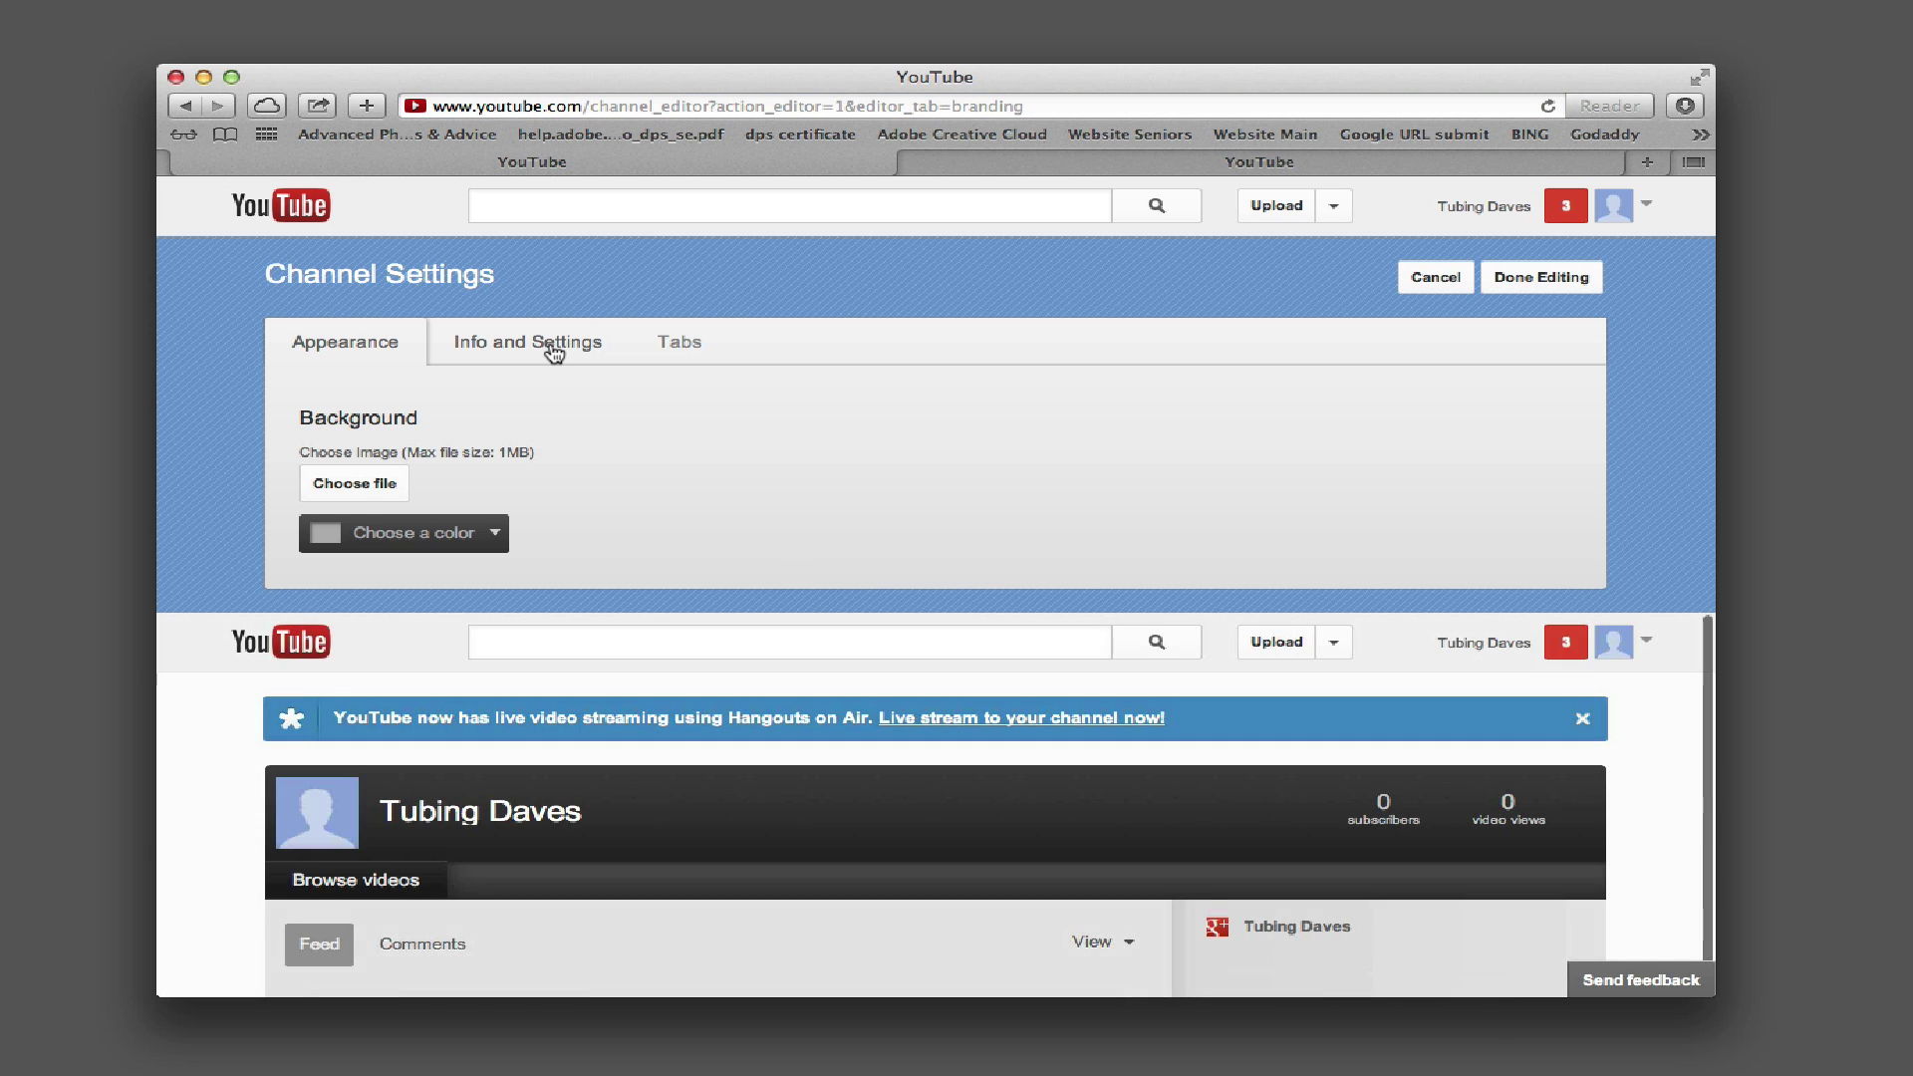
- Review the Tabs settings and keep Feed as the default channel tab
click(553, 351)
click(672, 346)
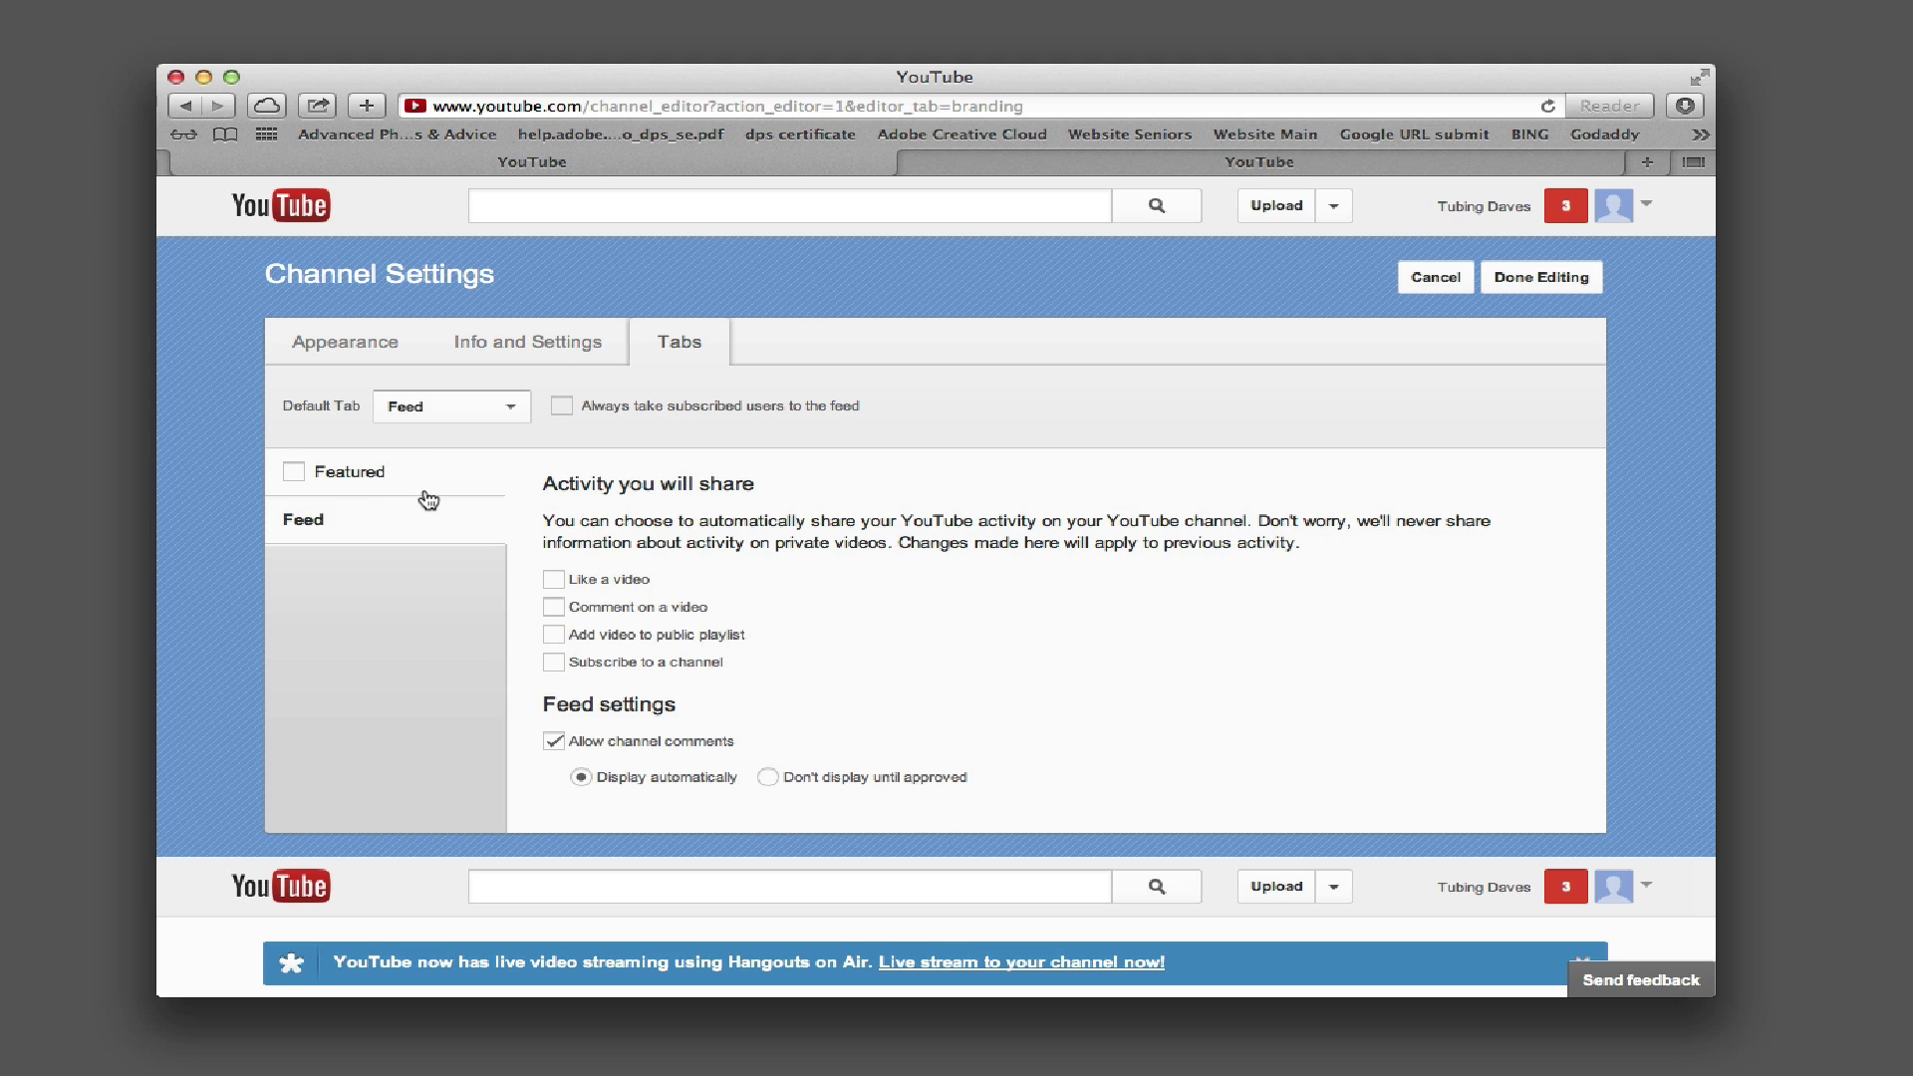
click(509, 407)
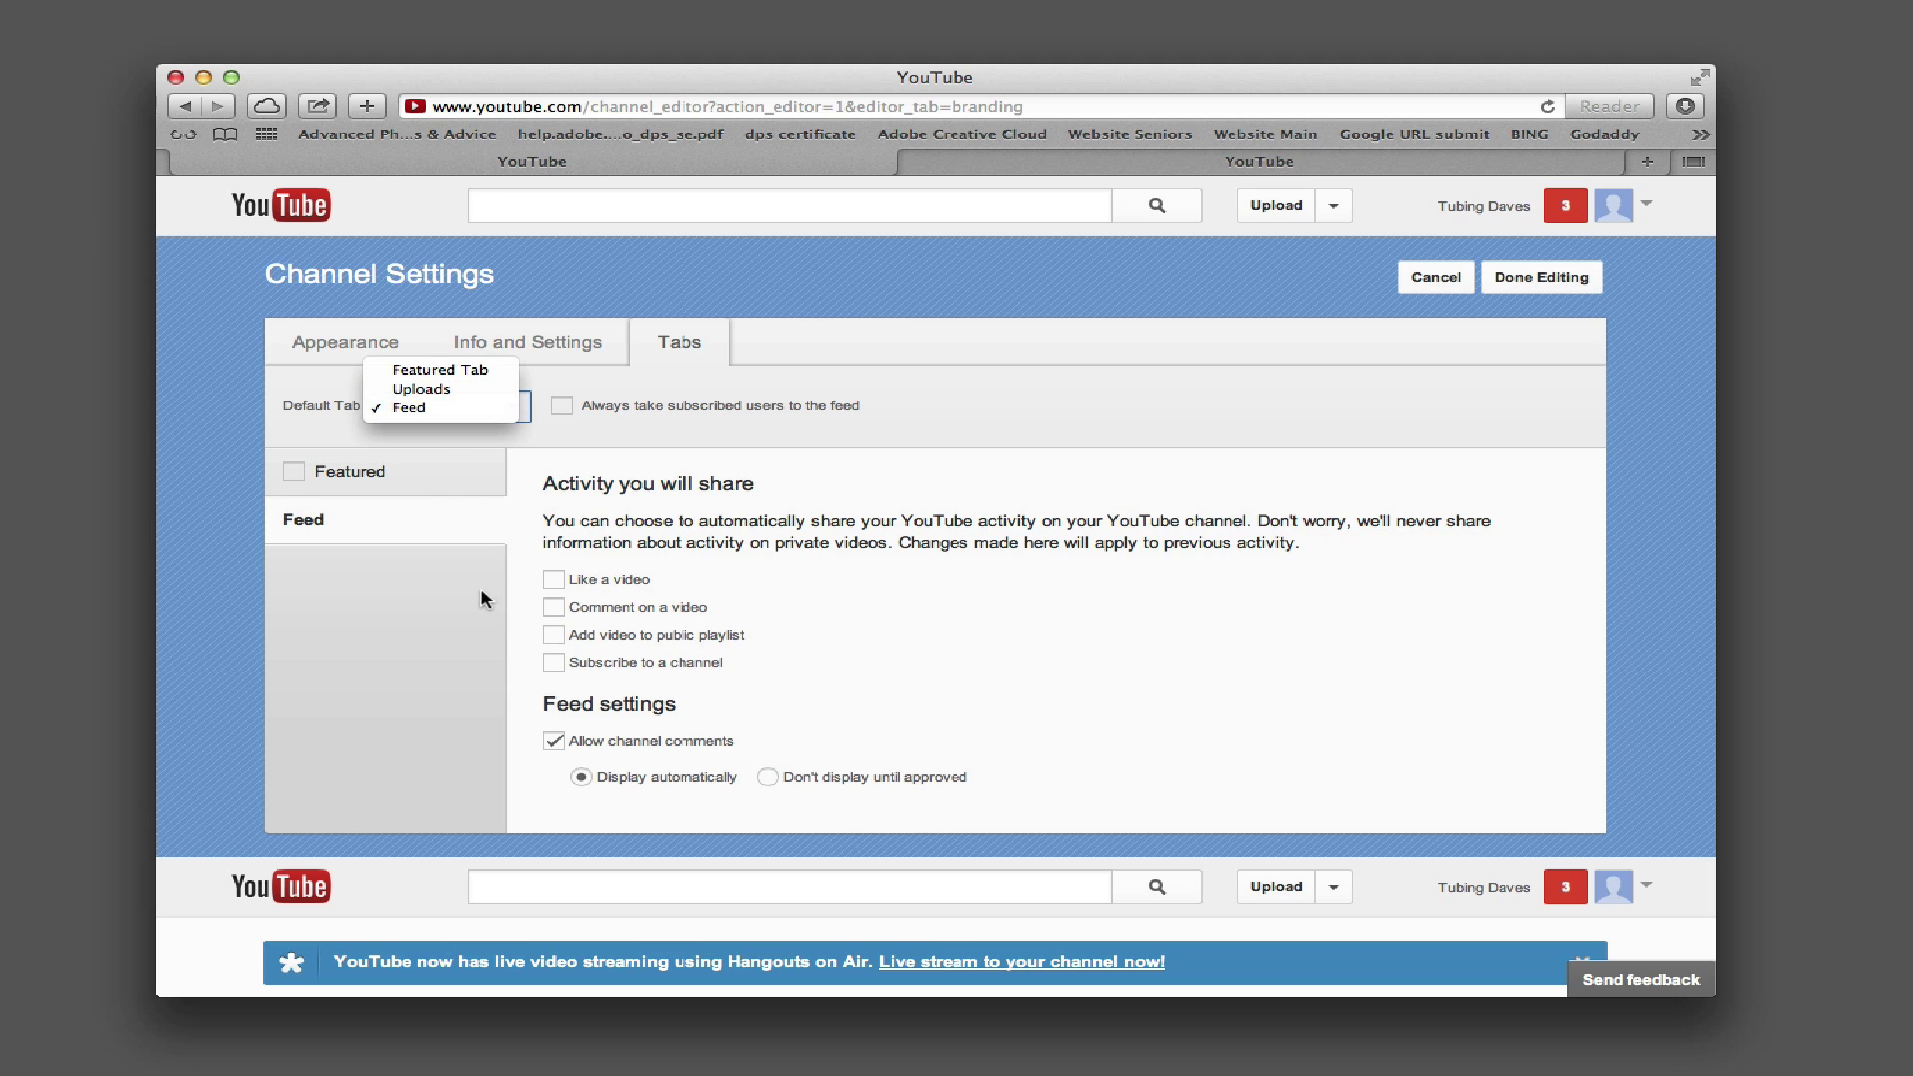
click(819, 632)
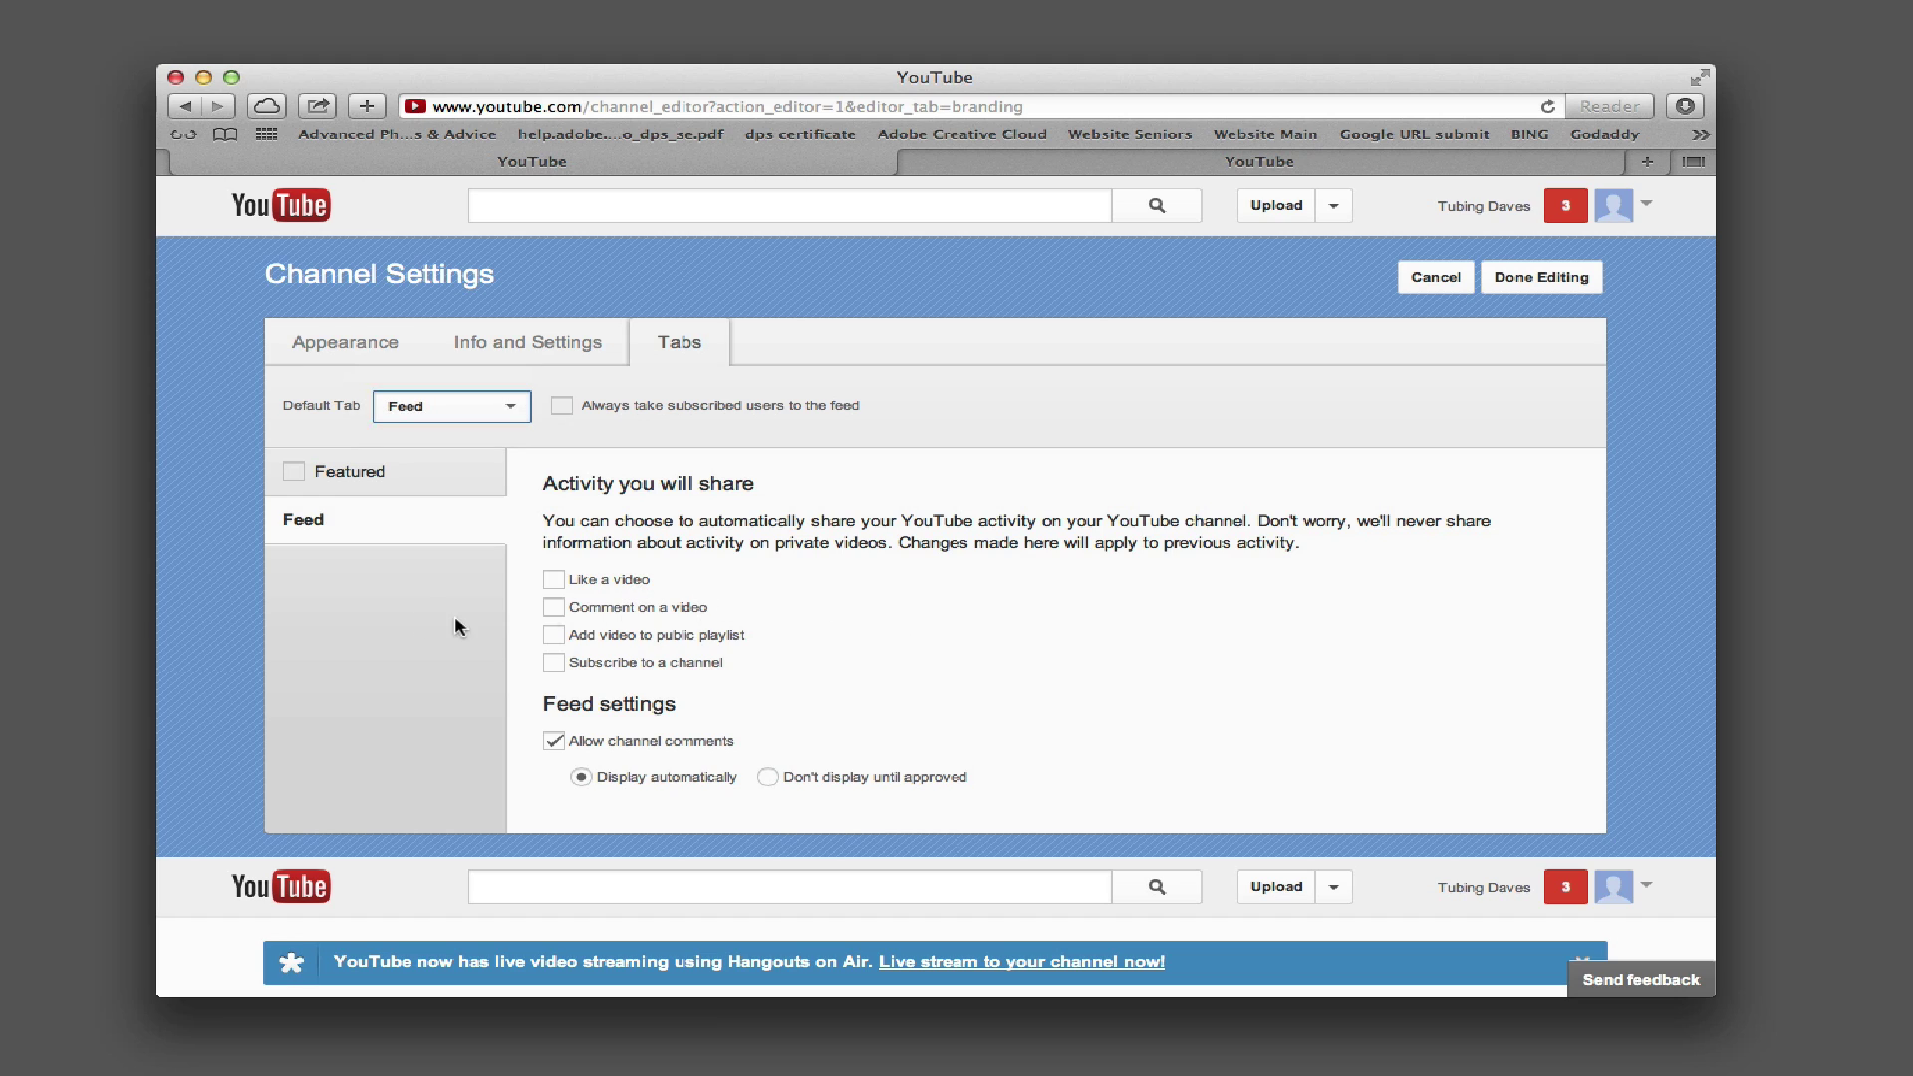
- Set the Appearance background colour to dark red (#cc0000) and accept it
click(387, 348)
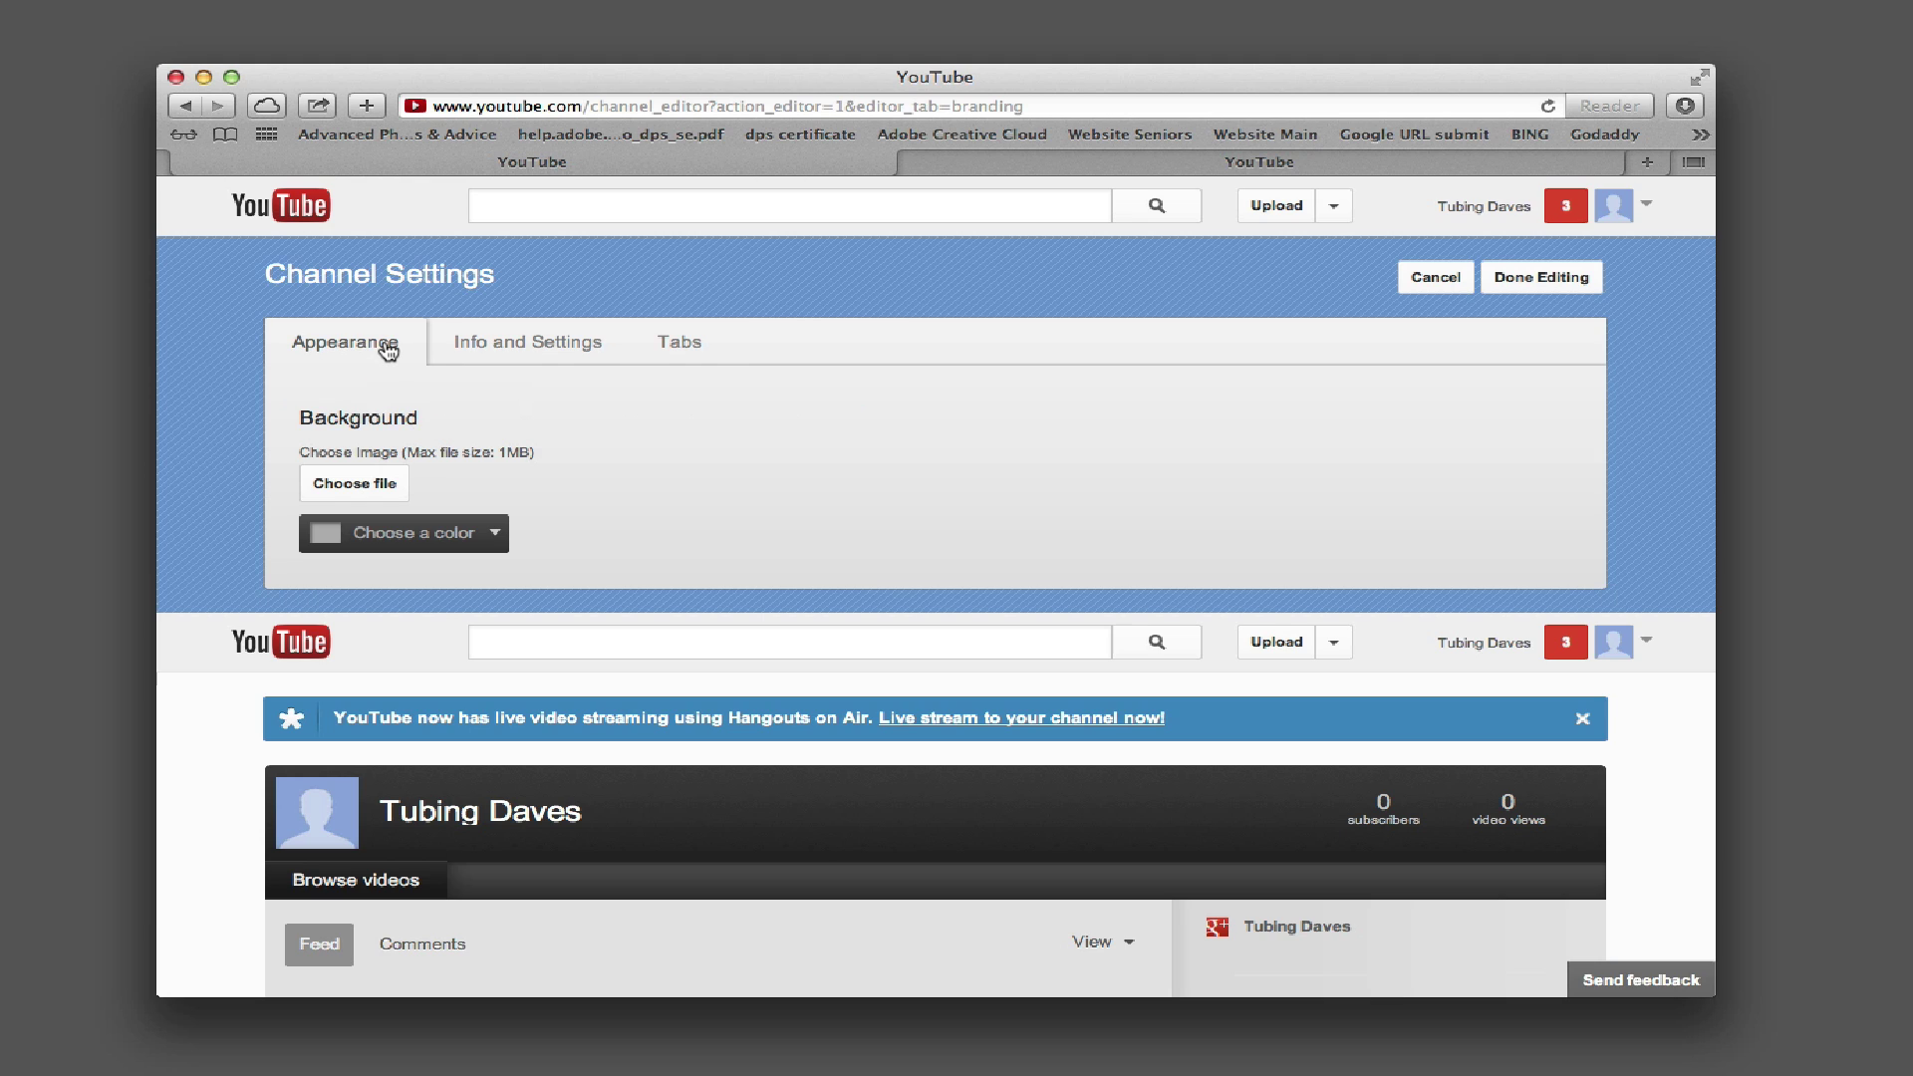
click(495, 535)
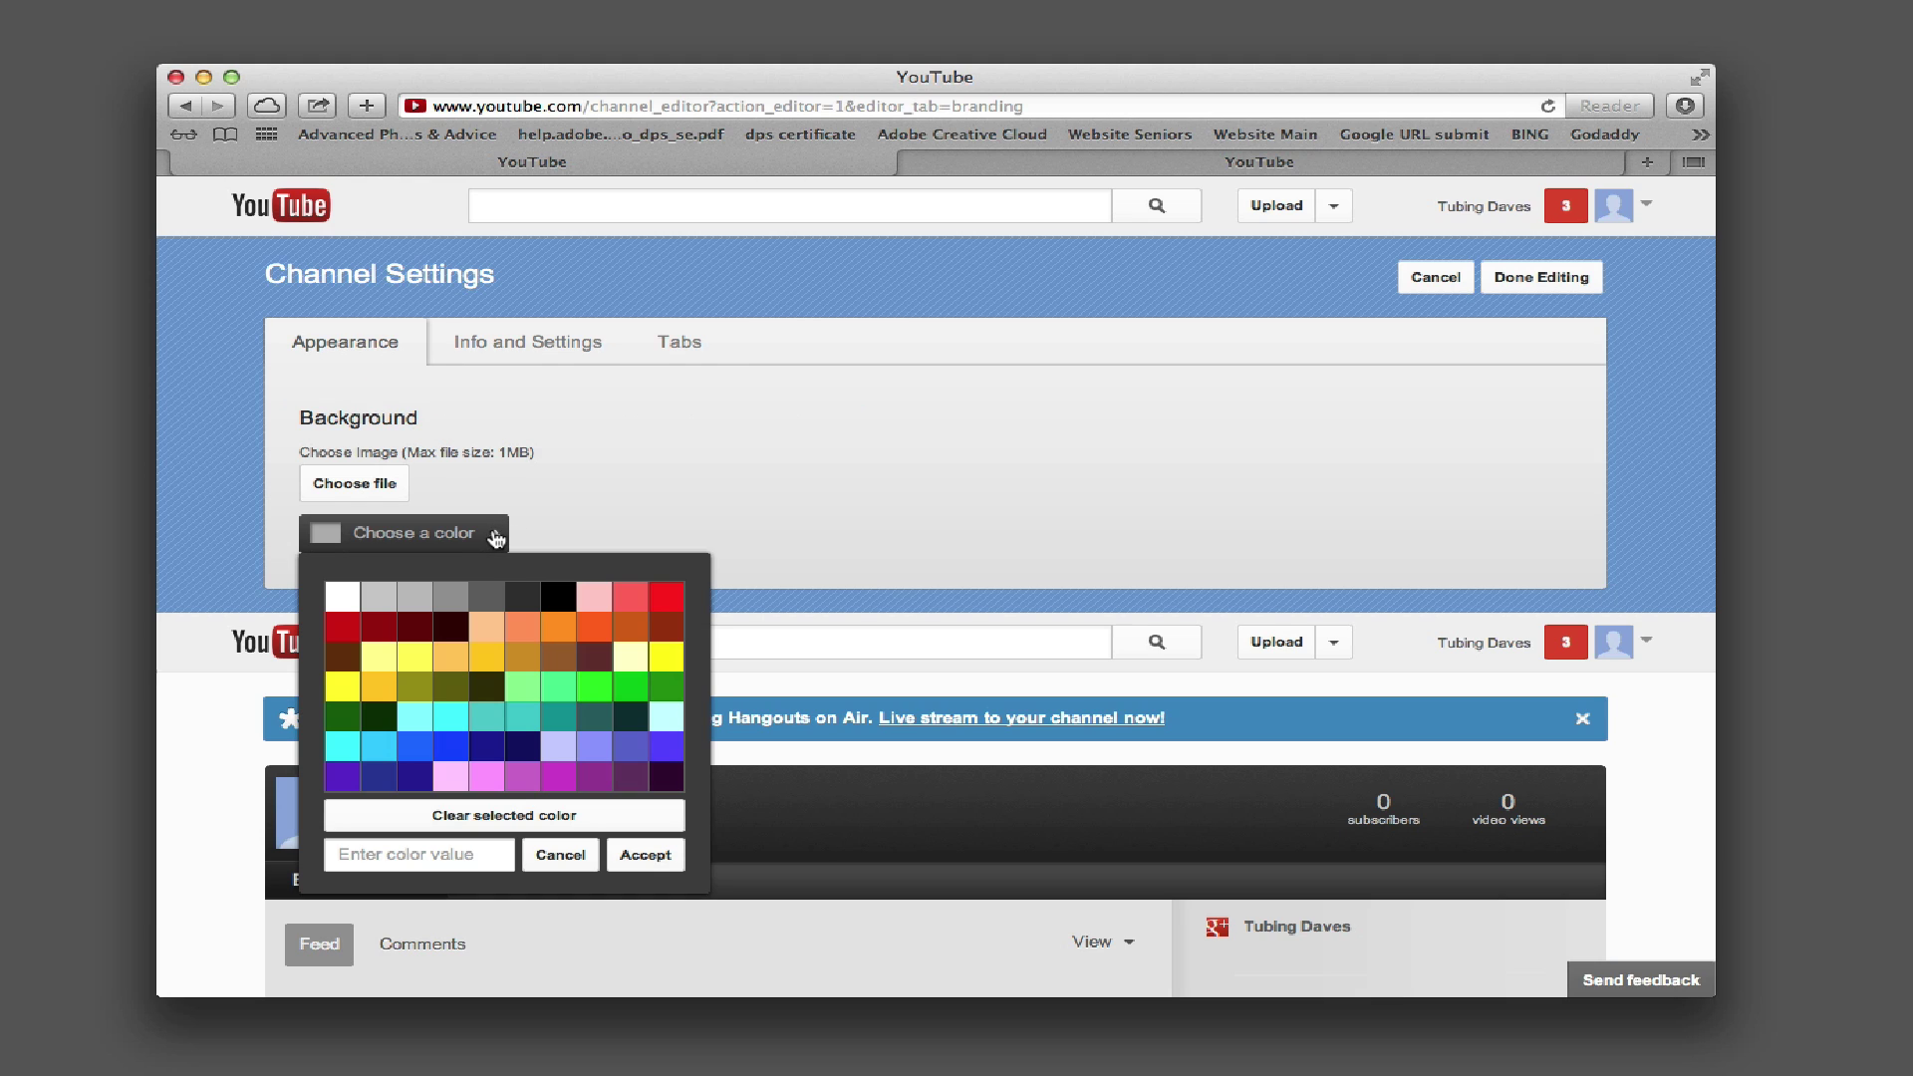
click(352, 629)
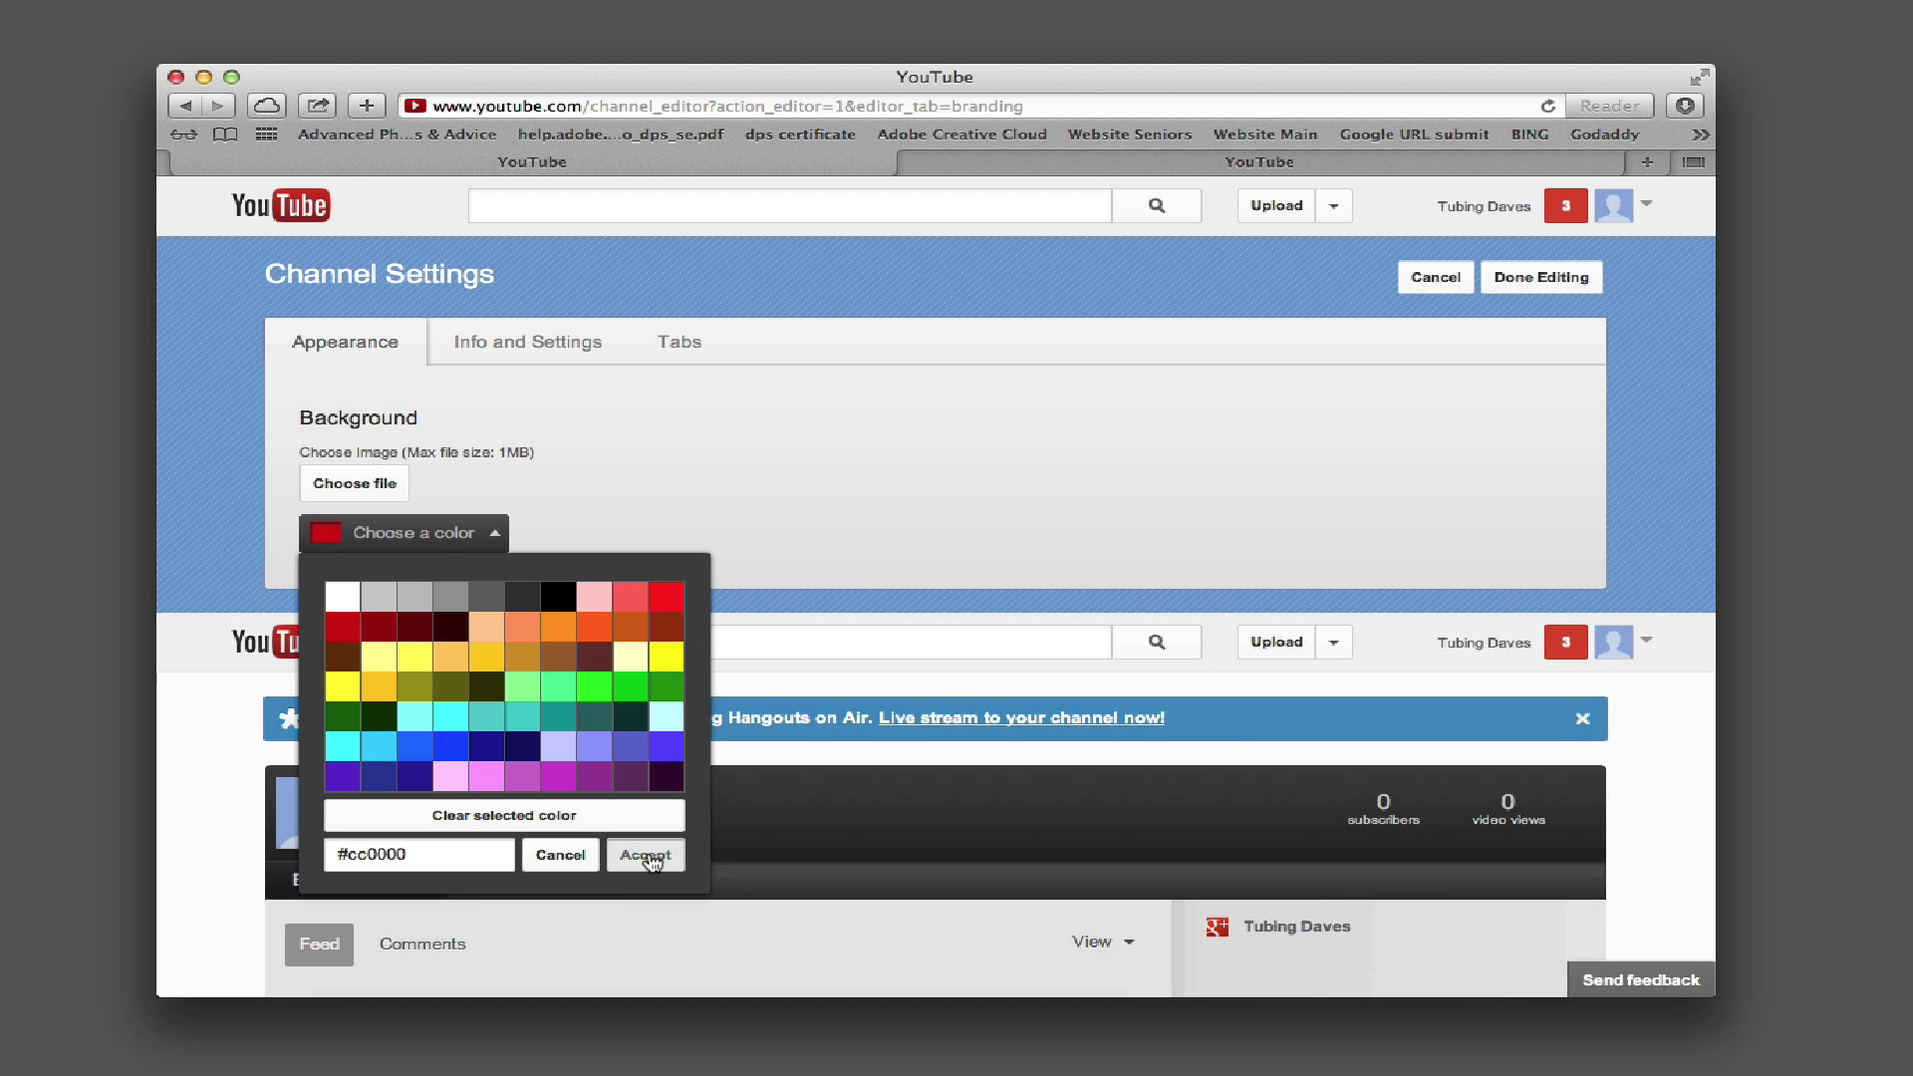
click(648, 854)
scroll(1540, 592, down, 2)
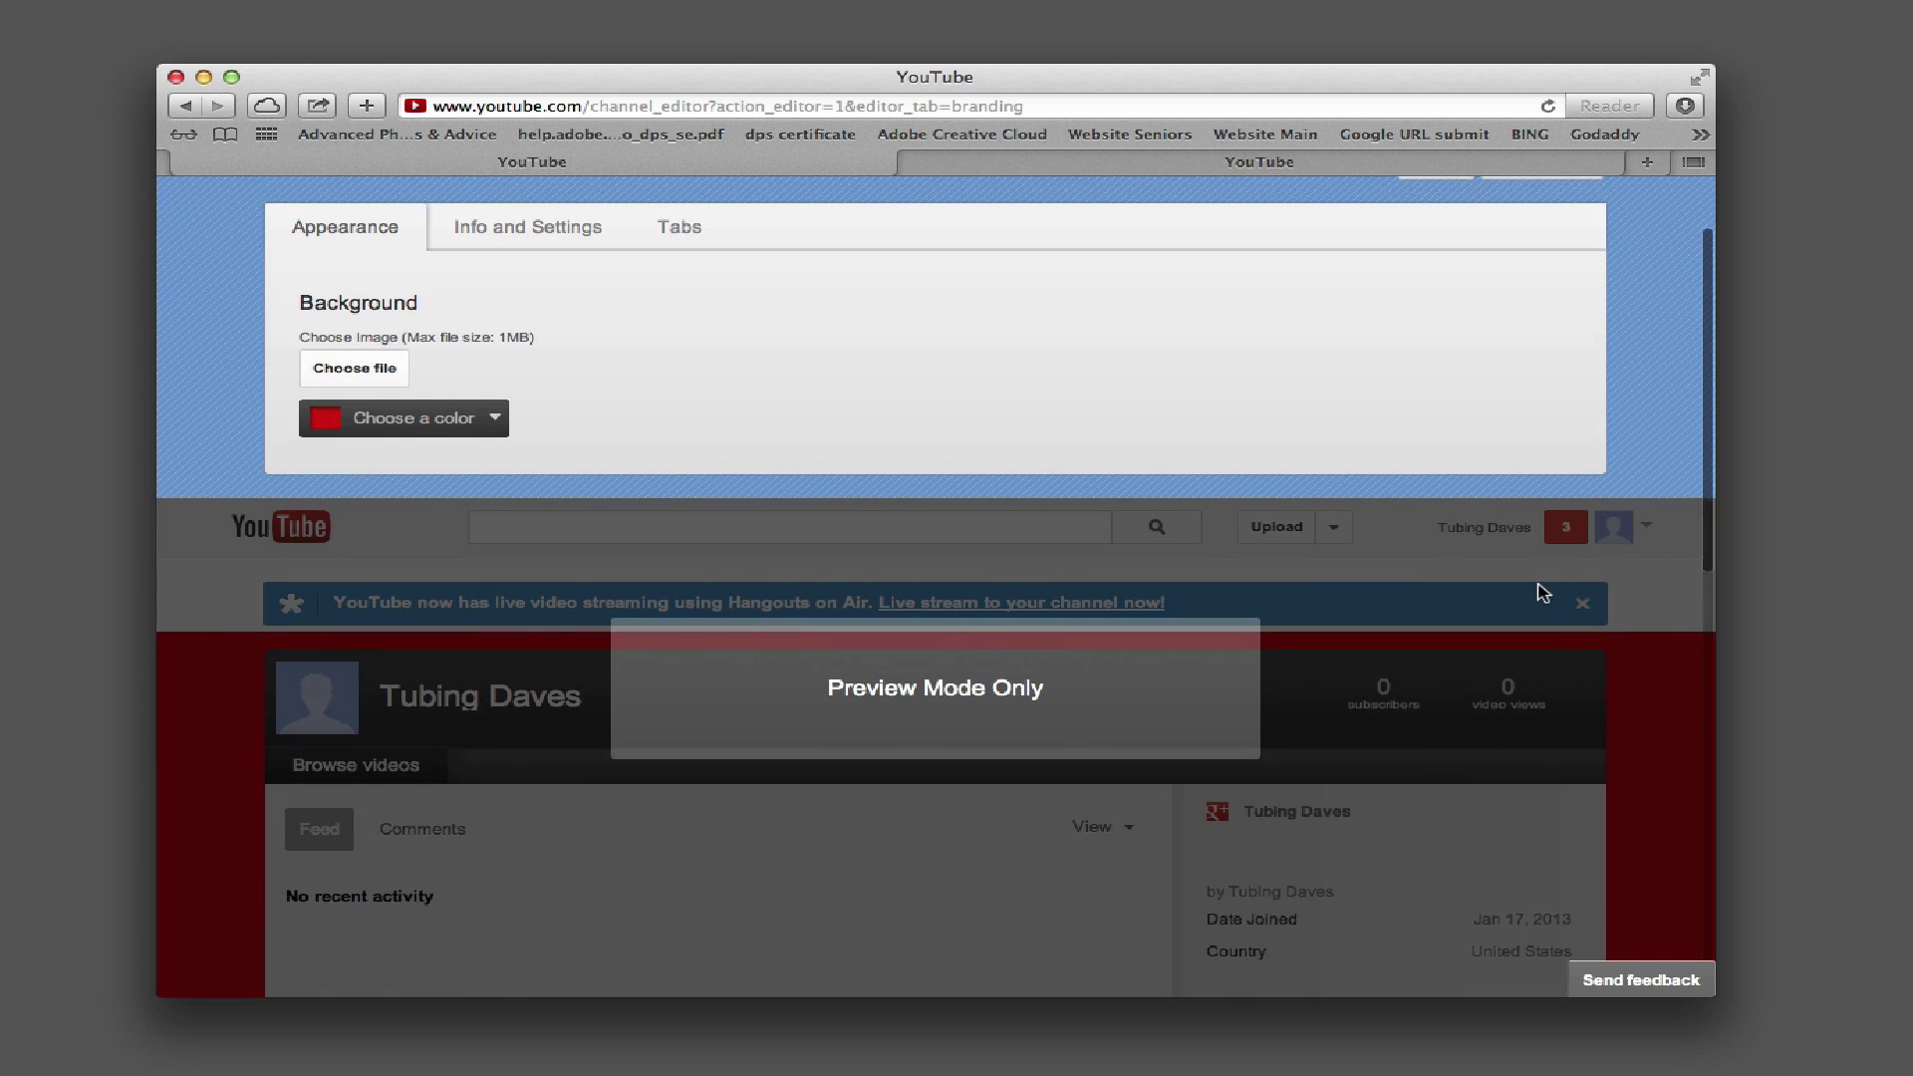
scroll(1541, 592, down, 5)
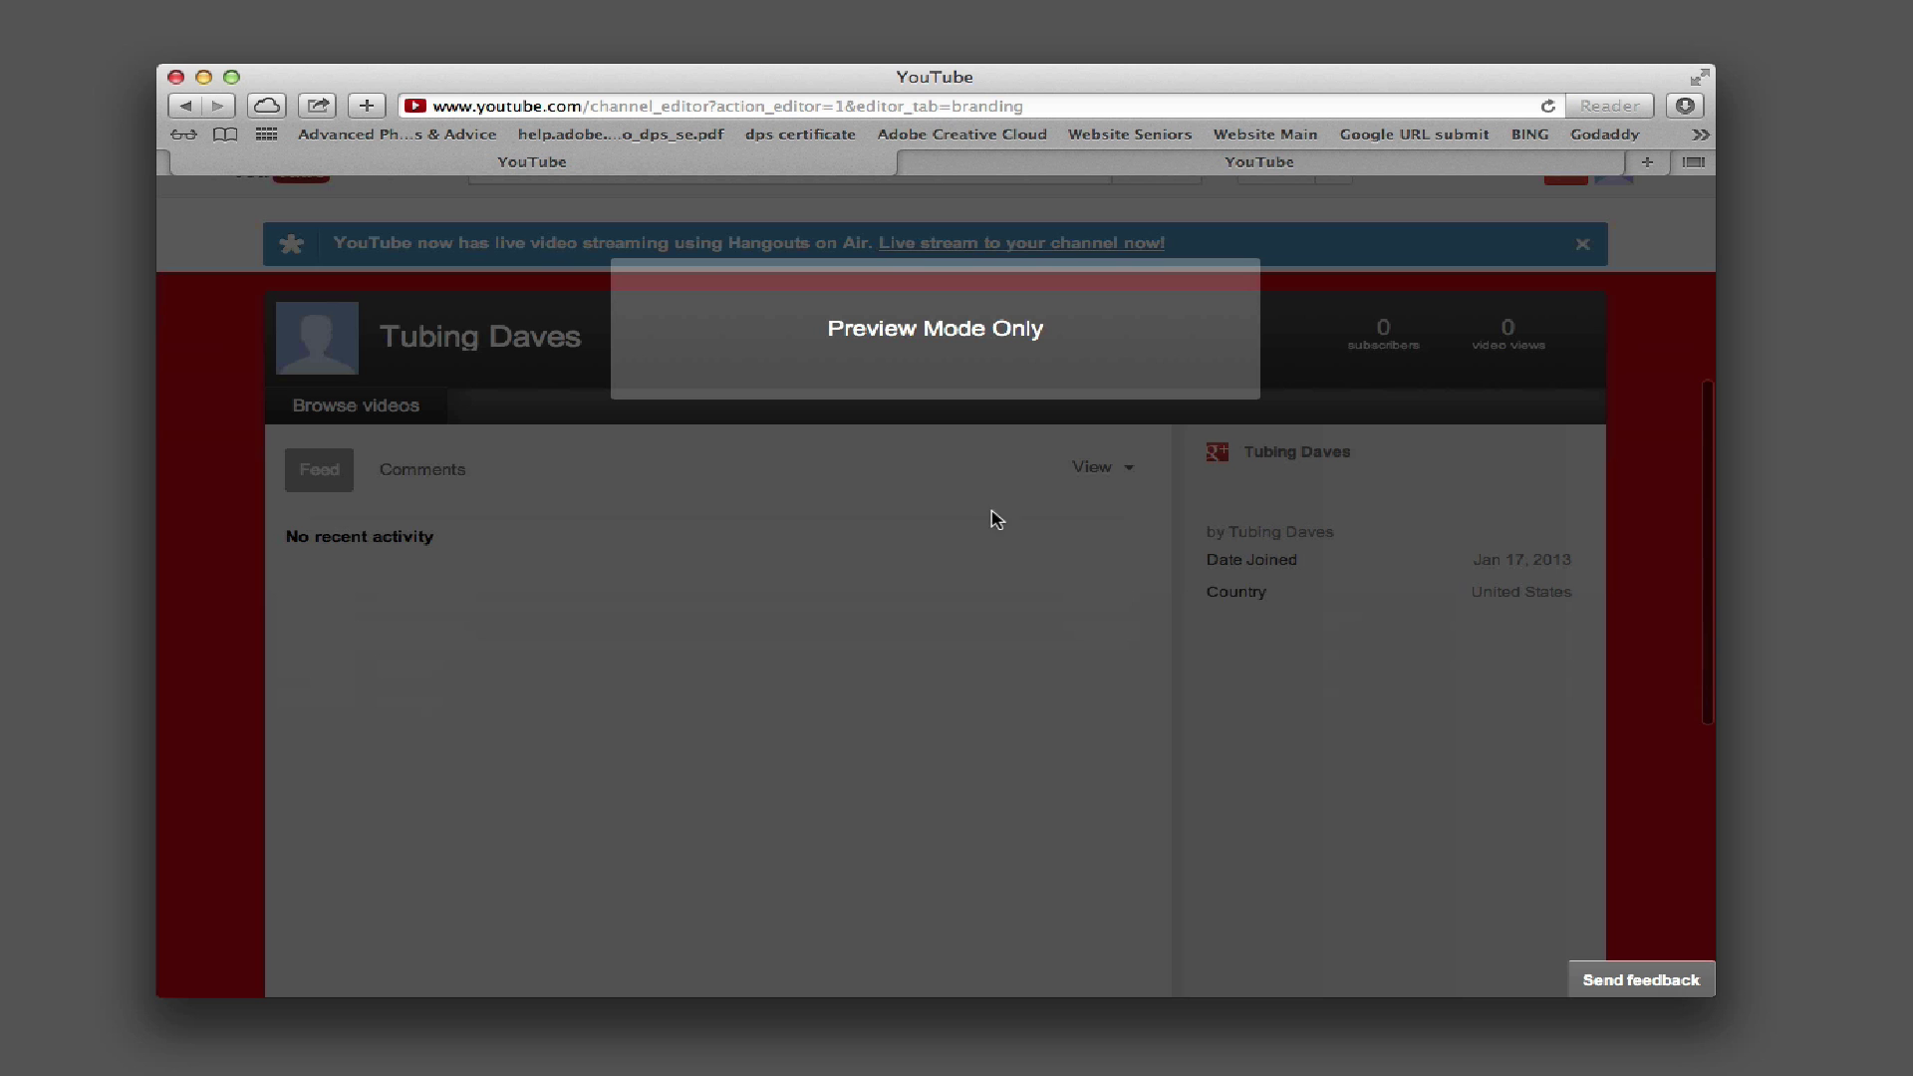
scroll(877, 499, up, 1)
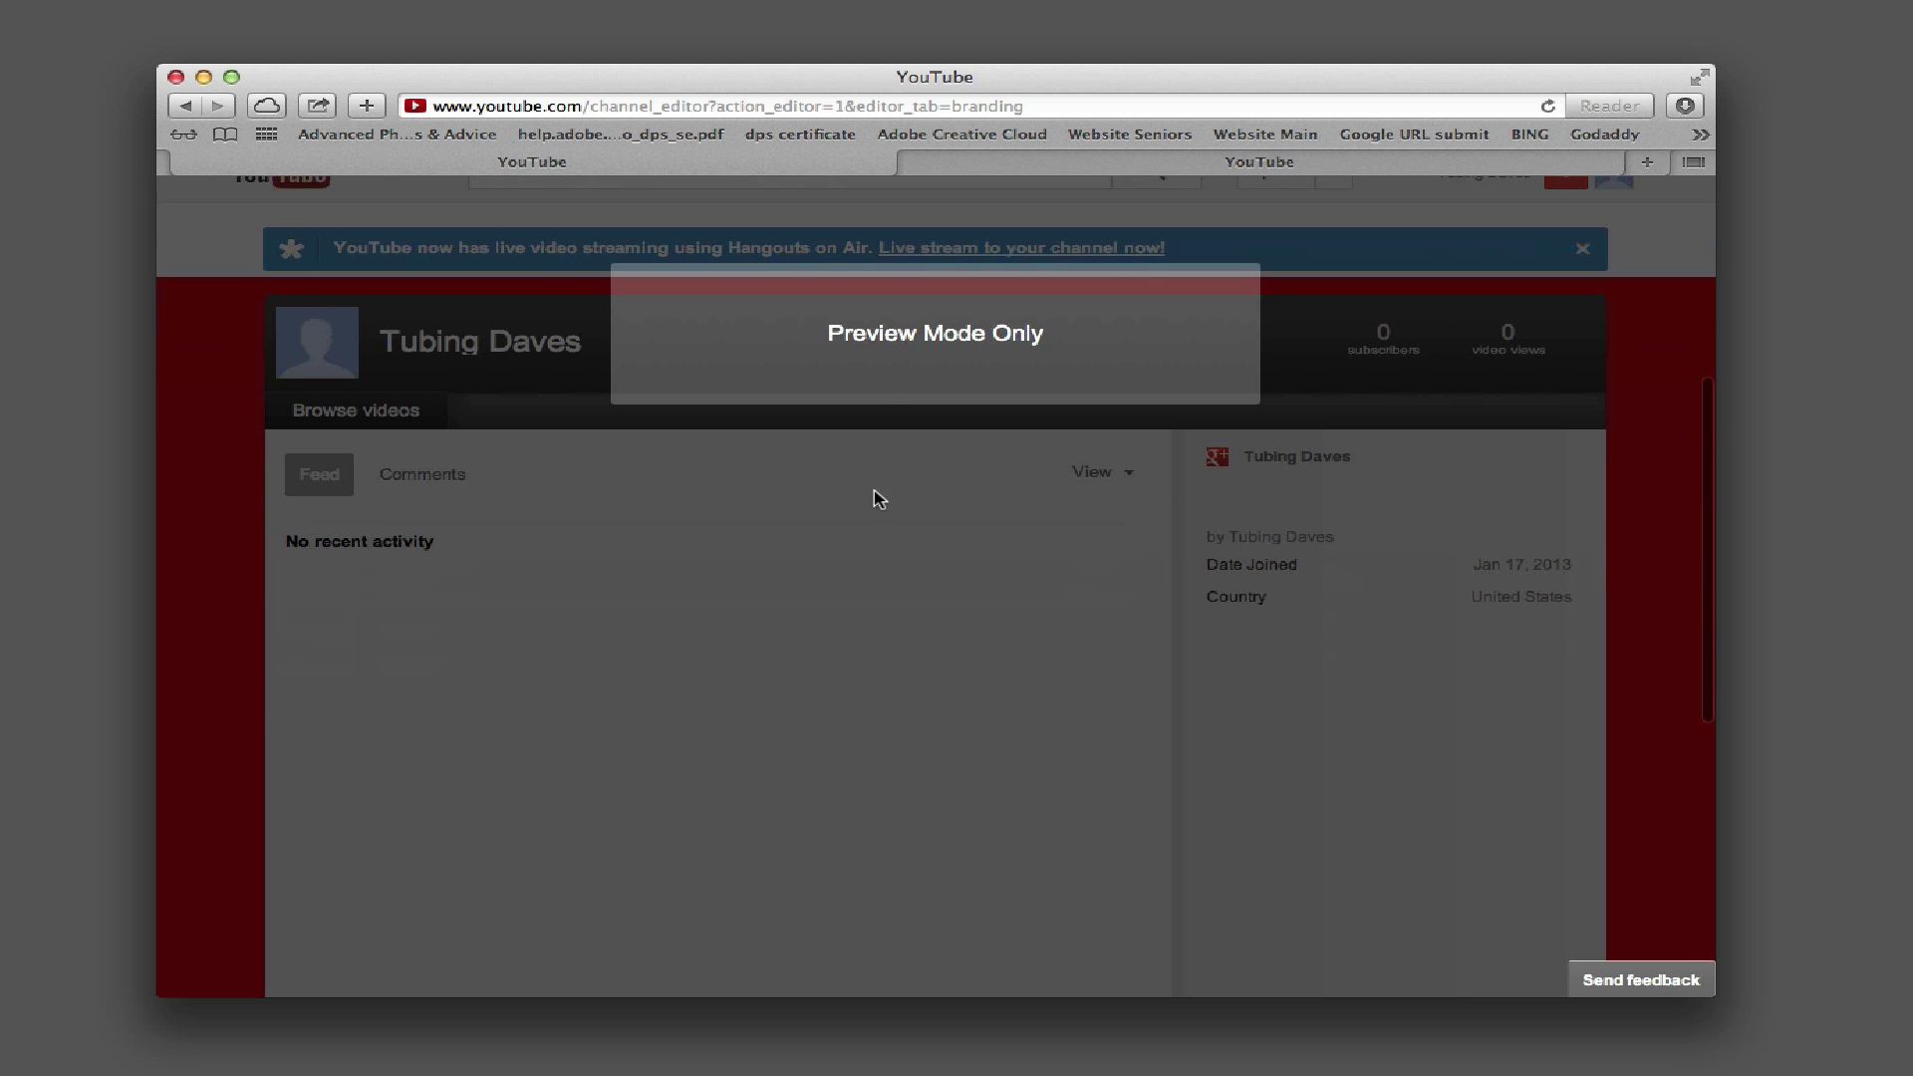
scroll(877, 500, up, 6)
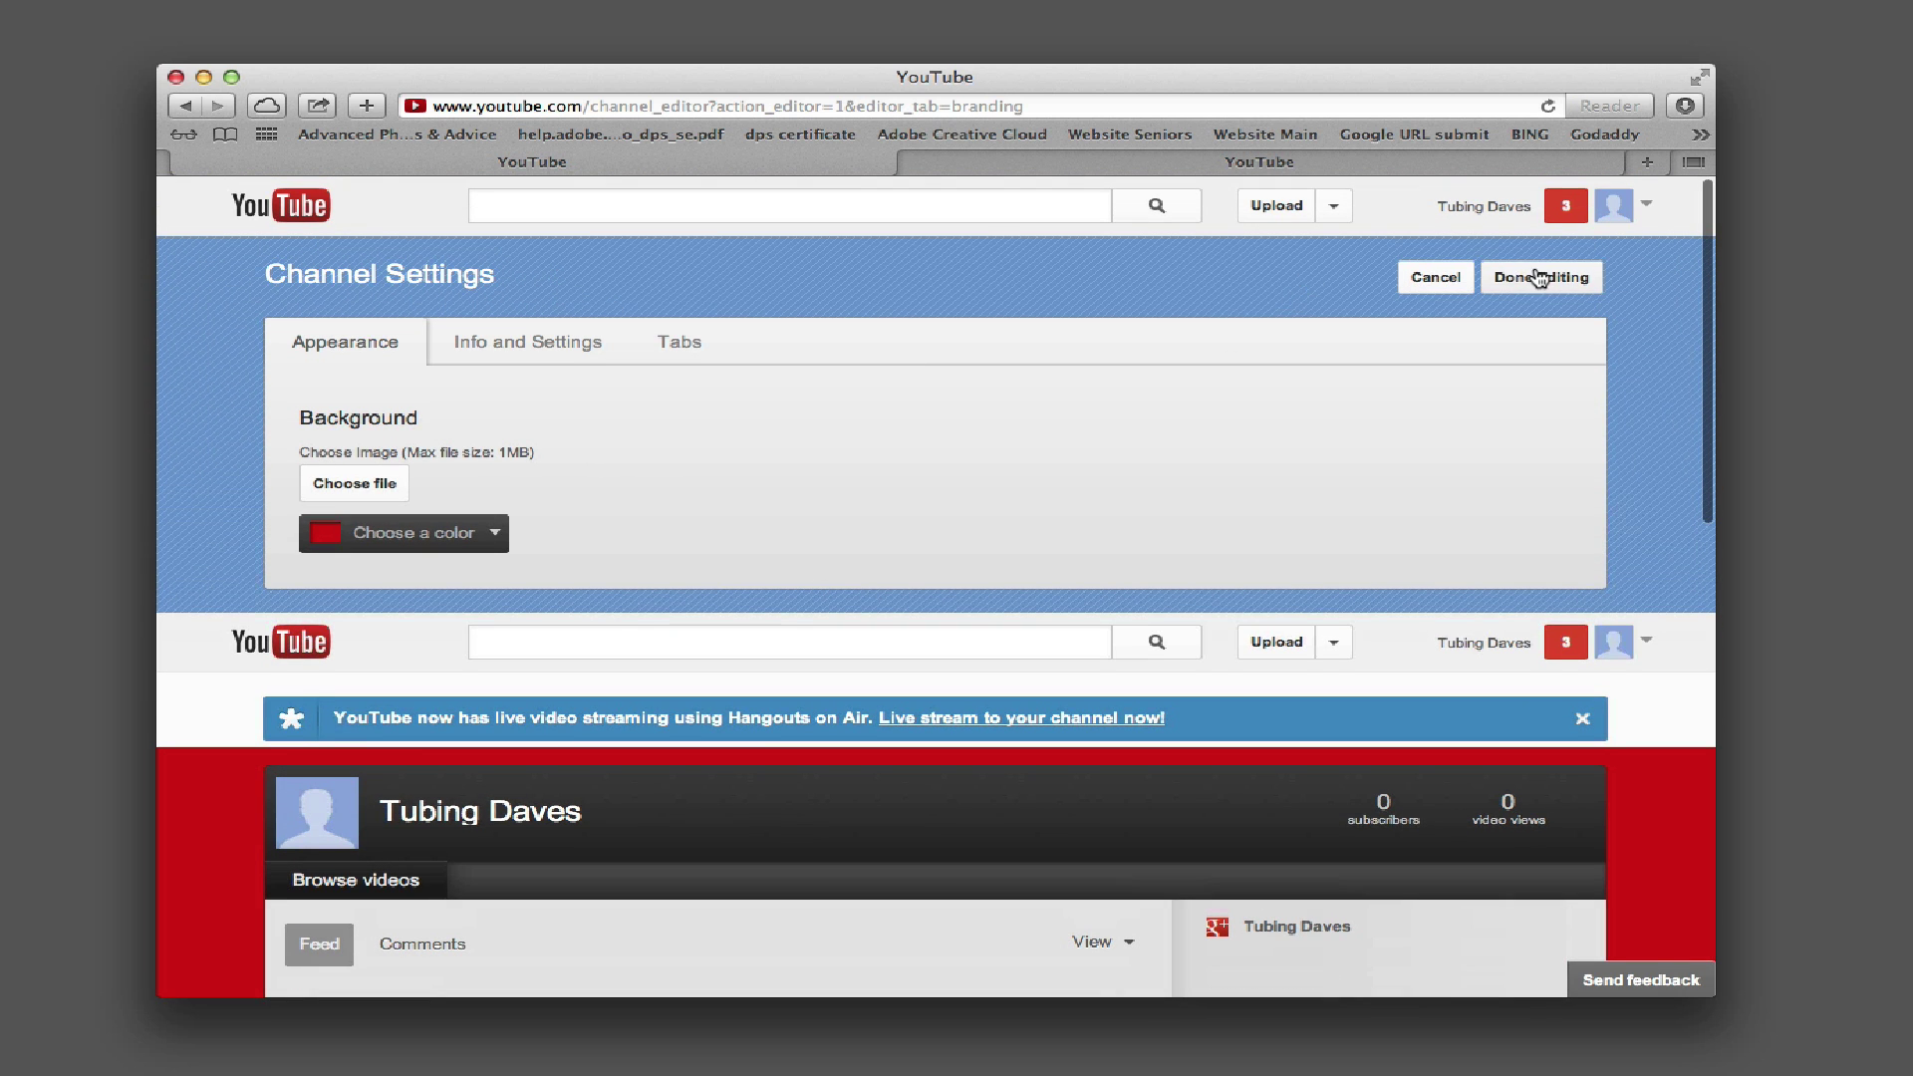
- Finish with Done Editing to show the live Tubing Daves channel page
click(1541, 279)
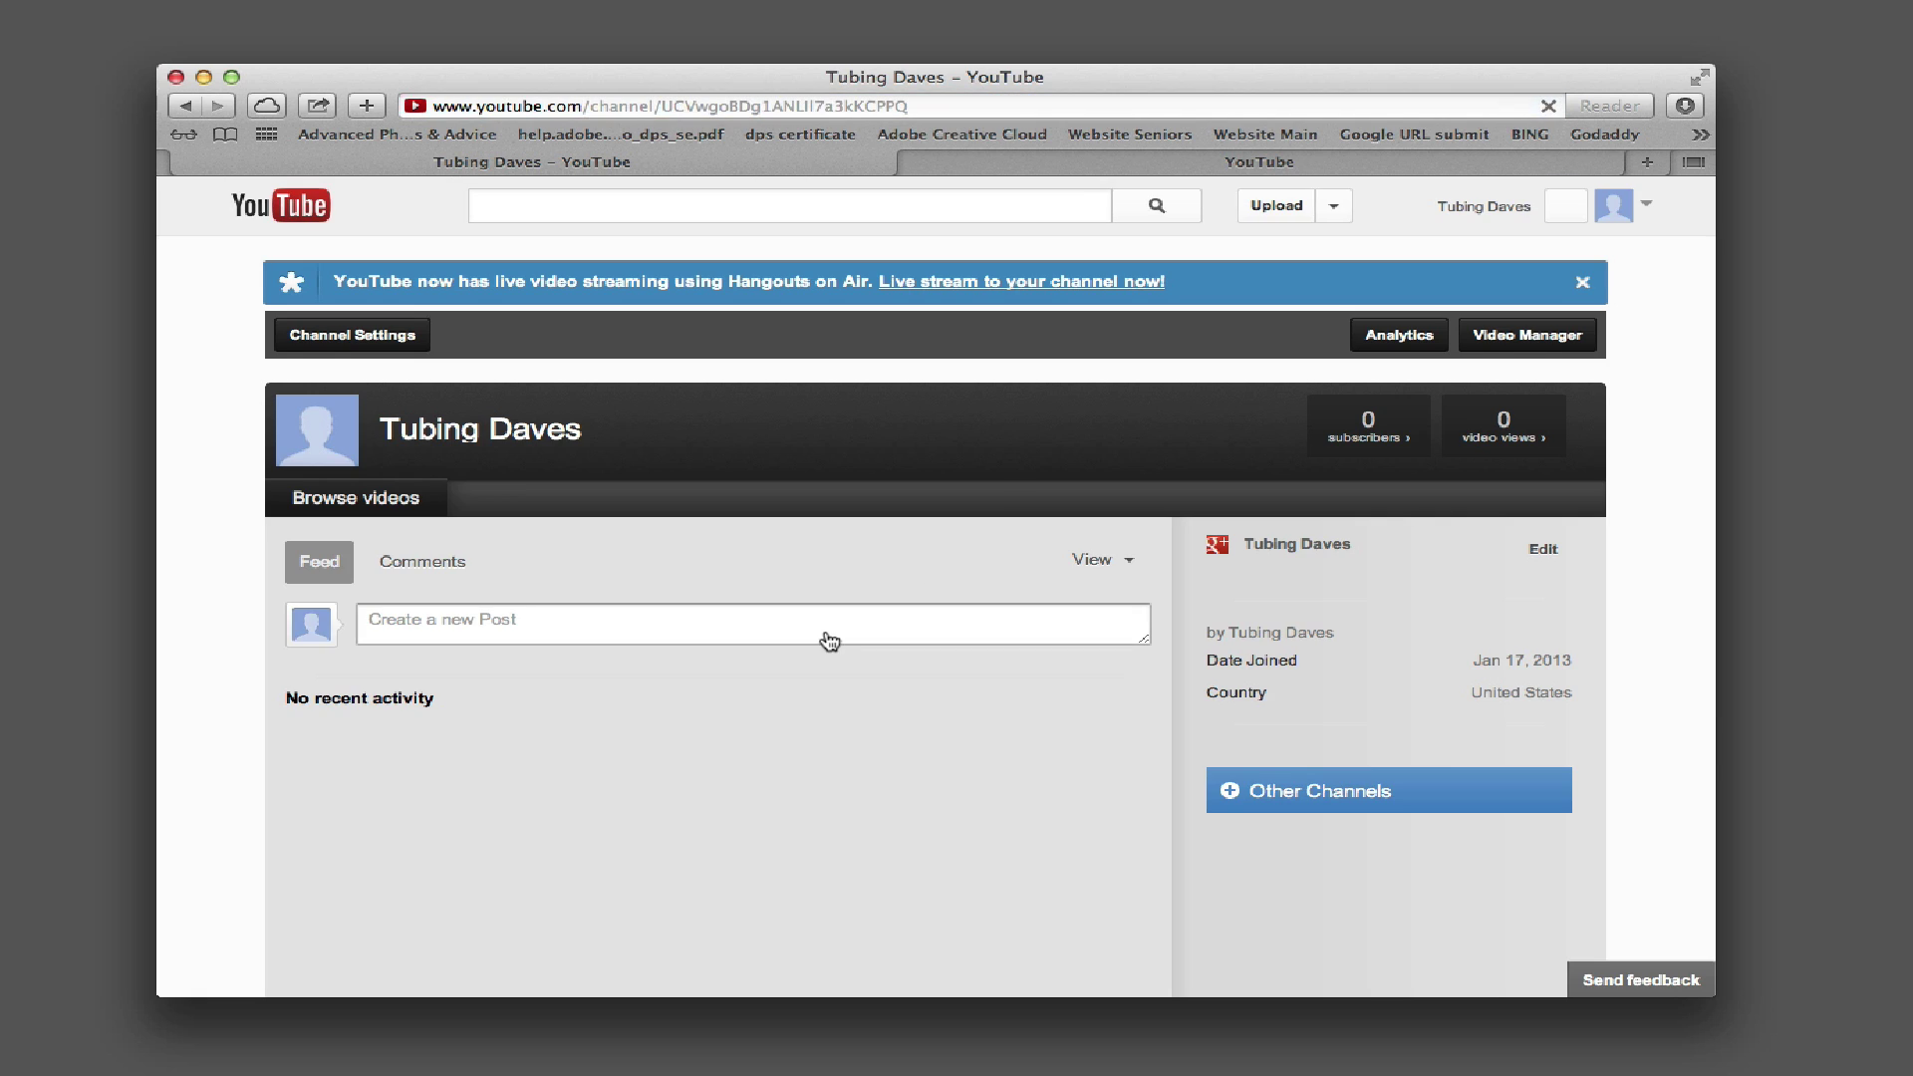
scroll(829, 642, down, 3)
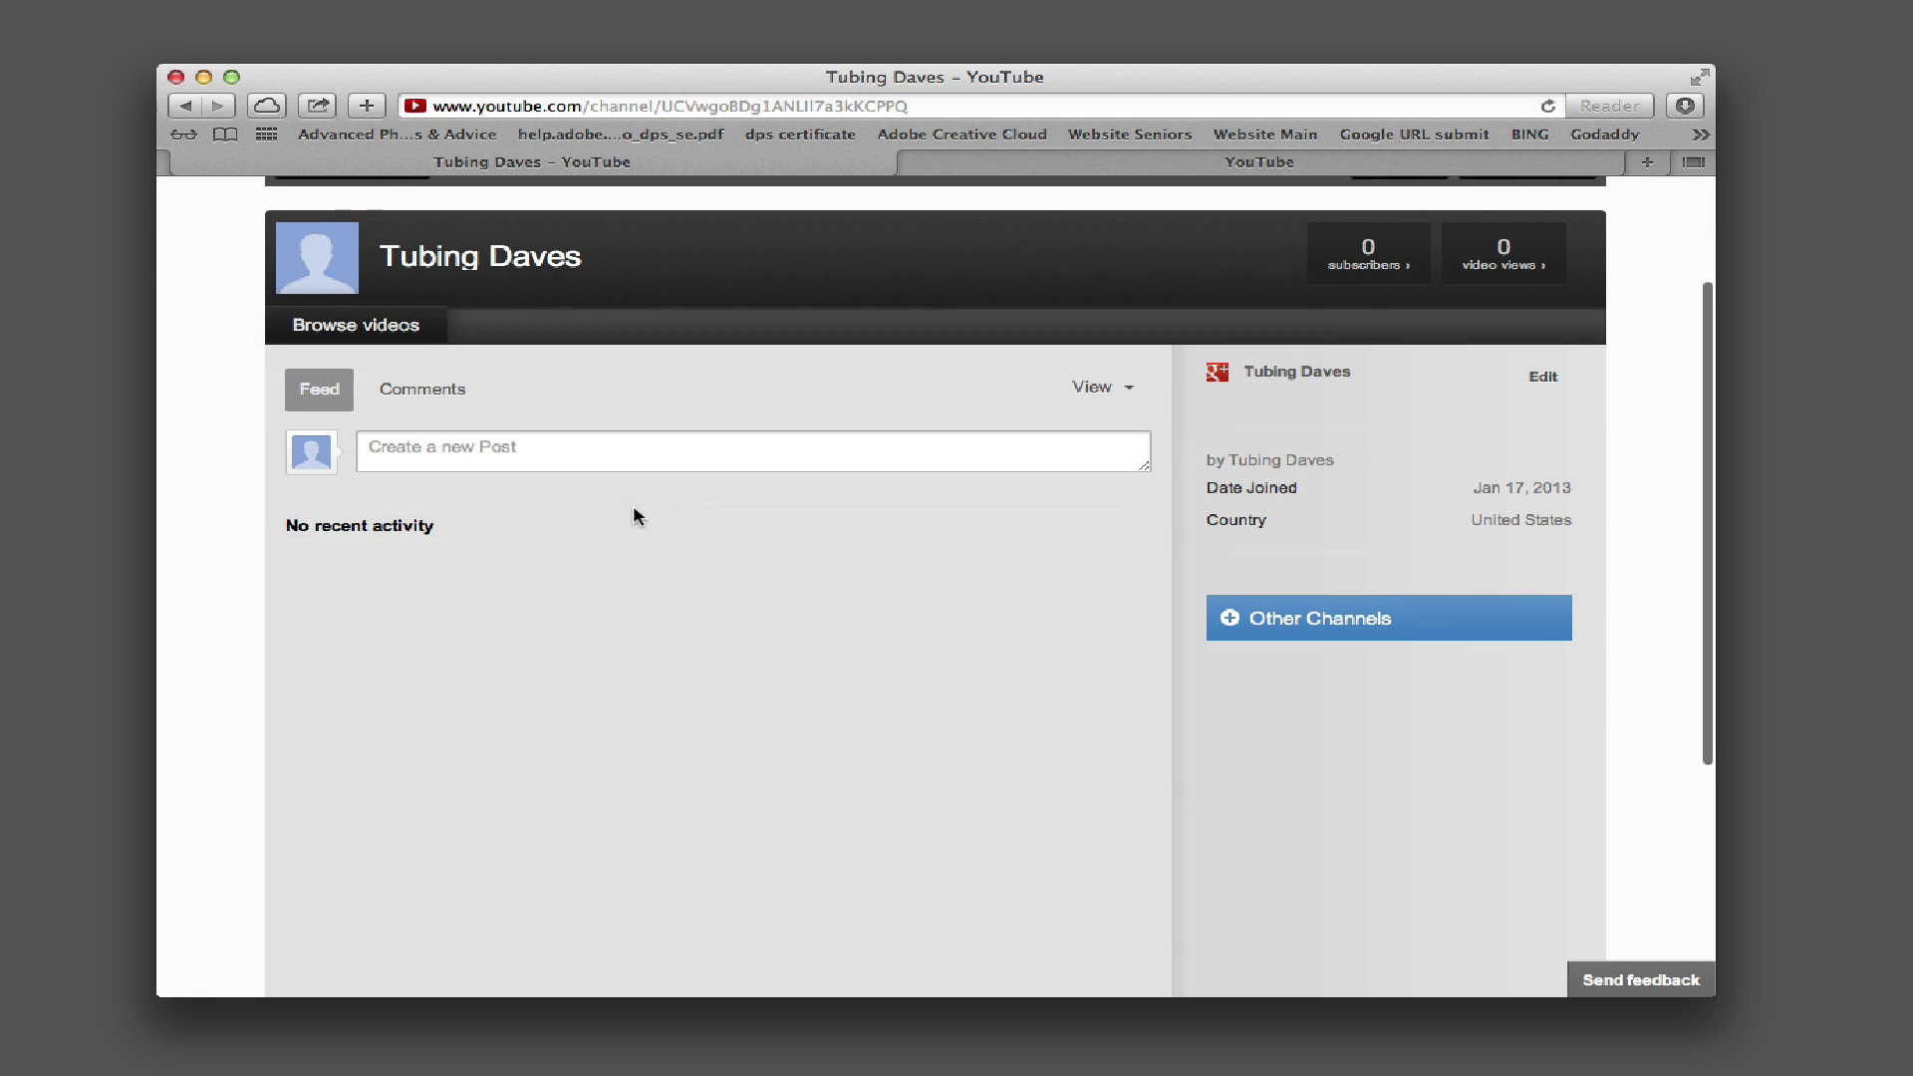
scroll(640, 587, down, 1)
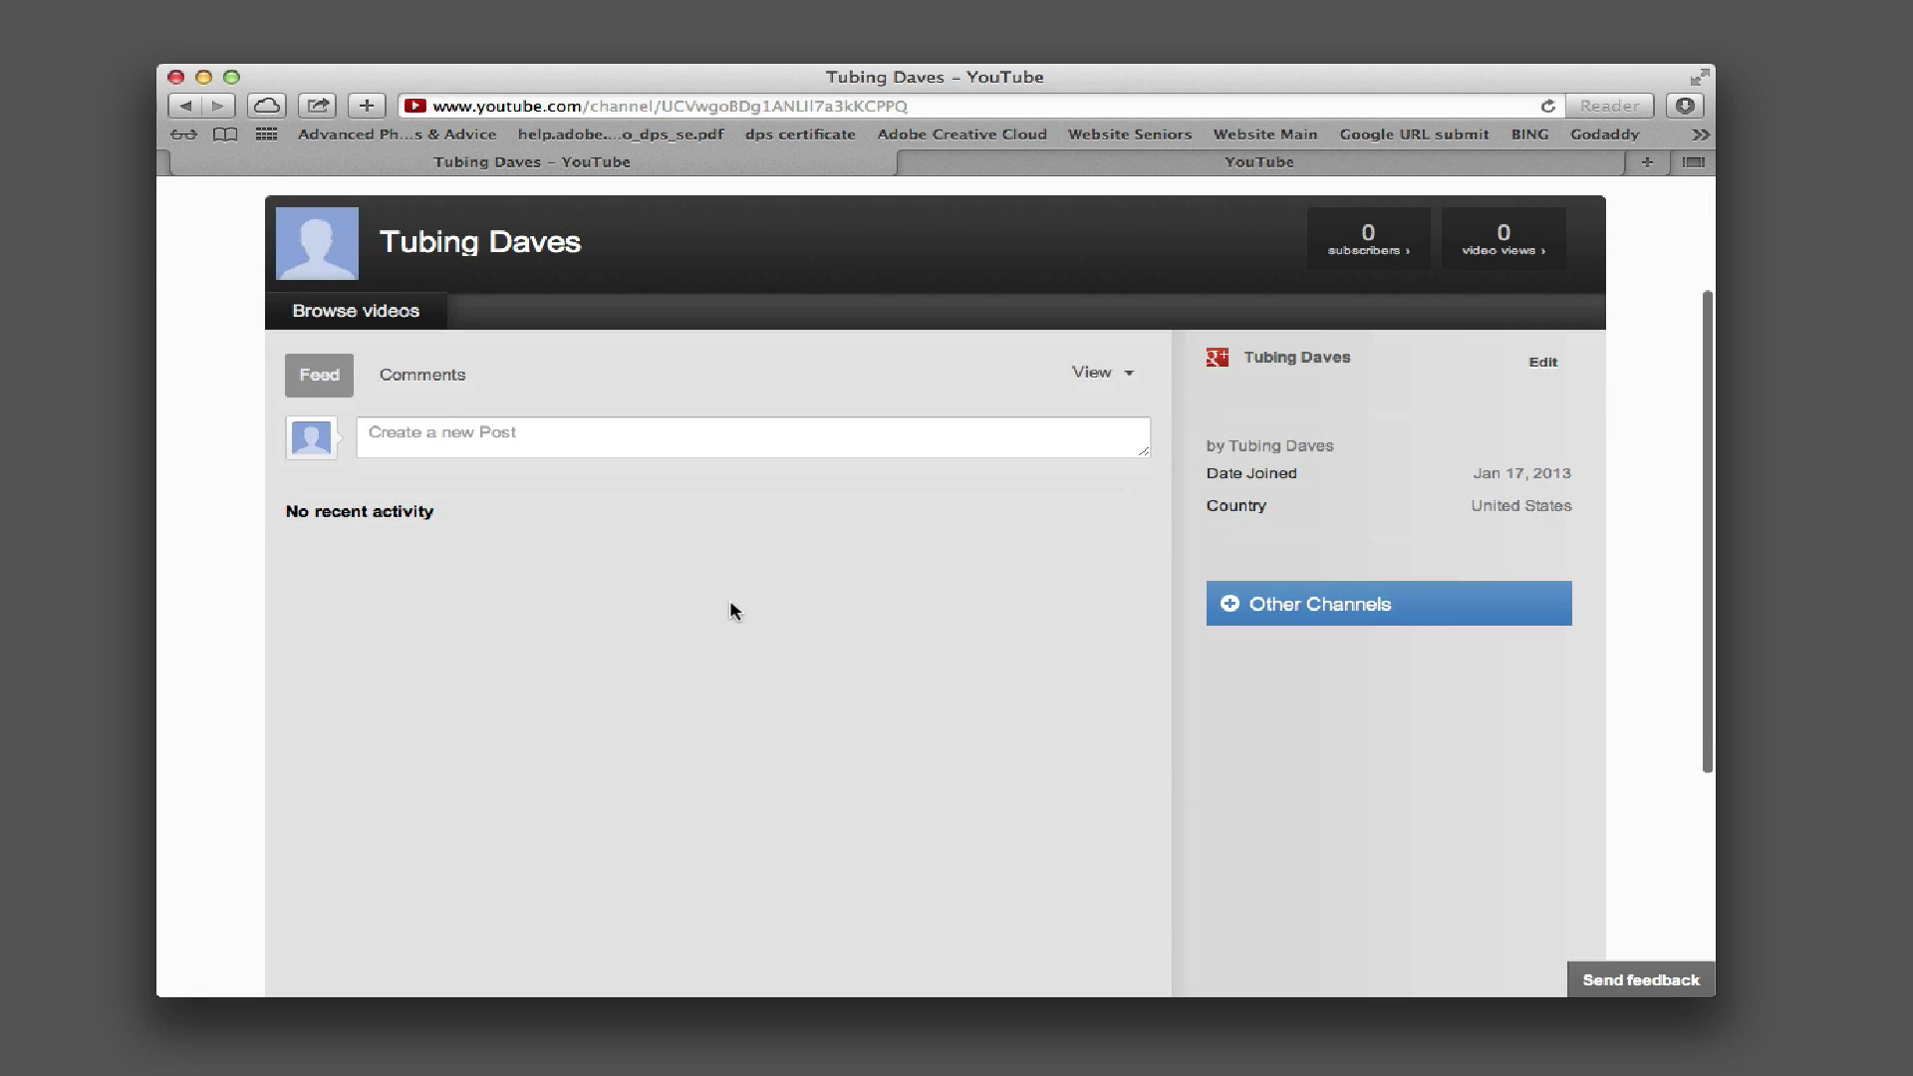
scroll(751, 579, up, 3)
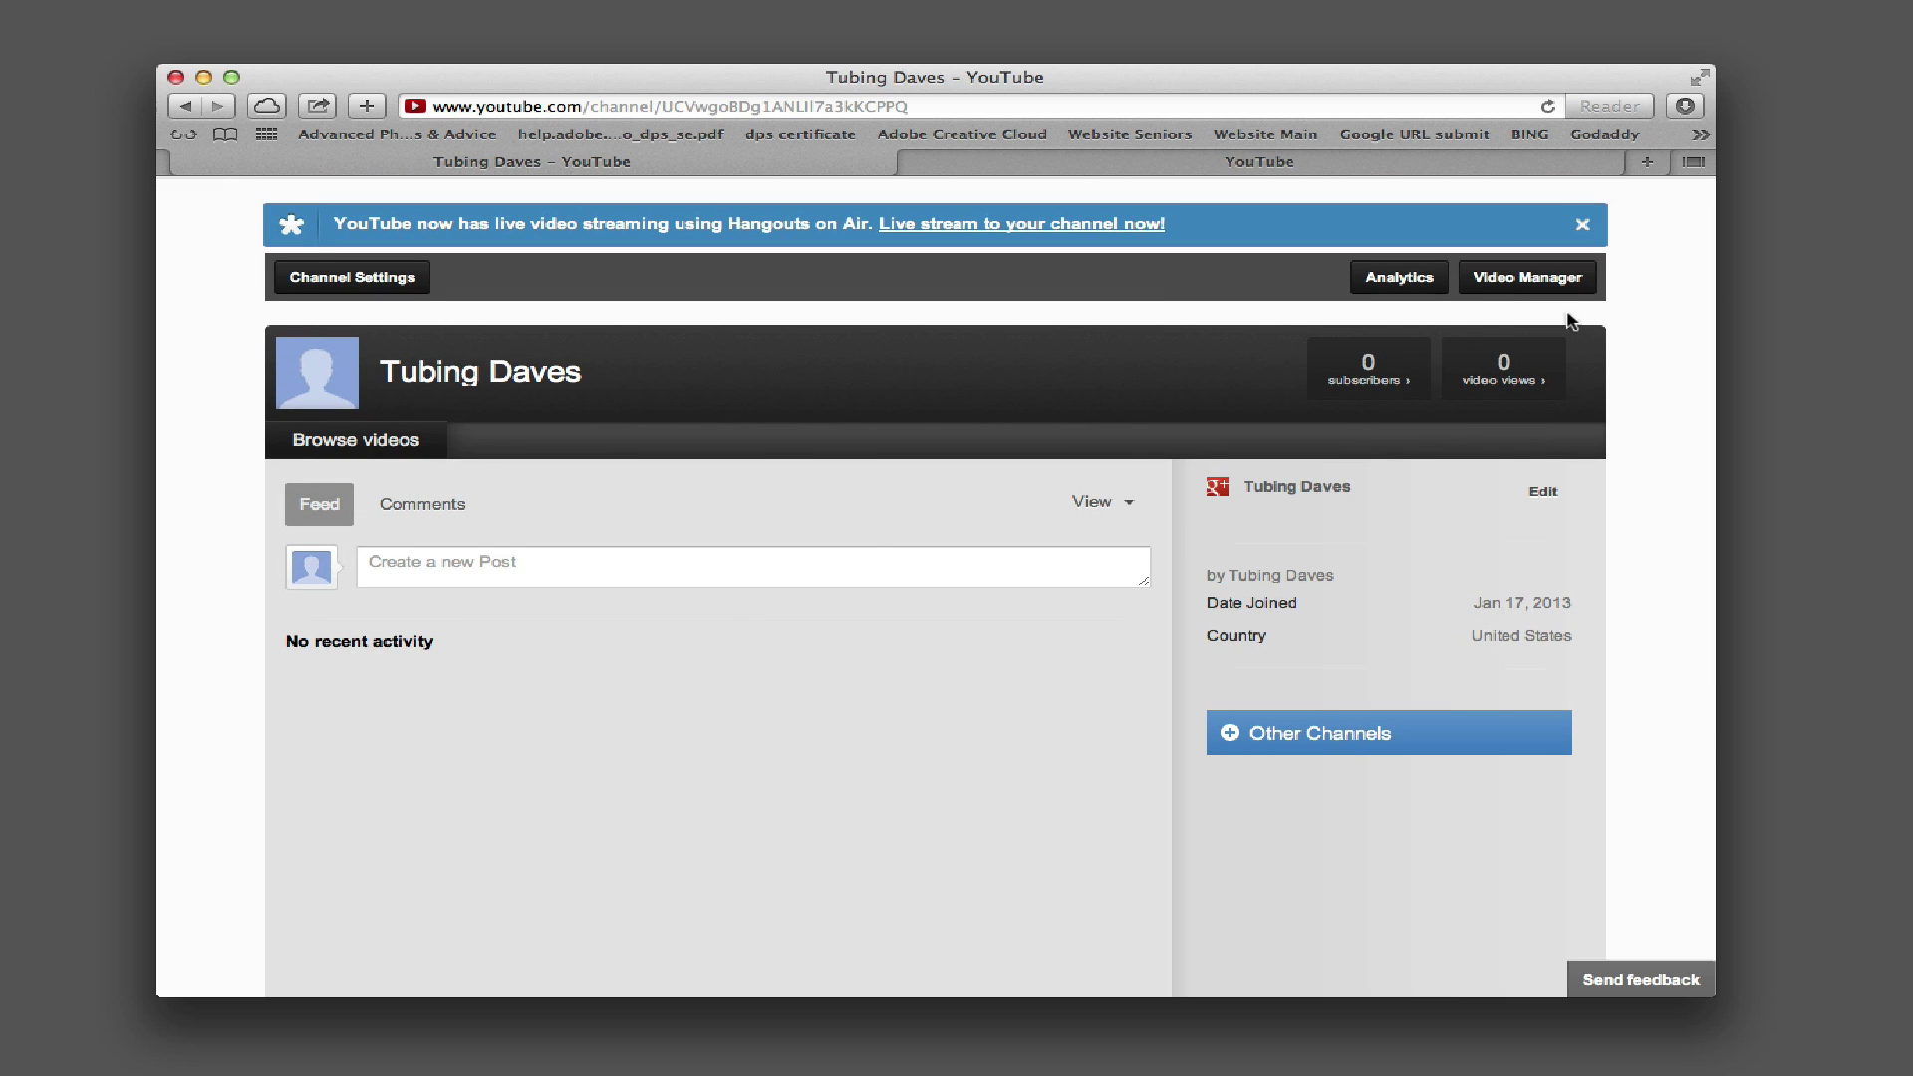
- Open the Video Manager to see Tubing Daves' uploads list with no videos
click(1532, 279)
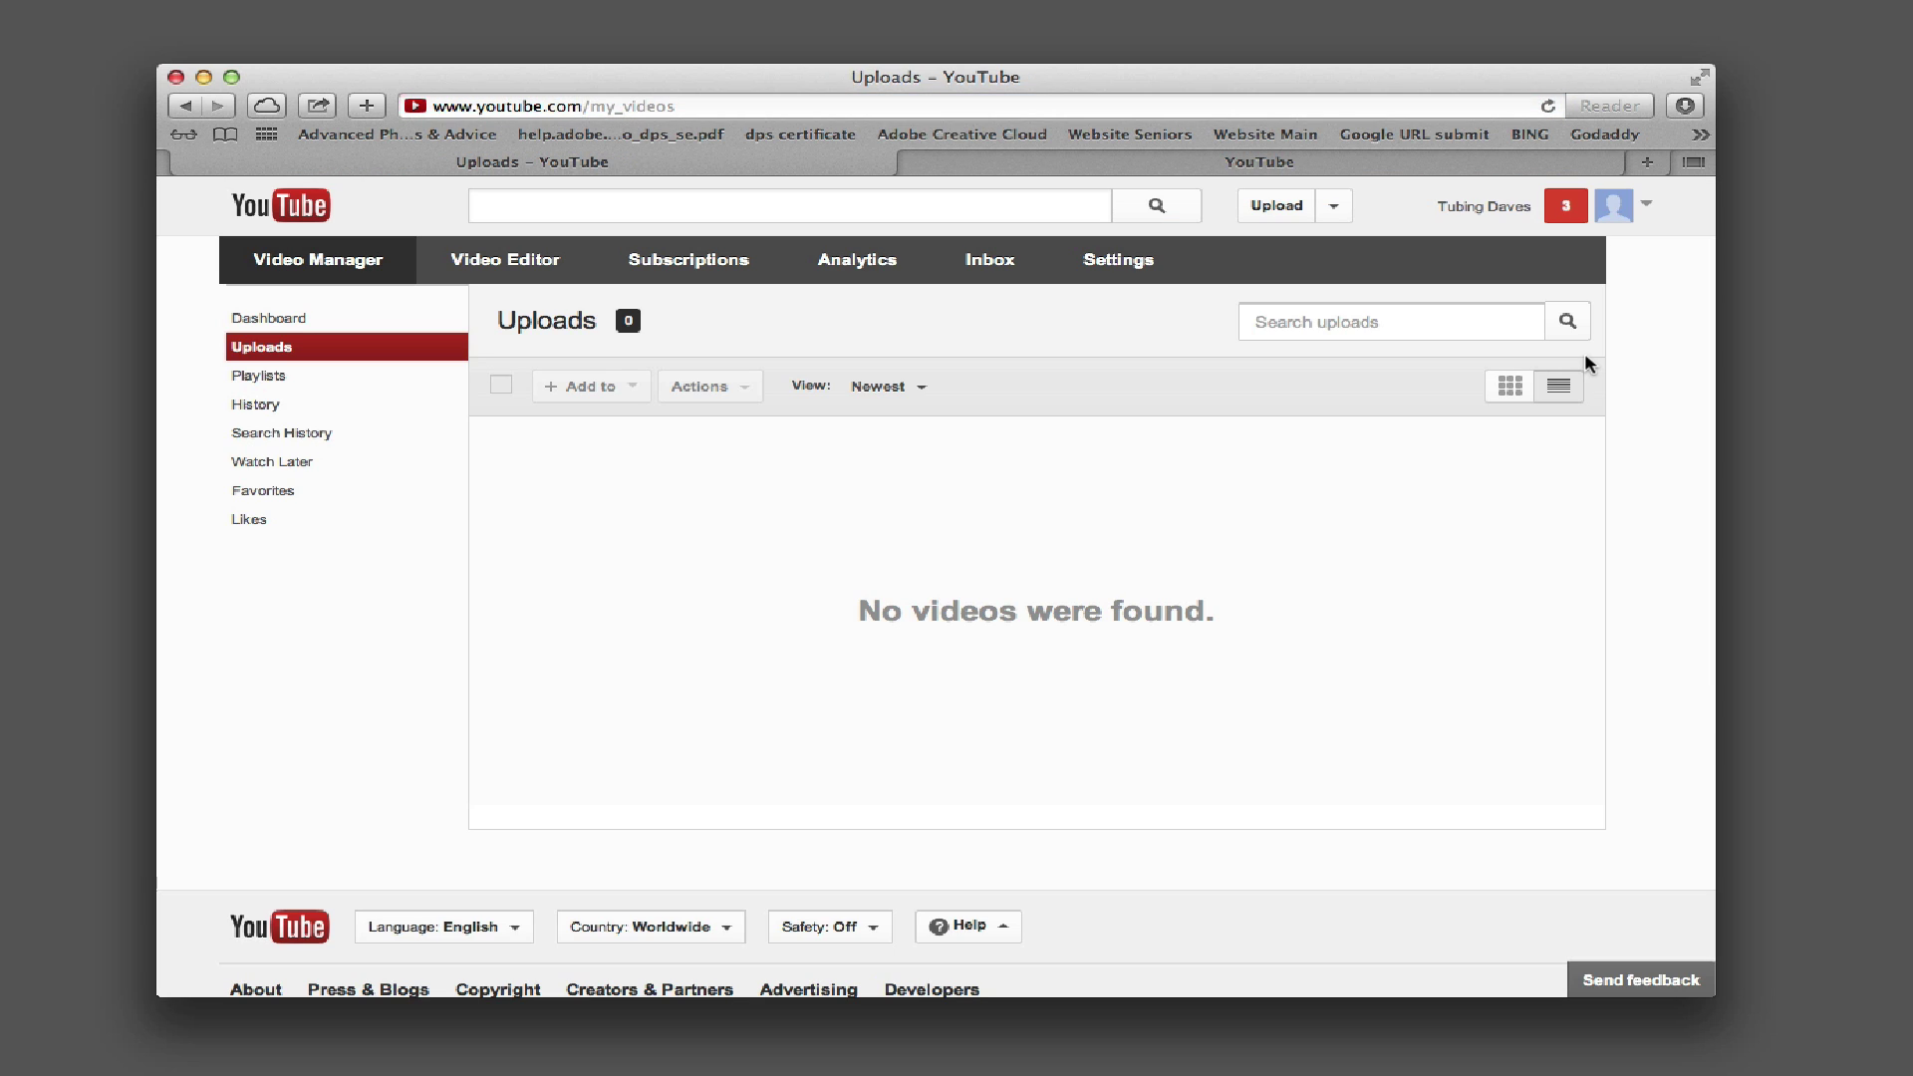